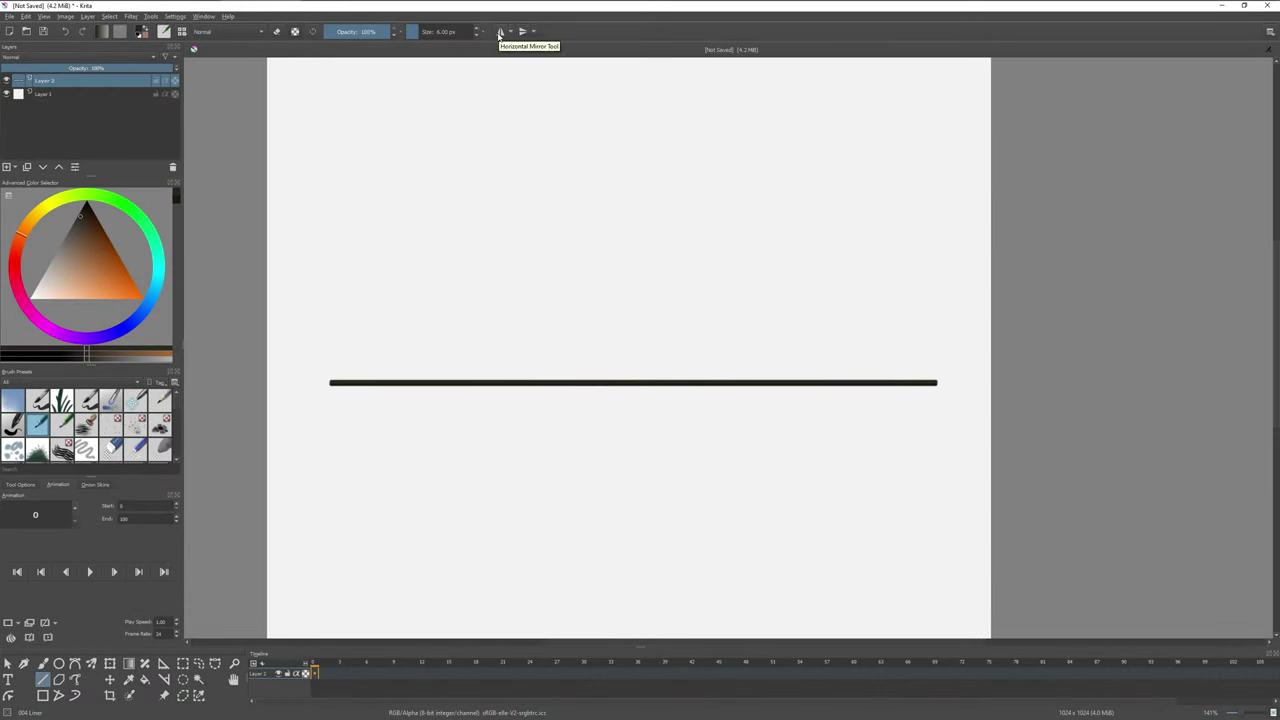
Draw a mirrored black triangle outline on a horizontal base and fill it grey-brown
{"action": "left_click", "coordinate": [500, 33]}
{"action": "left_click_drag", "start_coordinate": [943, 383], "coordinate": [333, 387]}
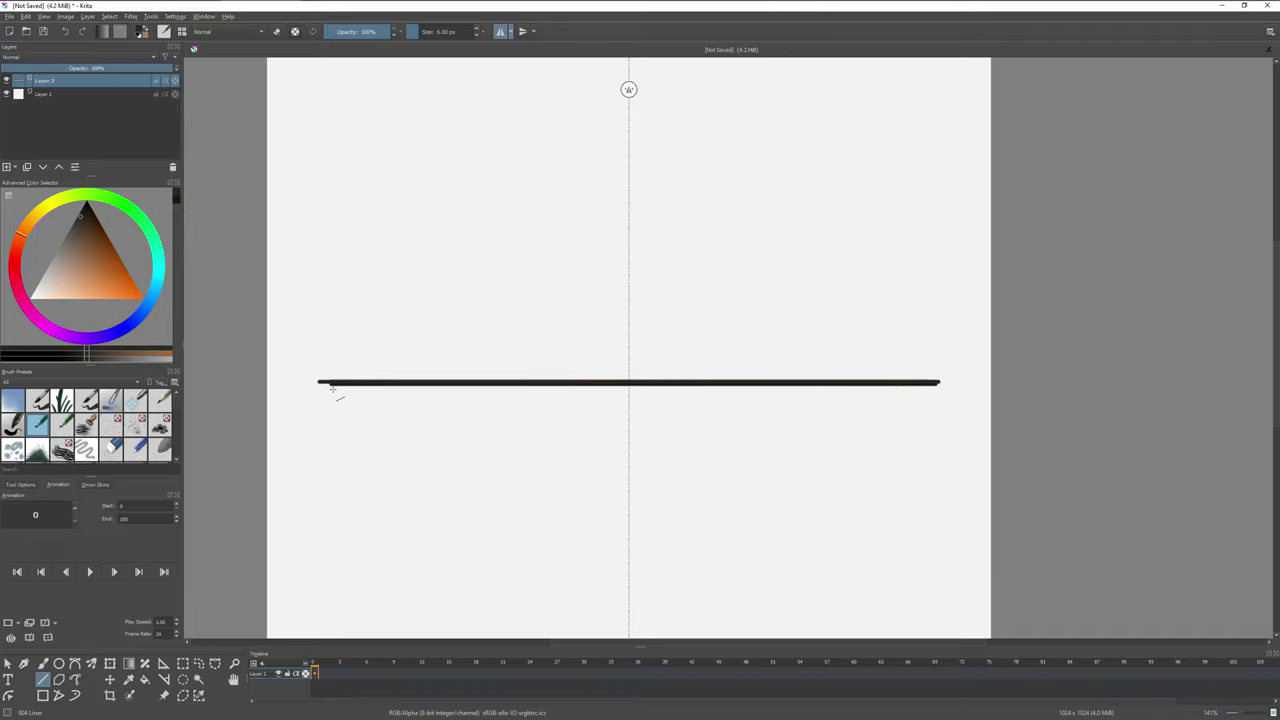
{"action": "left_click_drag", "start_coordinate": [629, 204], "coordinate": [629, 203]}
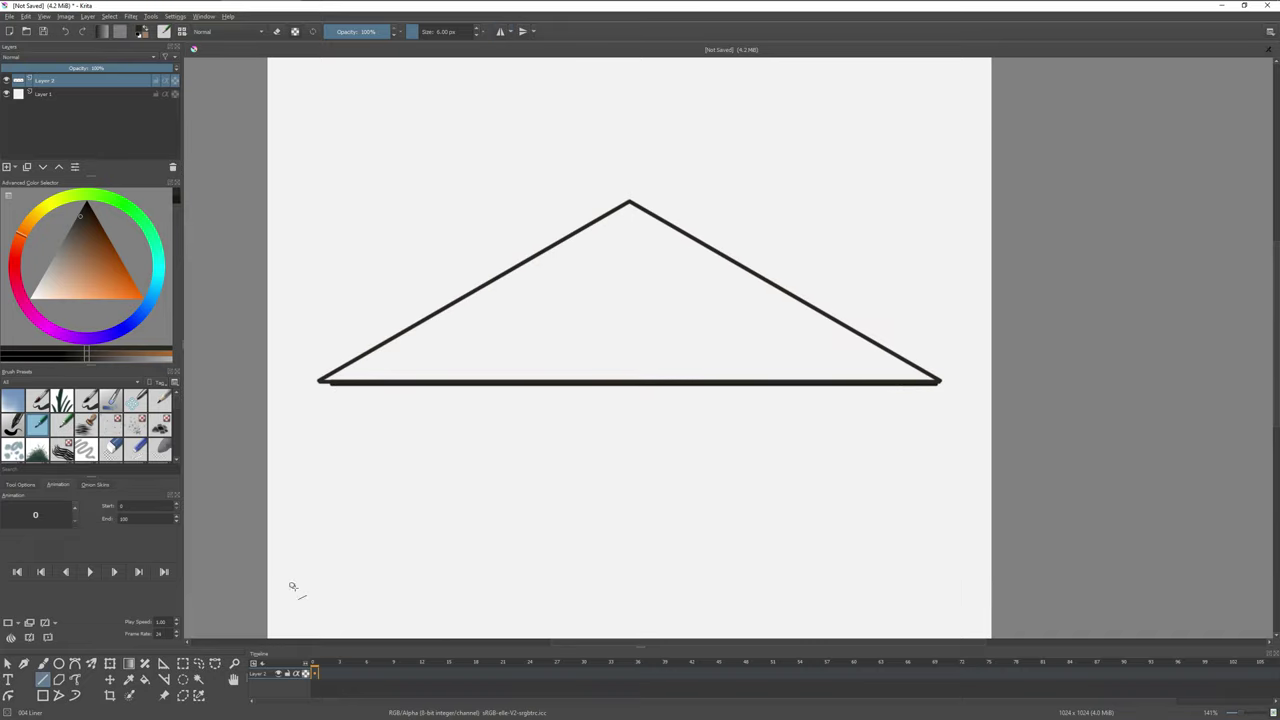
{"action": "left_click", "coordinate": [626, 346]}
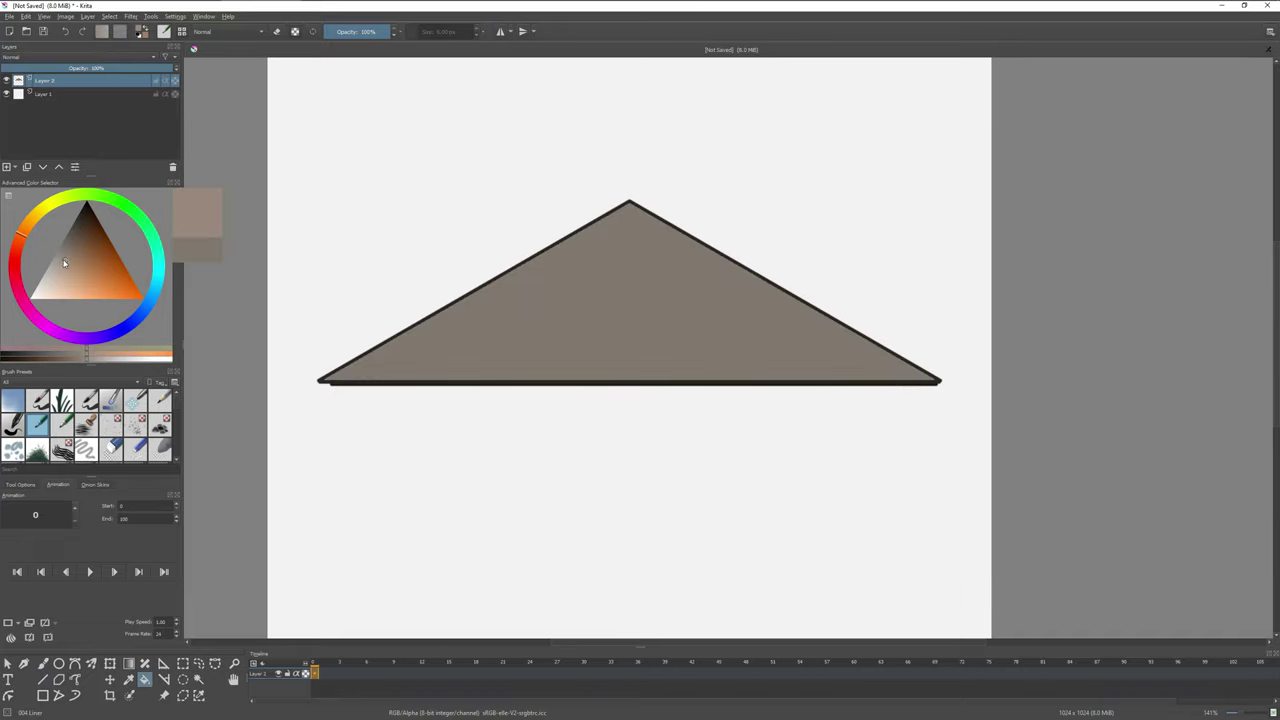
Undo the fill and refill the triangle on the lower layer with a lighter greyish brown
{"action": "key", "text": "ctrl+z"}
{"action": "left_click", "coordinate": [44, 93]}
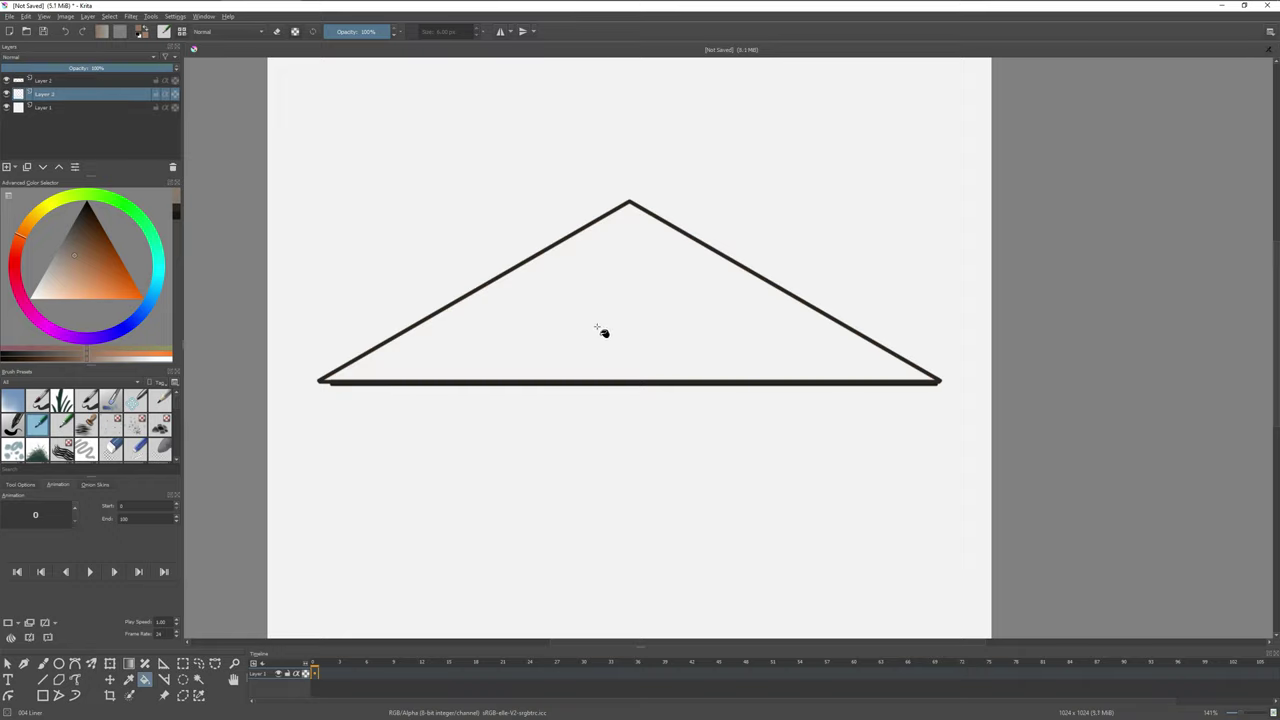
{"action": "left_click", "coordinate": [598, 328]}
{"action": "left_click", "coordinate": [65, 261]}
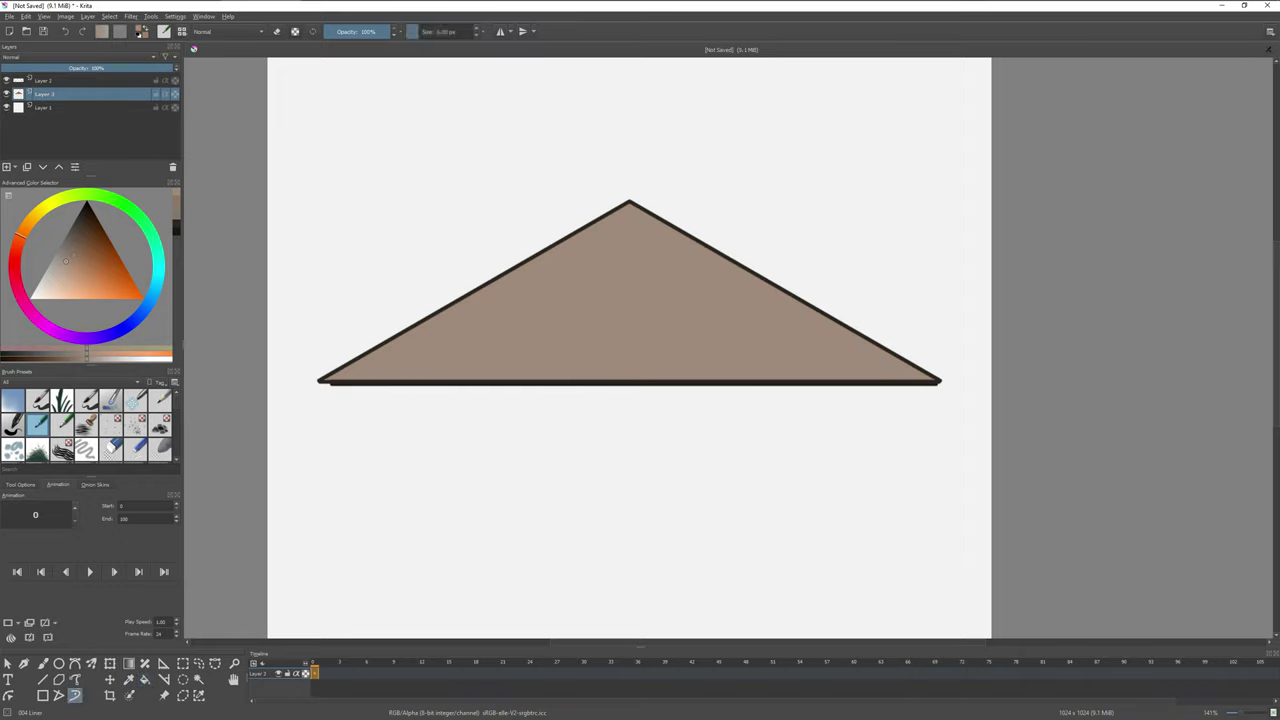
Move the triangle higher on the page and delete the fill layer
{"action": "left_click", "coordinate": [109, 16]}
{"action": "left_click", "coordinate": [150, 154]}
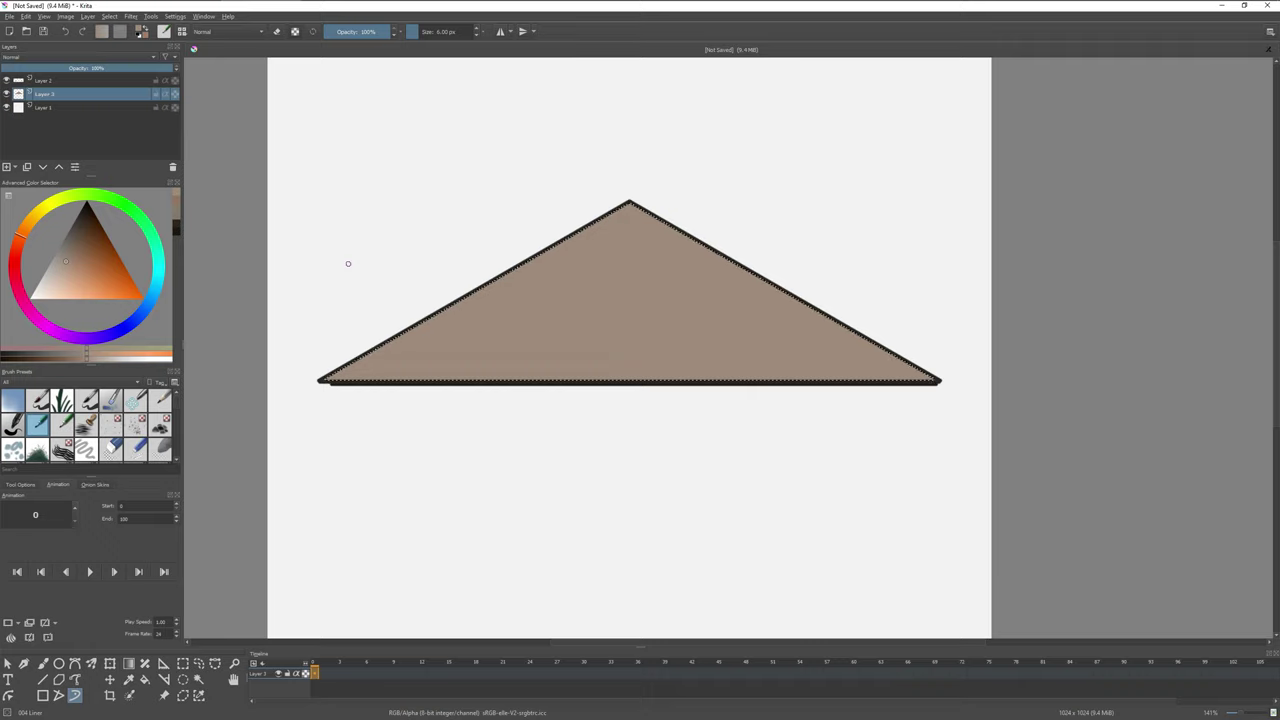
{"action": "left_click", "coordinate": [112, 17]}
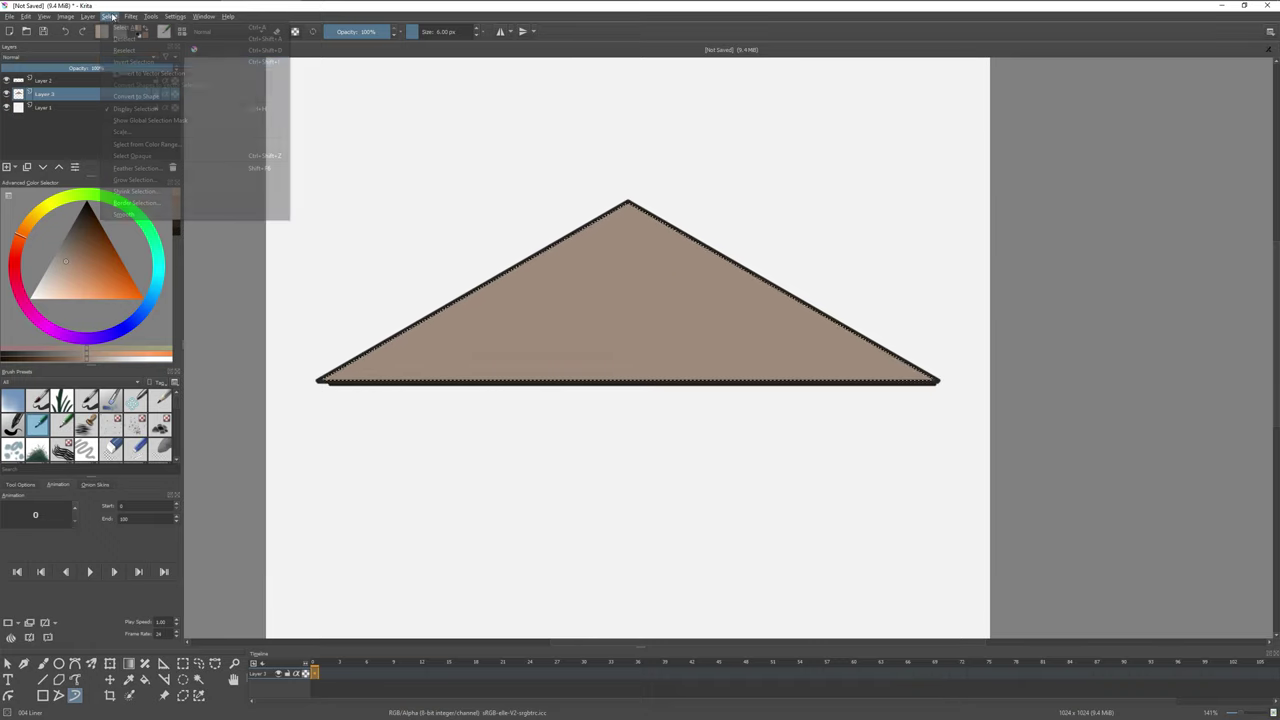
{"action": "left_click", "coordinate": [140, 133]}
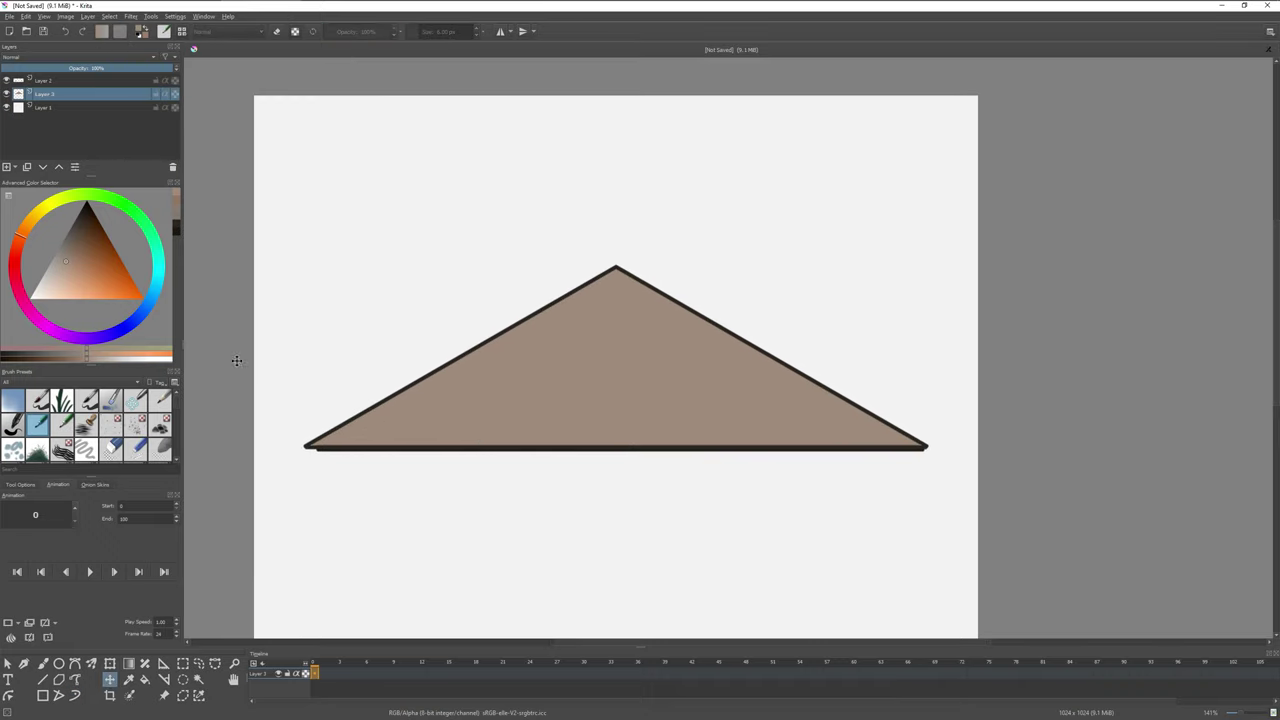
{"action": "left_click_drag", "start_coordinate": [564, 340], "coordinate": [590, 295]}
{"action": "right_click", "coordinate": [68, 80]}
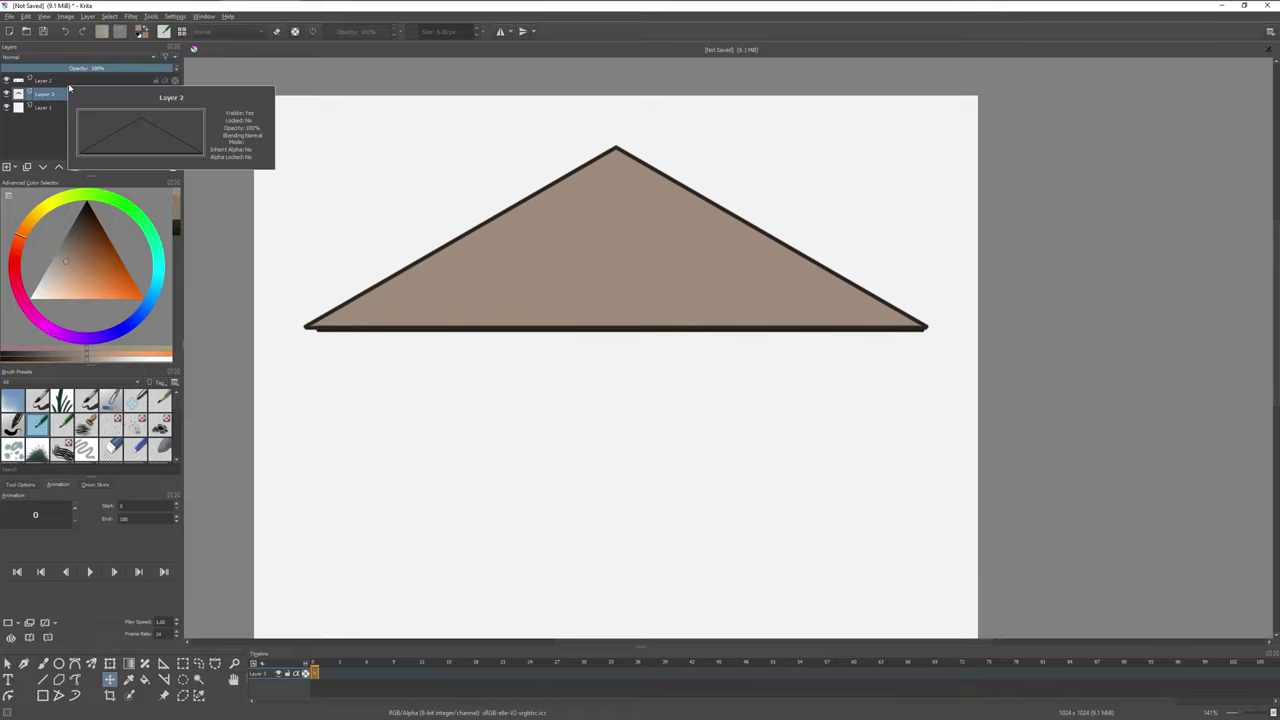
{"action": "left_click", "coordinate": [110, 200]}
Scale the triangle outline to nearly the page width and move it up
{"action": "left_click", "coordinate": [110, 663]}
{"action": "left_click_drag", "start_coordinate": [933, 147], "coordinate": [977, 128]}
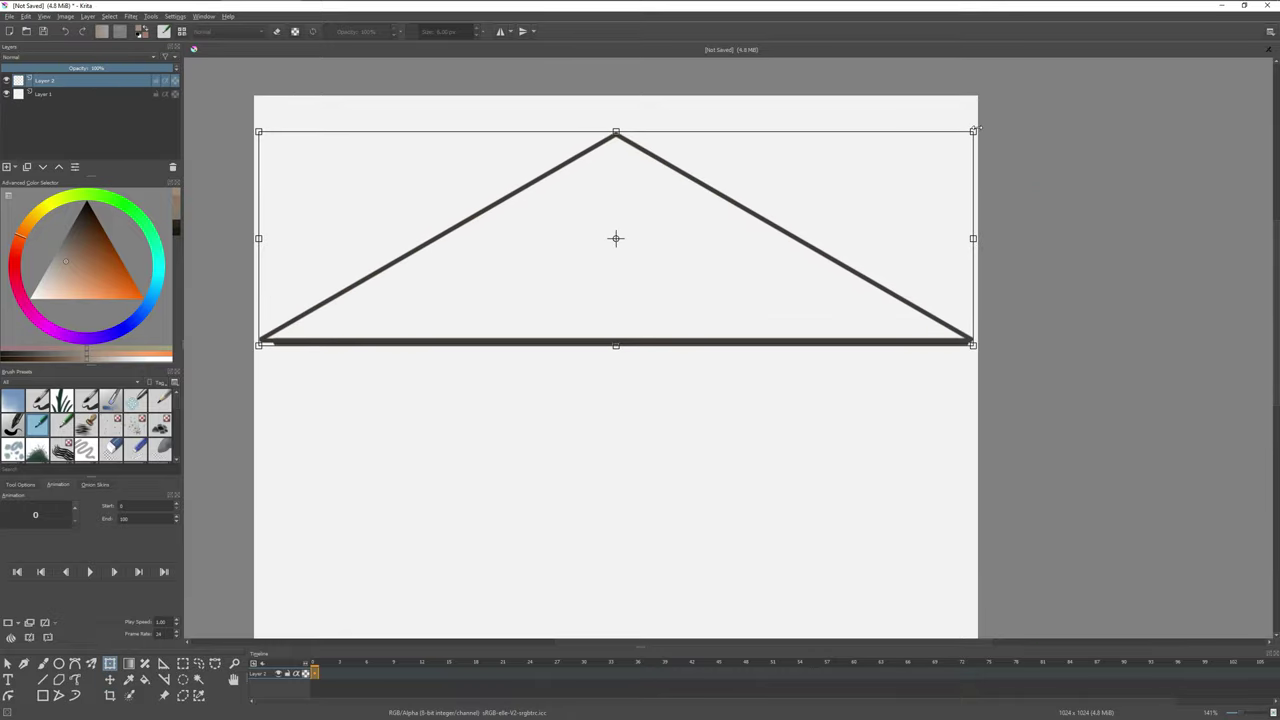
{"action": "left_click_drag", "start_coordinate": [708, 288], "coordinate": [708, 251]}
{"action": "key", "text": "v"}
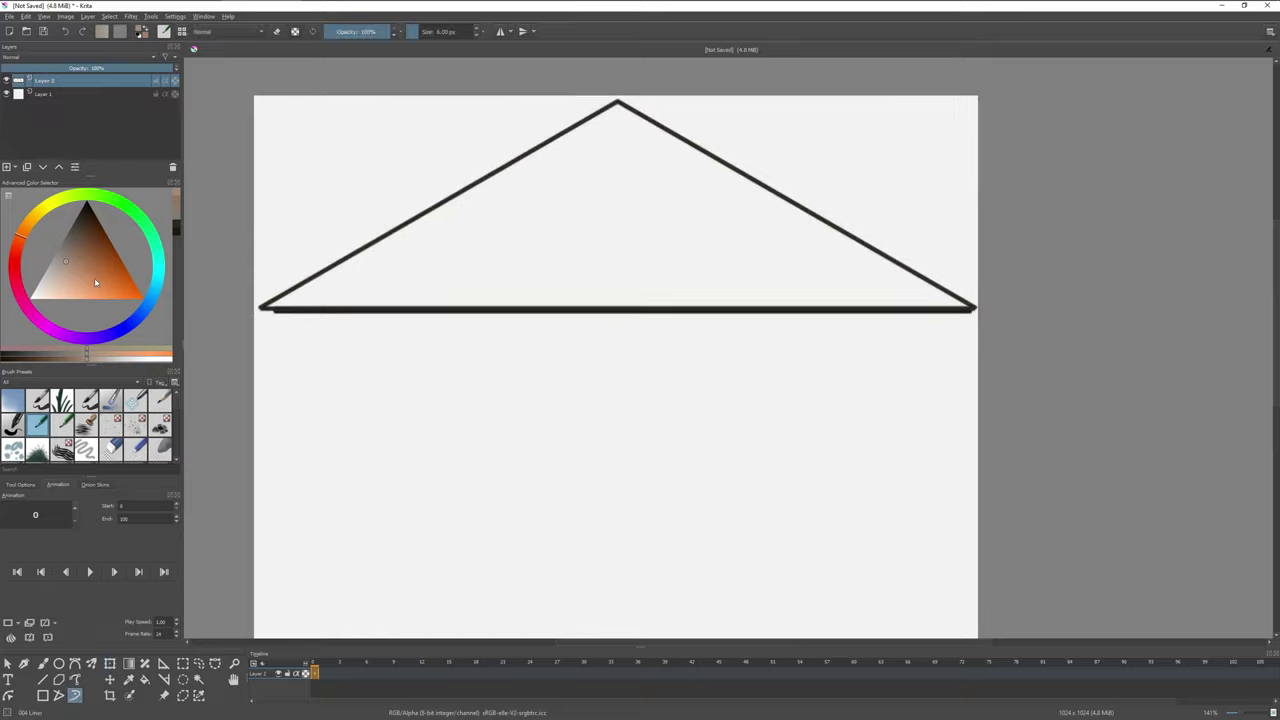
Fill the enlarged triangle with brown on a new layer and zoom in to check it
{"action": "key", "text": "Insert"}
{"action": "left_click", "coordinate": [640, 242]}
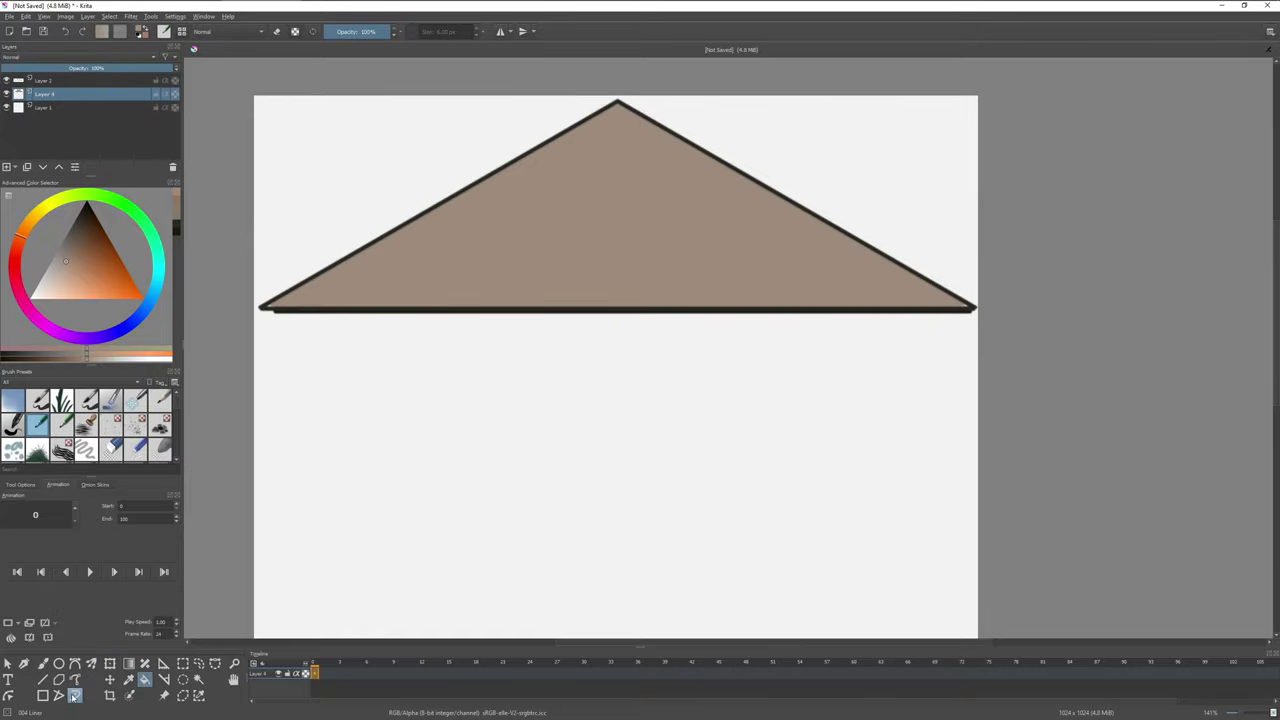
{"action": "key", "text": "plus"}
{"action": "left_click", "coordinate": [20, 484]}
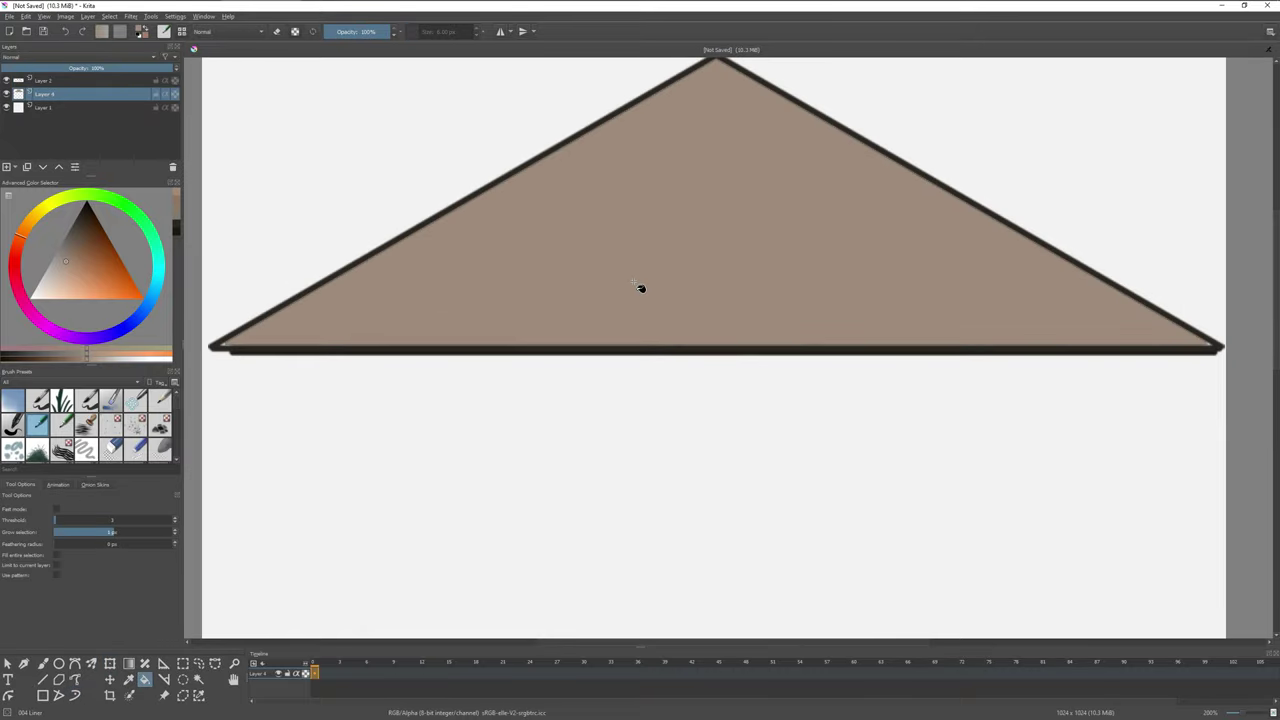
{"action": "scroll", "coordinate": [640, 288], "scroll_direction": "up", "scroll_amount": 2}
{"action": "scroll", "coordinate": [637, 286], "scroll_direction": "down", "scroll_amount": 2}
{"action": "scroll", "coordinate": [477, 286], "scroll_direction": "up", "scroll_amount": 5}
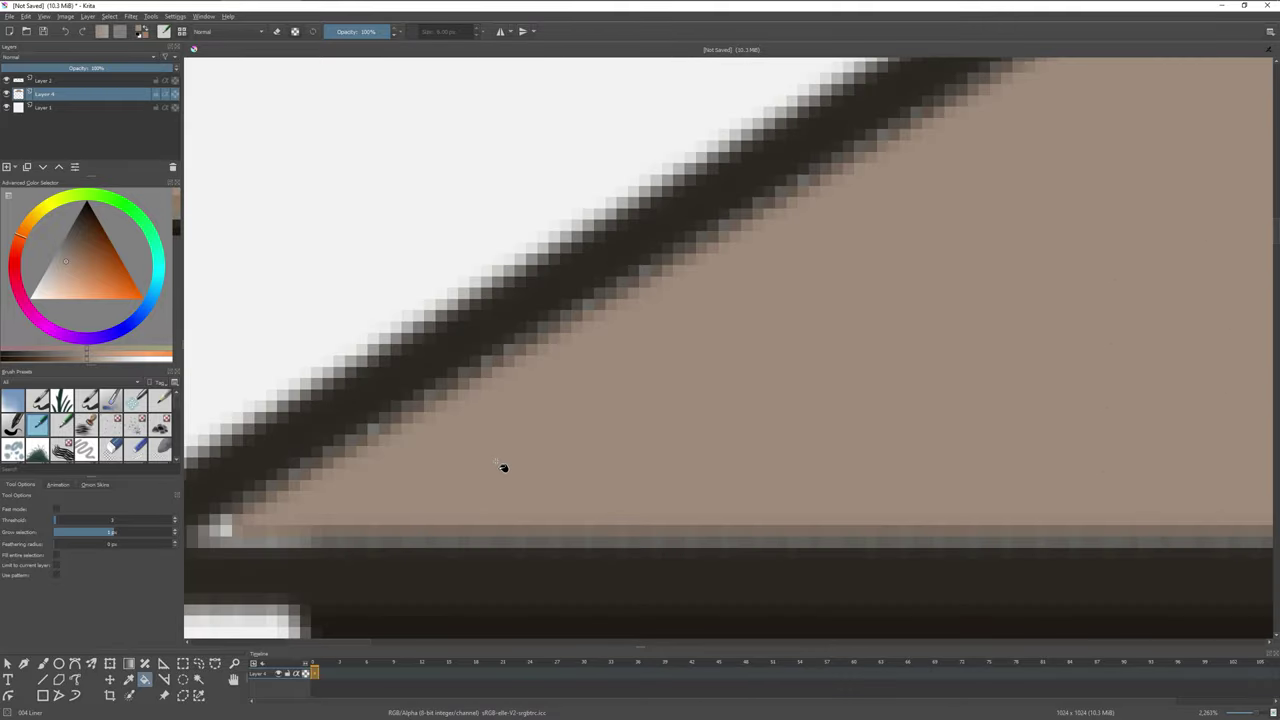
Select the triangle's fill area and switch to a soft airbrush preset for freehand painting
{"action": "left_click", "coordinate": [108, 17]}
{"action": "key", "text": "Escape"}
{"action": "scroll", "coordinate": [591, 377], "scroll_direction": "down", "scroll_amount": 10}
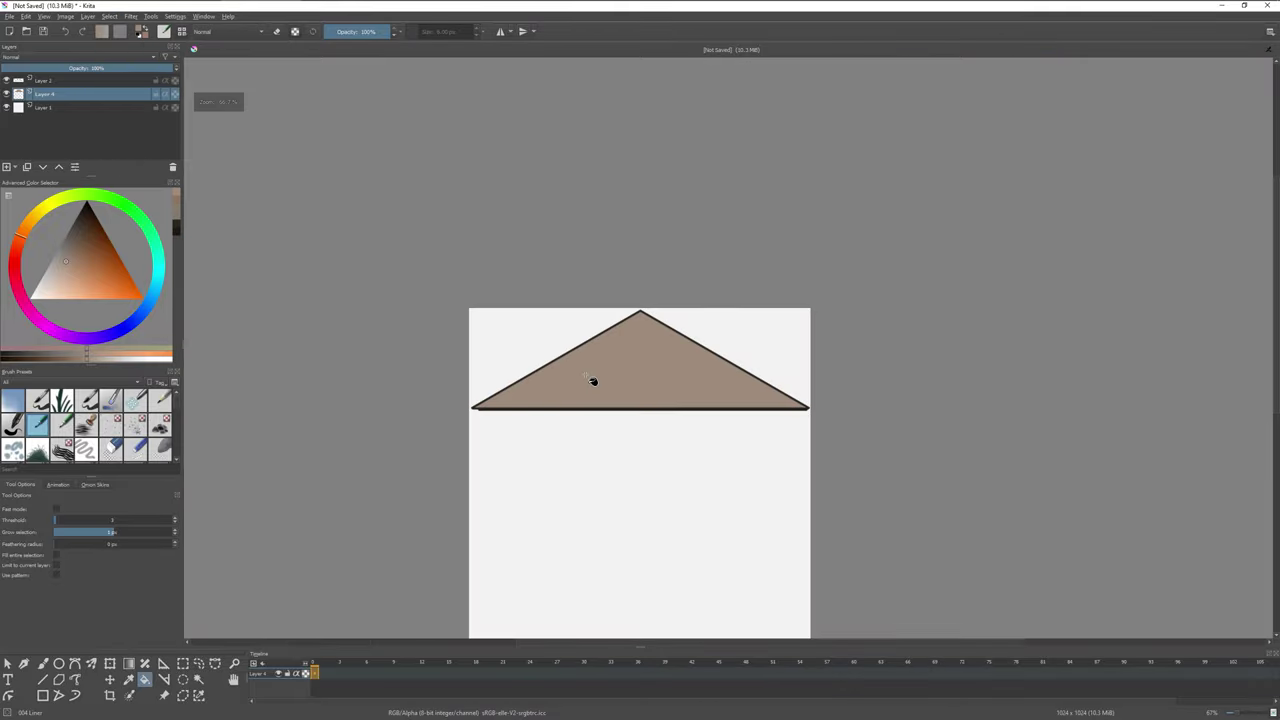
{"action": "scroll", "coordinate": [637, 245], "scroll_direction": "up", "scroll_amount": 5}
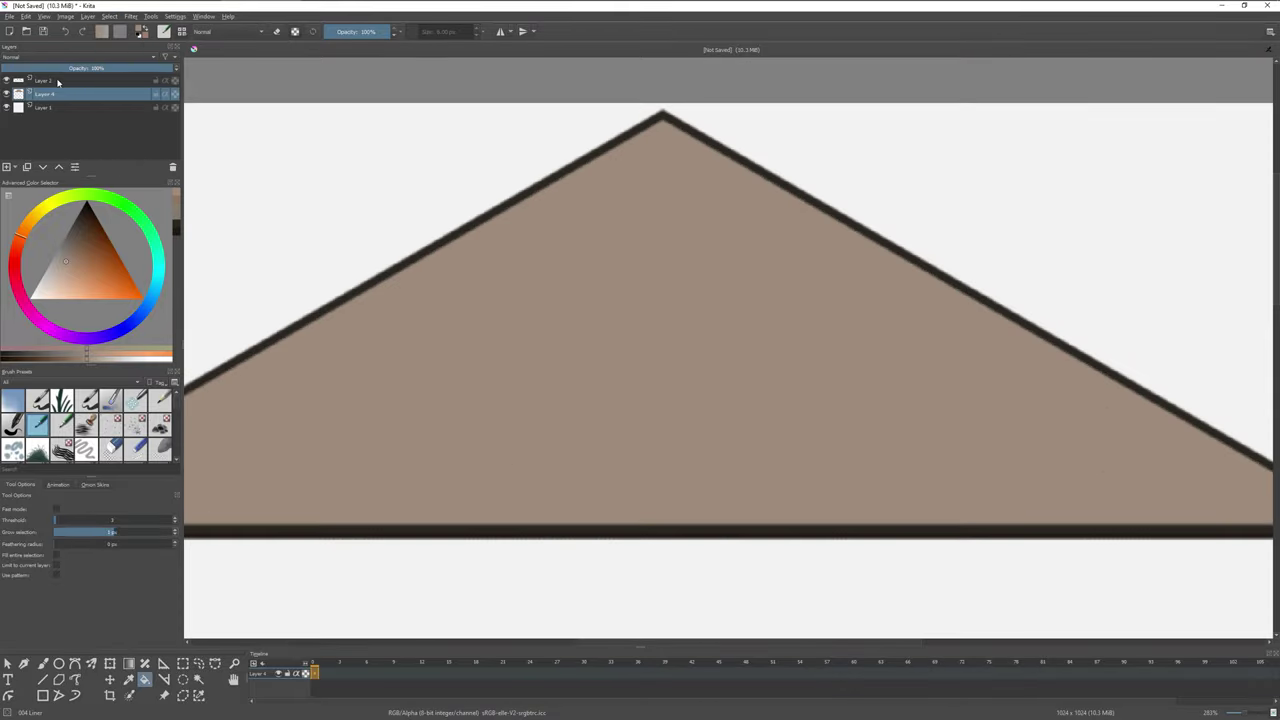
{"action": "left_click", "coordinate": [108, 17]}
{"action": "left_click", "coordinate": [135, 109]}
{"action": "scroll", "coordinate": [517, 363], "scroll_direction": "down", "scroll_amount": 2}
{"action": "left_click", "coordinate": [75, 695]}
Airbrush soft dark shading along the triangle's base, then sample and lighten a grey for highlights
{"action": "left_click", "coordinate": [160, 425]}
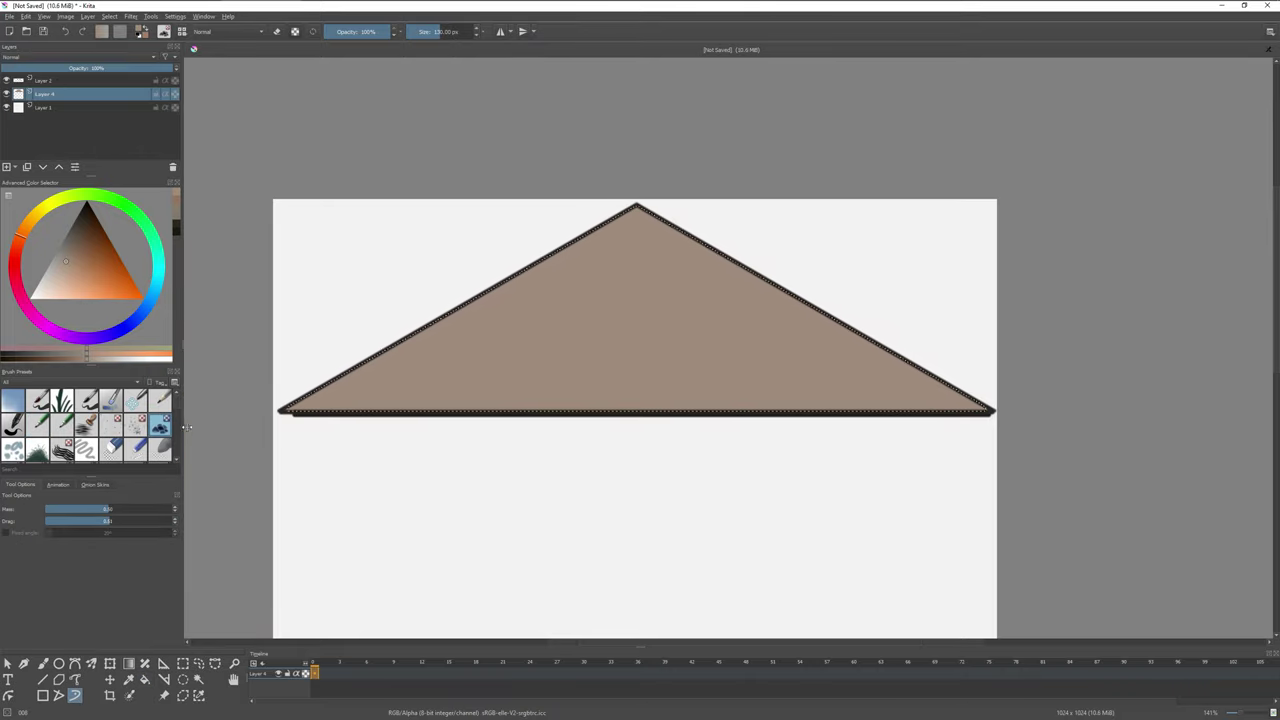
{"action": "left_click_drag", "start_coordinate": [330, 400], "coordinate": [385, 345]}
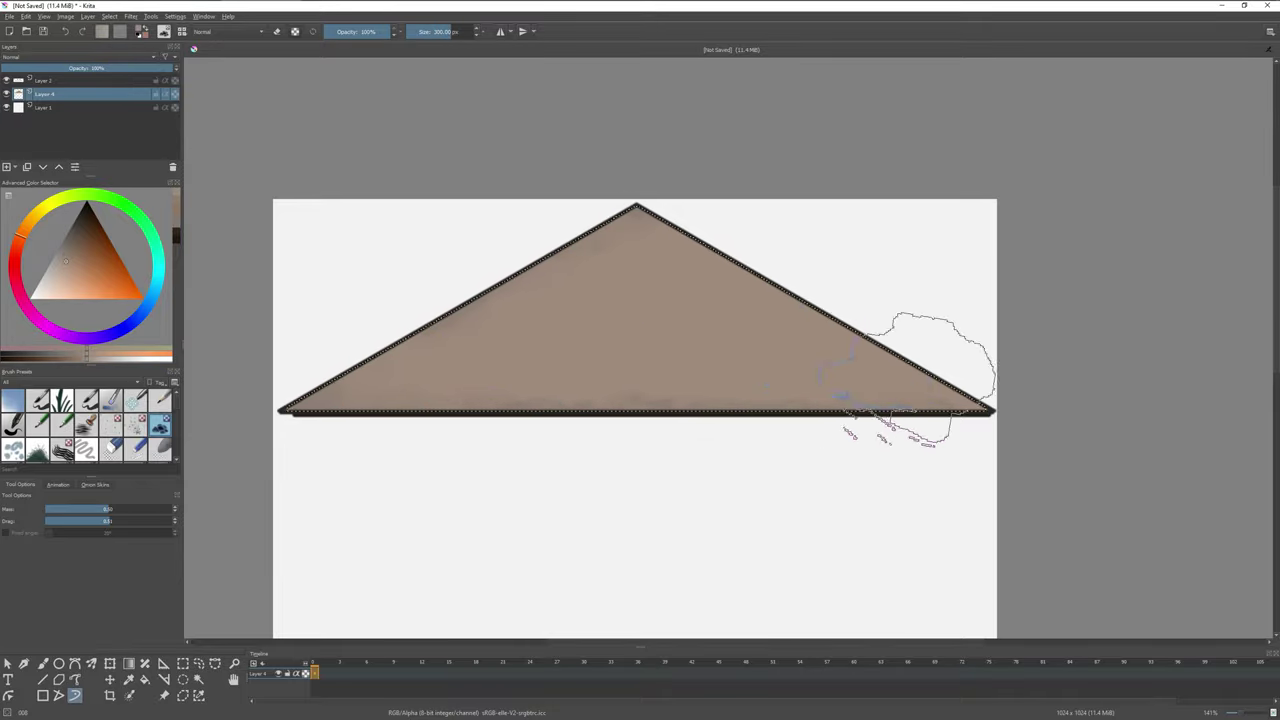
{"action": "left_click", "coordinate": [13, 450]}
{"action": "left_click", "coordinate": [660, 410], "text": "ctrl"}
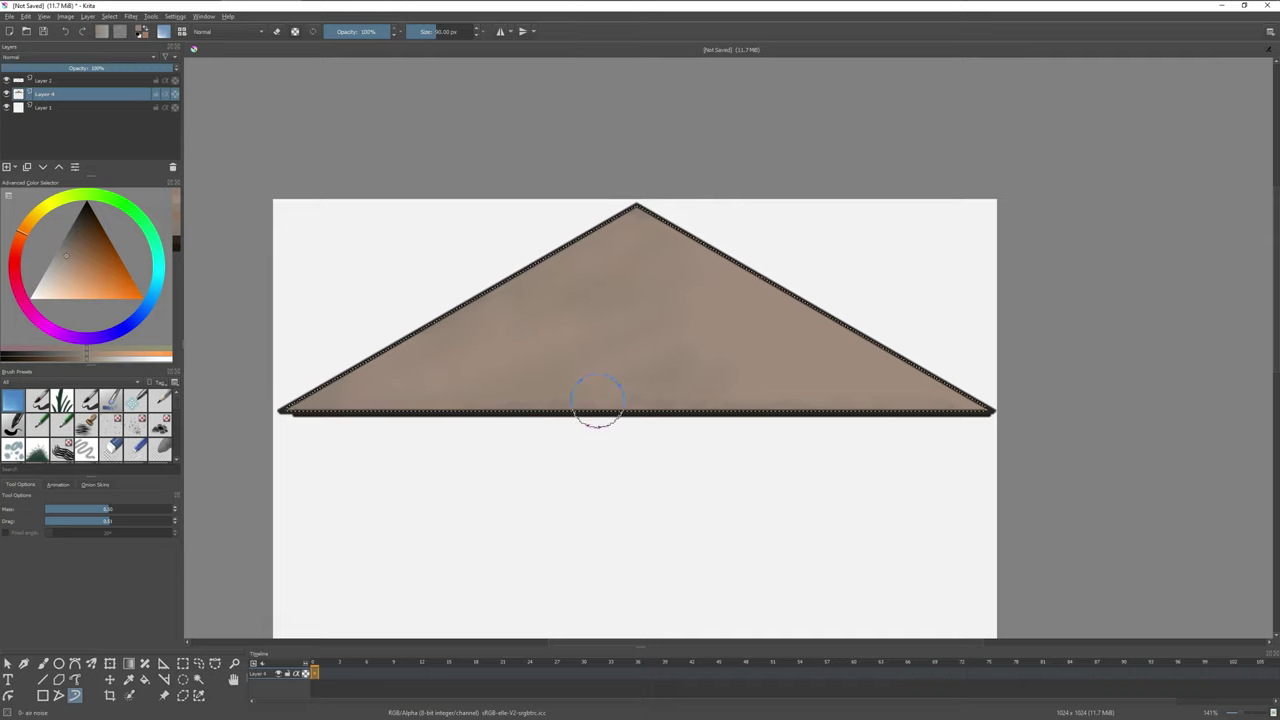
{"action": "left_click", "coordinate": [383, 323], "text": "ctrl"}
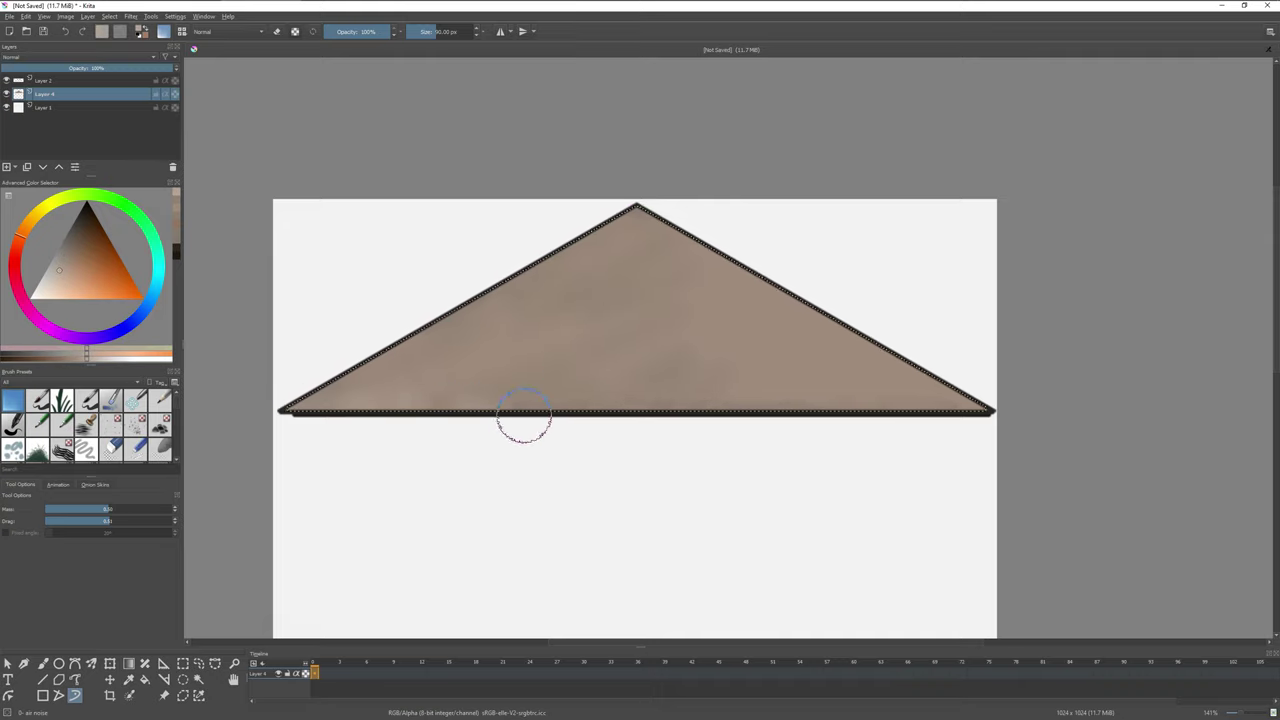
{"action": "scroll", "coordinate": [733, 263], "scroll_direction": "down", "scroll_amount": 2}
{"action": "scroll", "coordinate": [325, 372], "scroll_direction": "up", "scroll_amount": 2}
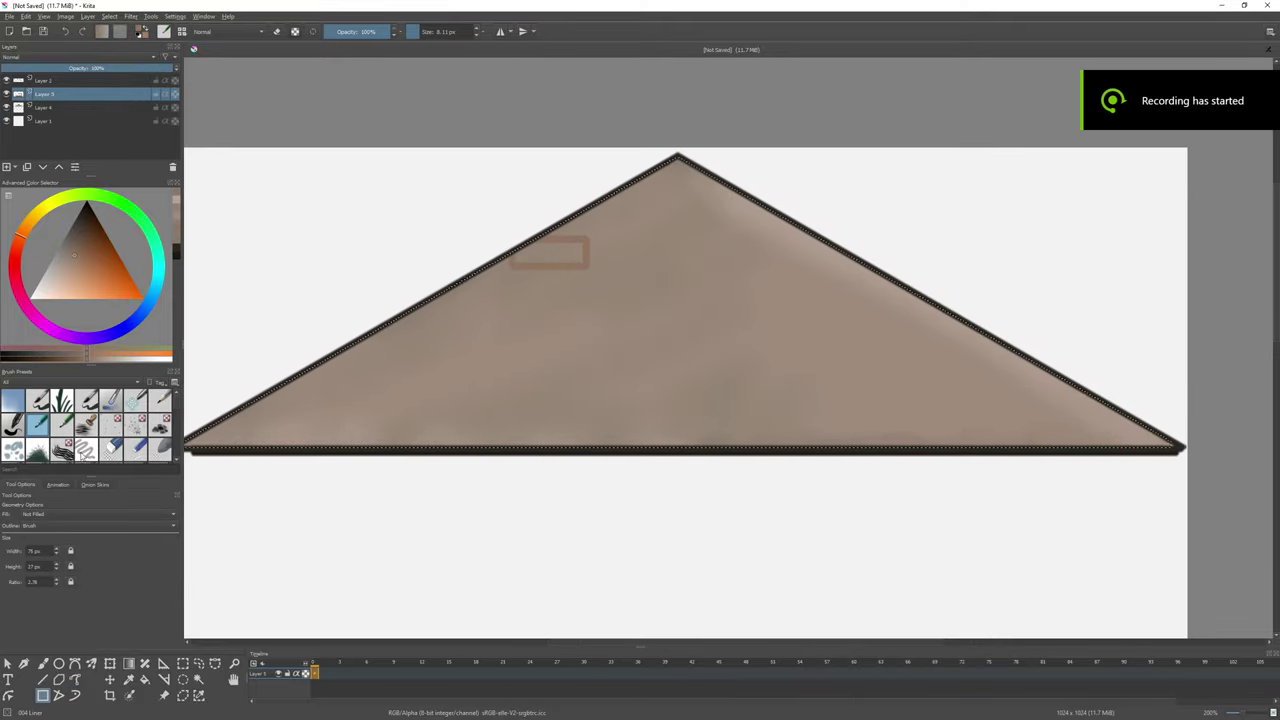
Make shapes fill with the foreground colour and draw brown bricks across the roof
{"action": "left_click", "coordinate": [95, 513]}
{"action": "left_click", "coordinate": [60, 527]}
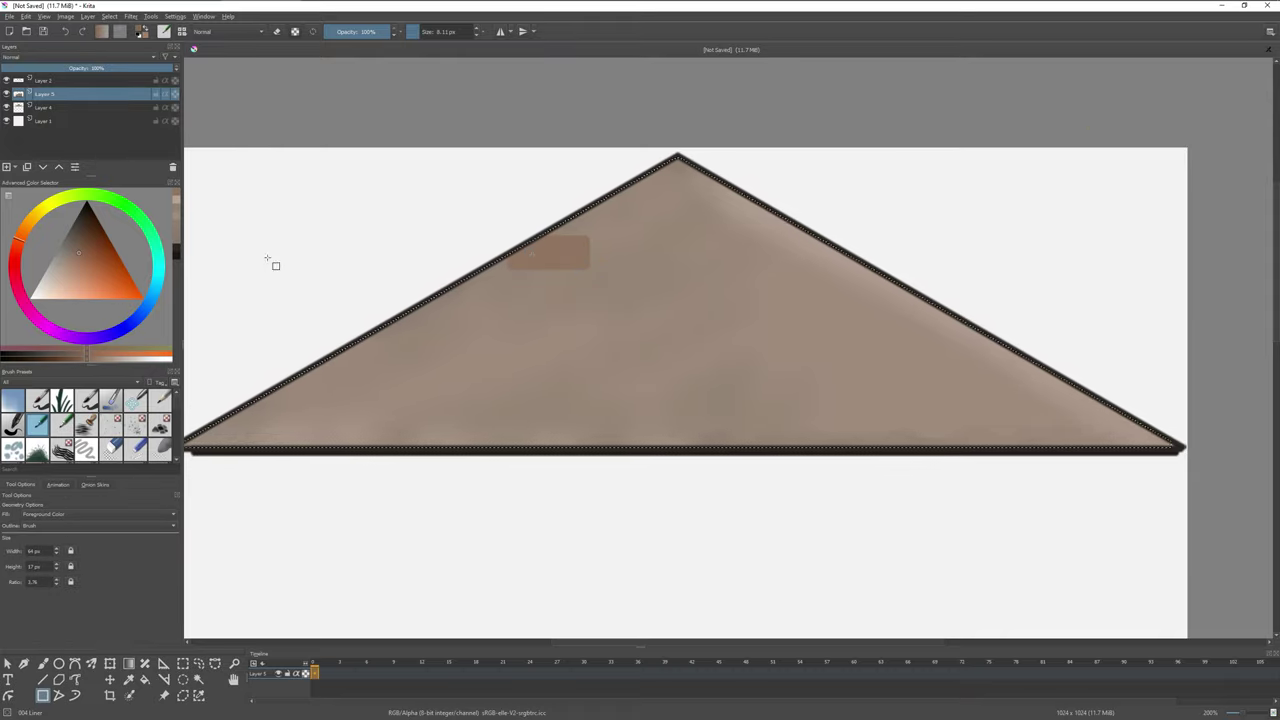
{"action": "left_click_drag", "start_coordinate": [582, 266], "coordinate": [656, 297]}
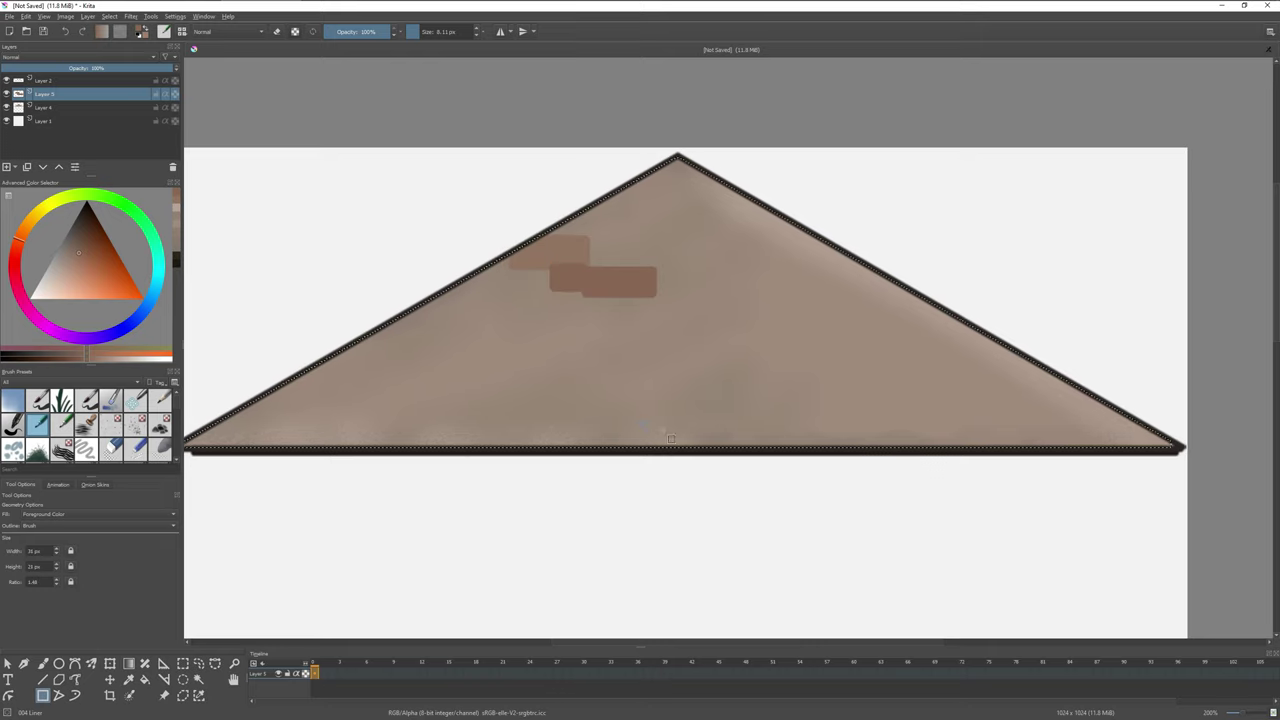
{"action": "left_click_drag", "start_coordinate": [613, 396], "coordinate": [609, 390]}
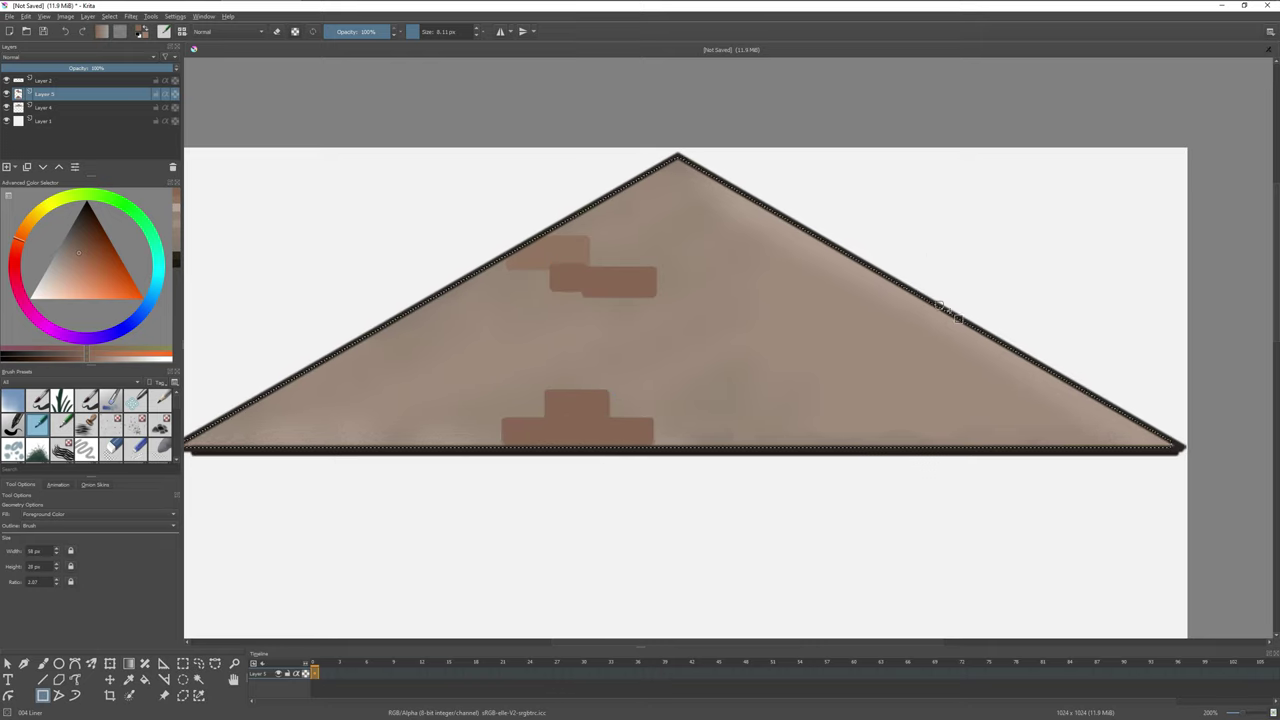
{"action": "left_click_drag", "start_coordinate": [305, 348], "coordinate": [427, 405]}
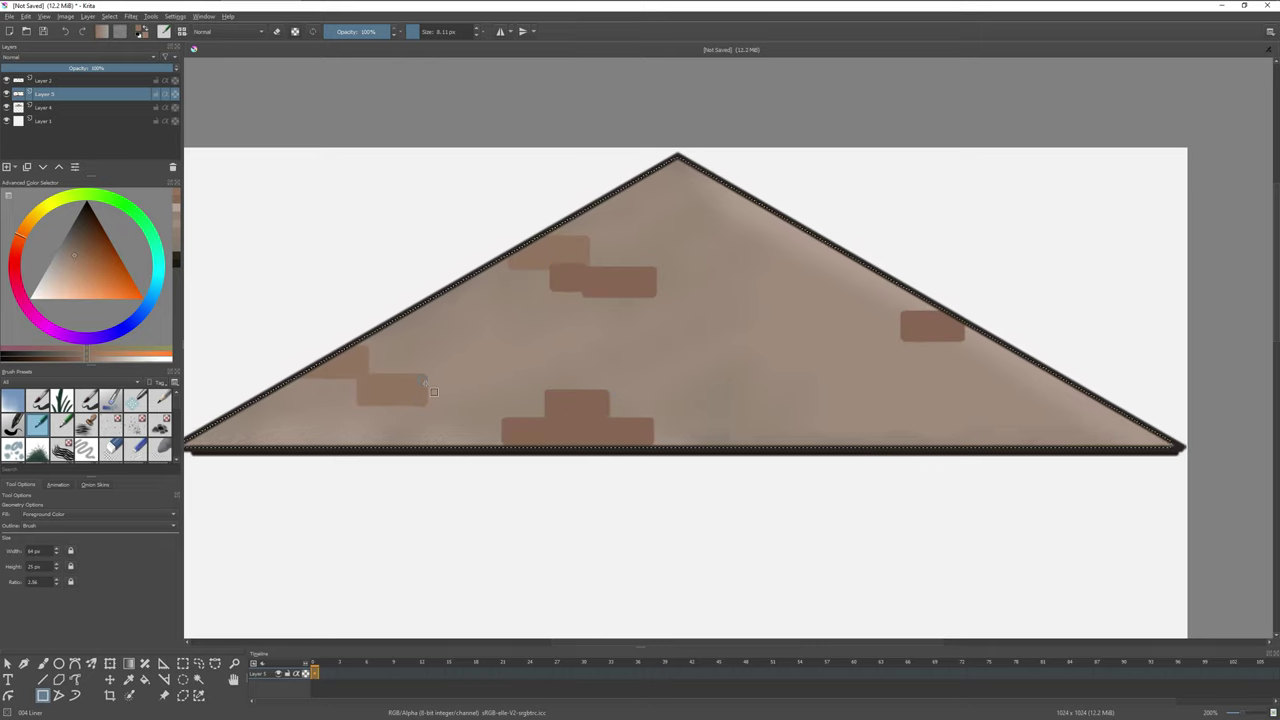
{"action": "left_click_drag", "start_coordinate": [573, 315], "coordinate": [709, 374]}
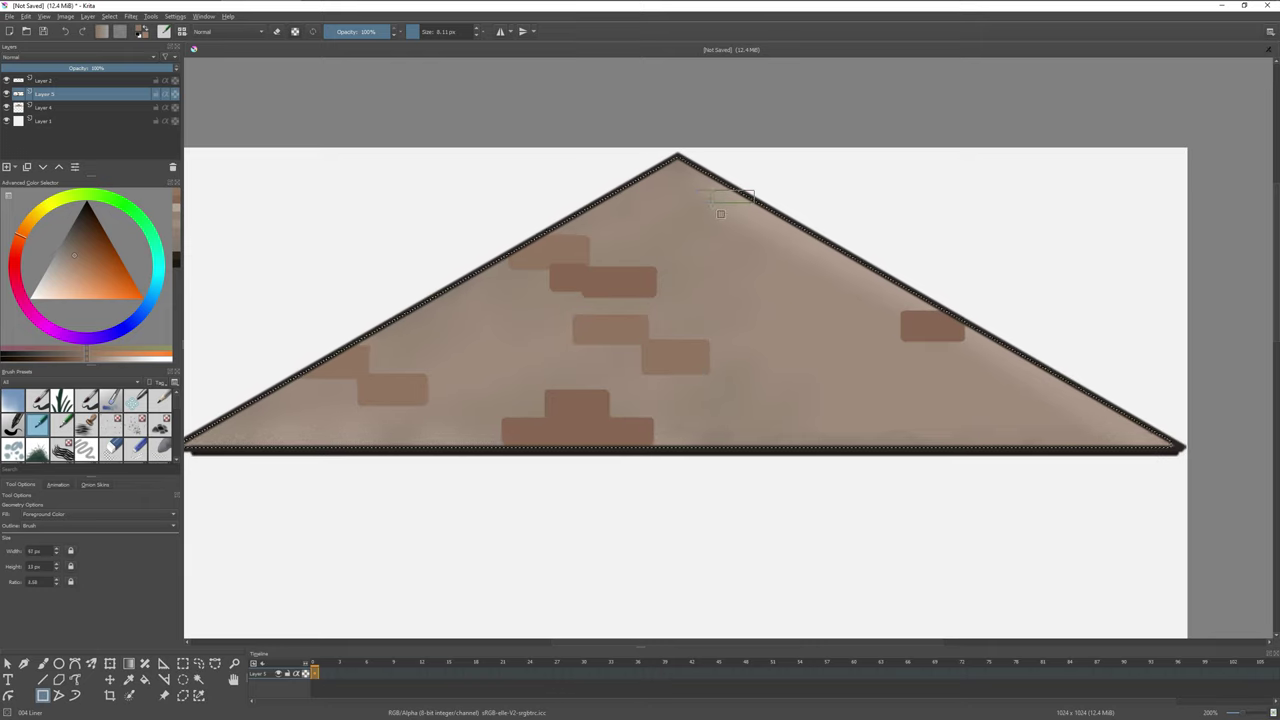
{"action": "left_click_drag", "start_coordinate": [1000, 440], "coordinate": [1042, 443]}
Add reddish bricks near the roof top, the right side and the lower left
{"action": "left_click", "coordinate": [598, 279], "text": "ctrl"}
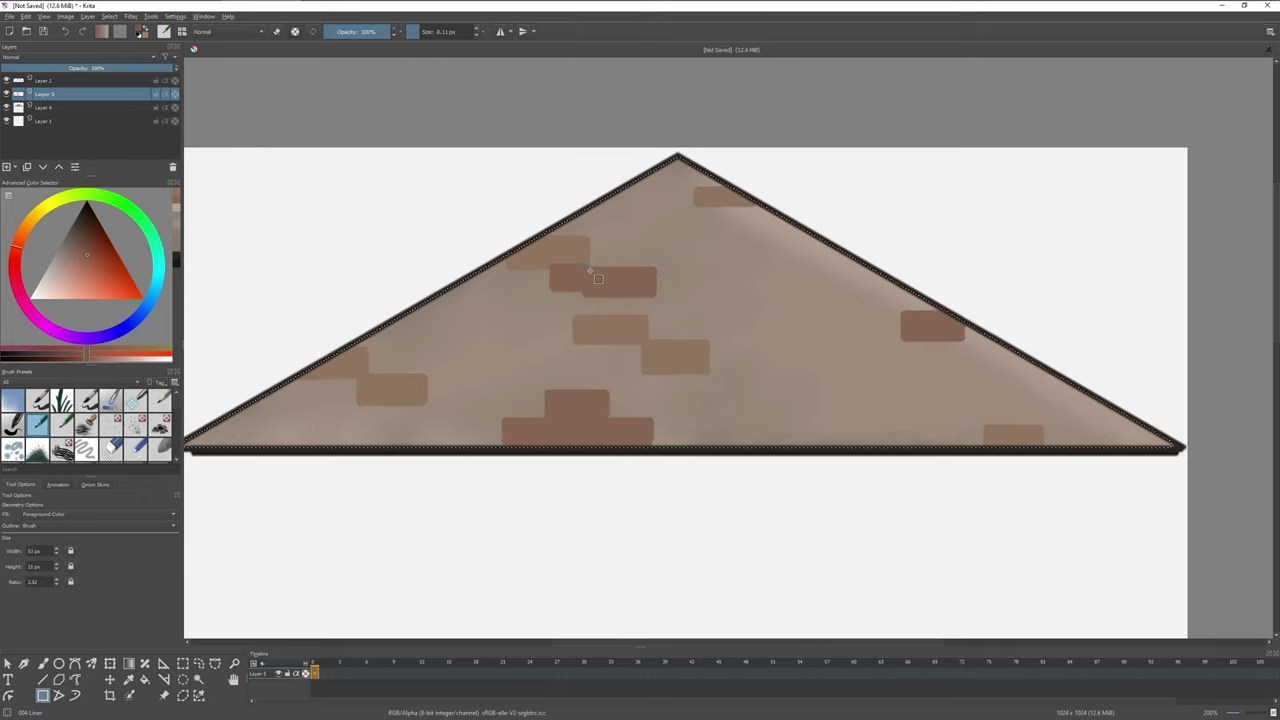
{"action": "left_click_drag", "start_coordinate": [665, 237], "coordinate": [659, 236]}
{"action": "left_click_drag", "start_coordinate": [869, 340], "coordinate": [836, 341]}
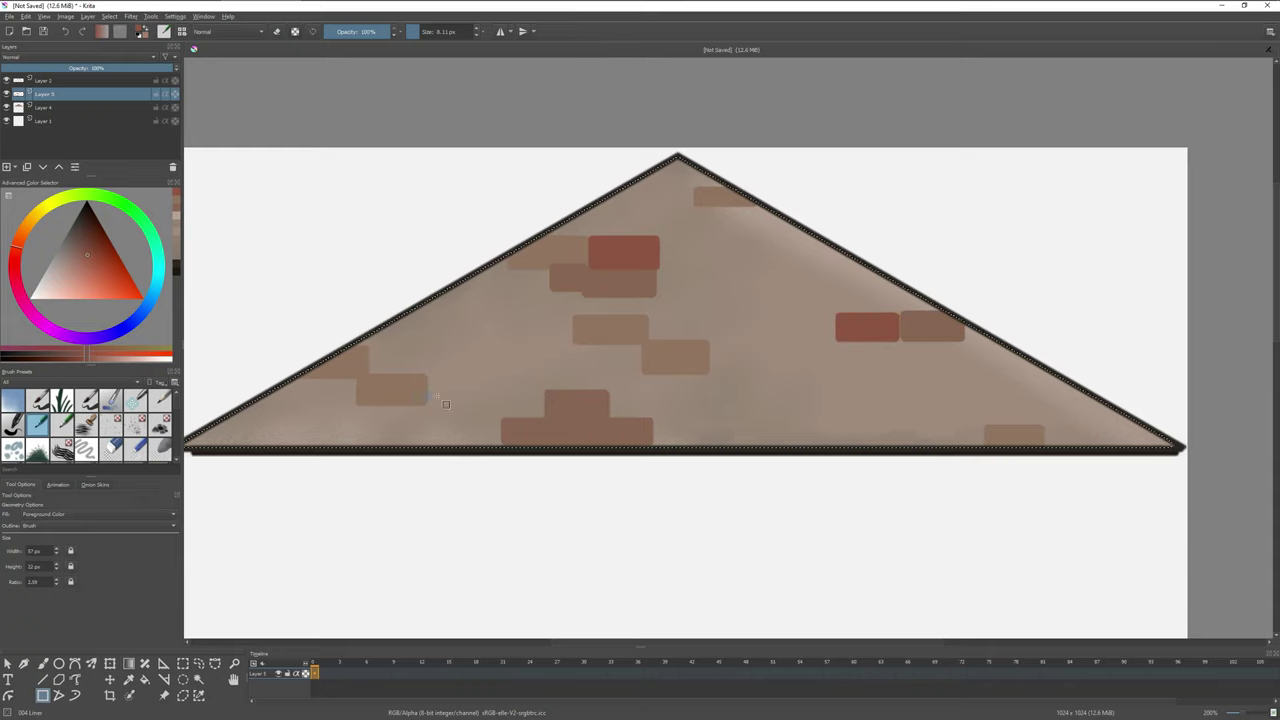
{"action": "left_click_drag", "start_coordinate": [427, 376], "coordinate": [477, 410]}
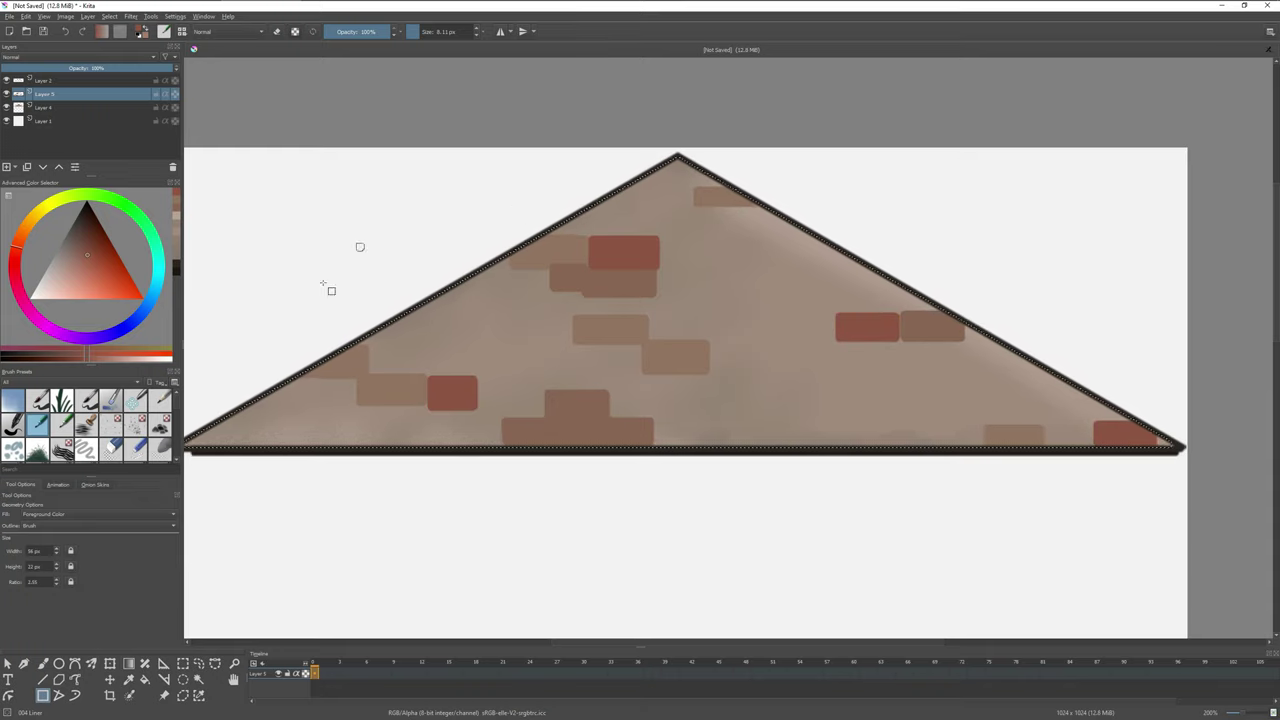
{"action": "scroll", "coordinate": [644, 245], "scroll_direction": "up", "scroll_amount": 2}
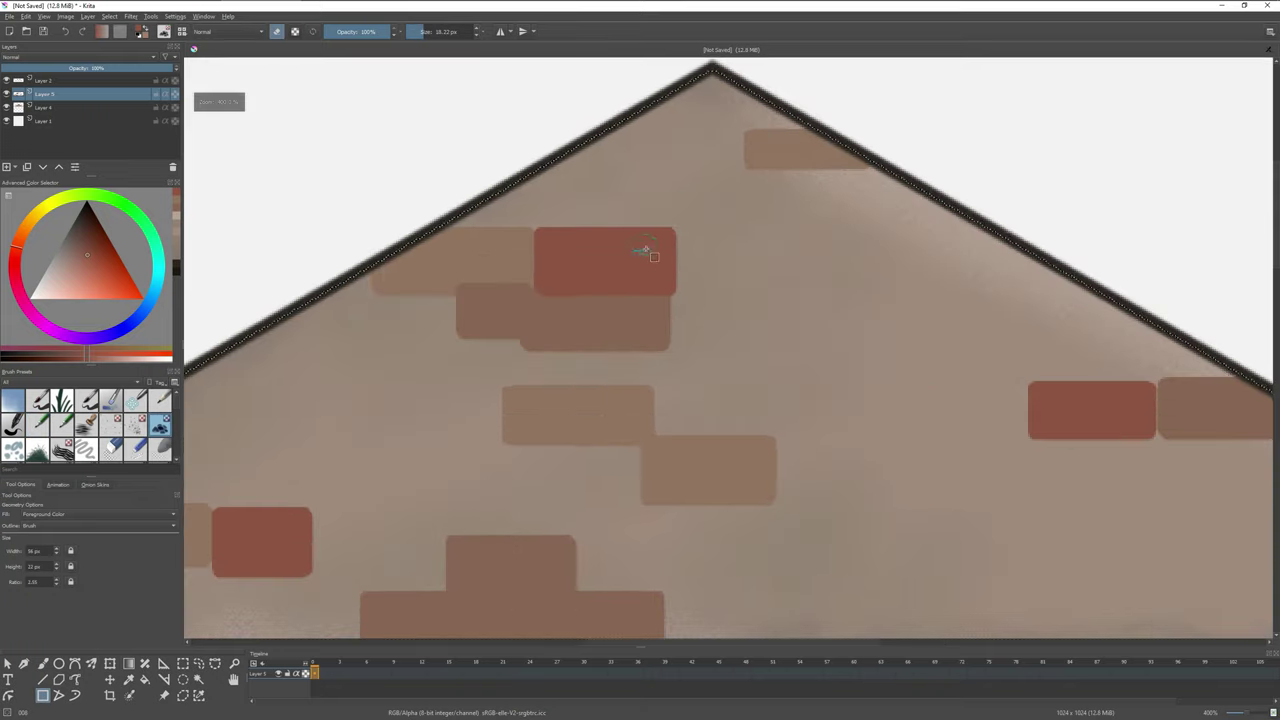
Erase ragged, worn edges into the bricks with a 30 px brush and add a new layer
{"action": "key", "text": "e"}
{"action": "left_click_drag", "start_coordinate": [636, 388], "coordinate": [520, 392]}
{"action": "key", "text": "]"}
{"action": "left_click_drag", "start_coordinate": [560, 440], "coordinate": [690, 500]}
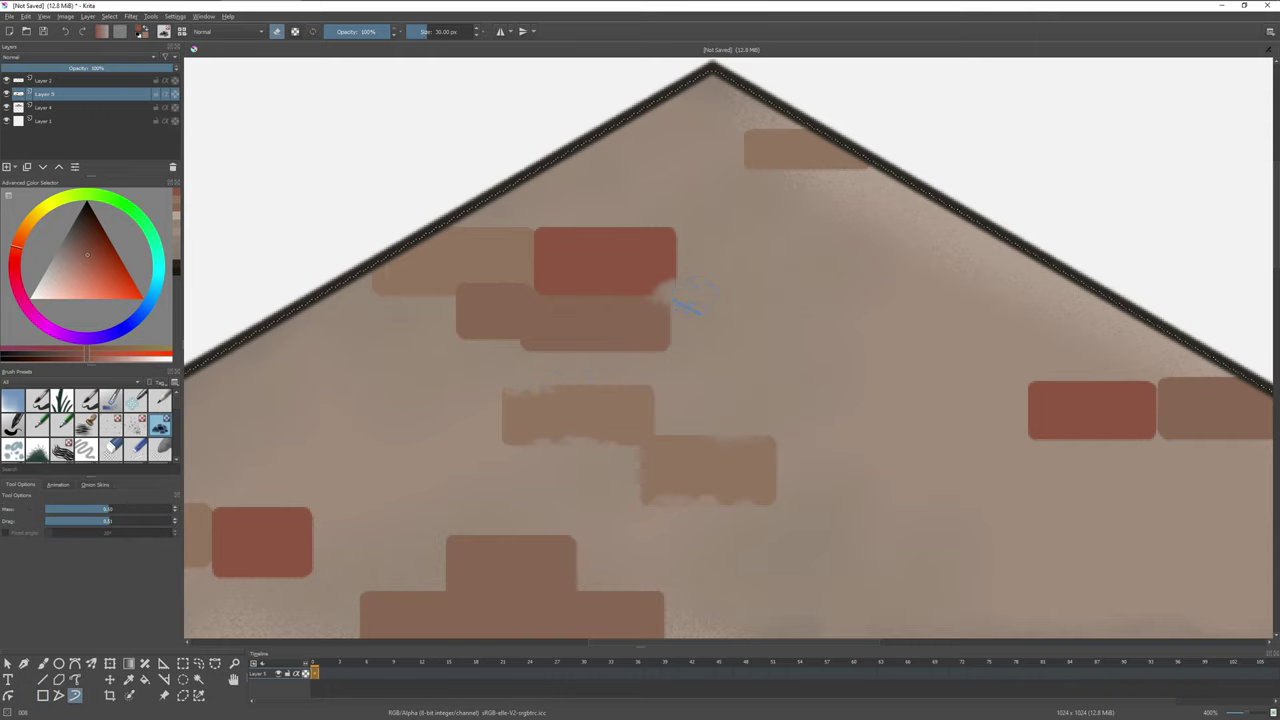
{"action": "scroll", "coordinate": [720, 430], "scroll_direction": "down", "scroll_amount": 3}
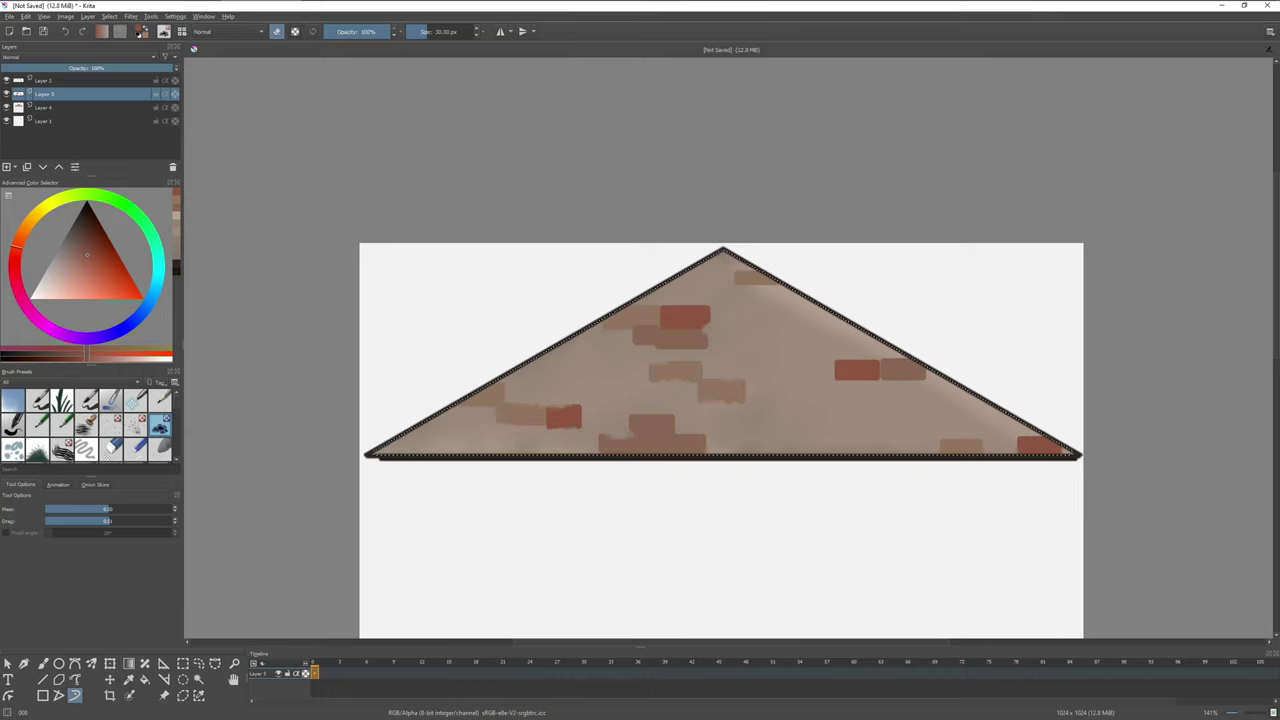
{"action": "key", "text": "ctrl+plus"}
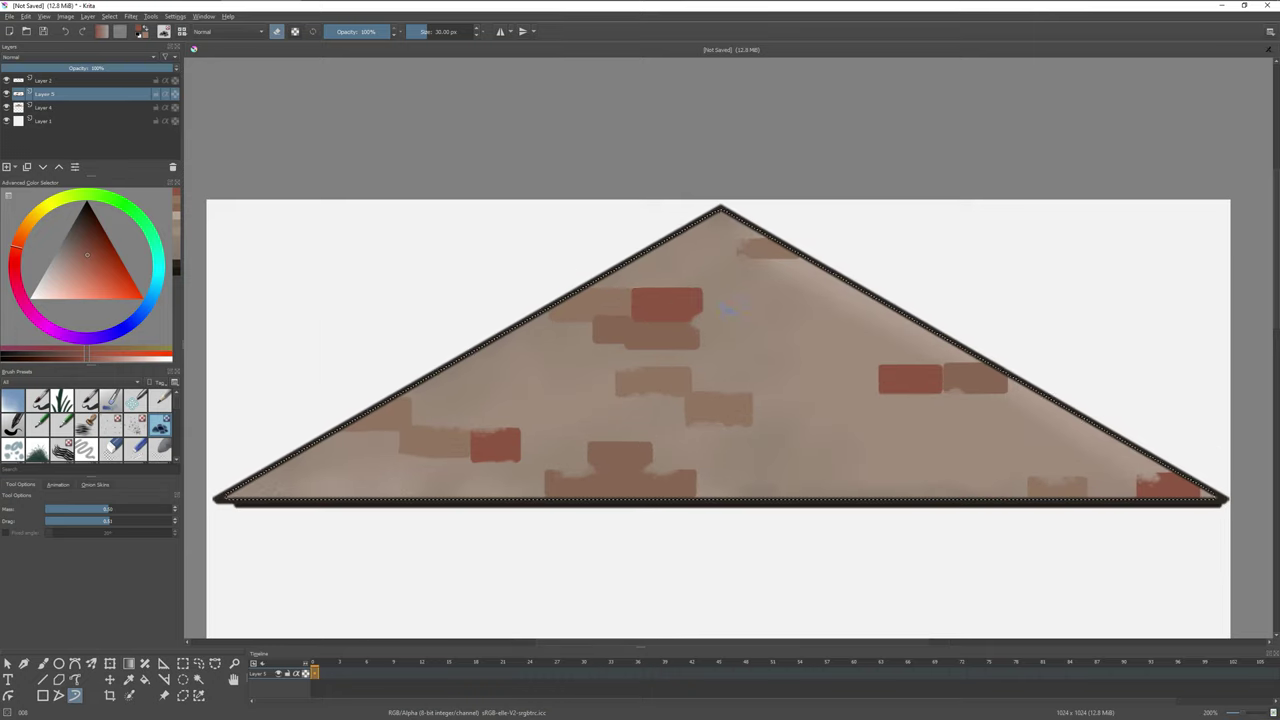
{"action": "key", "text": "Insert"}
Sketch dark 13 px mortar strokes on a 32%-opacity layer moved below the bricks layer
{"action": "key", "text": "e"}
{"action": "key", "text": "ctrl+plus"}
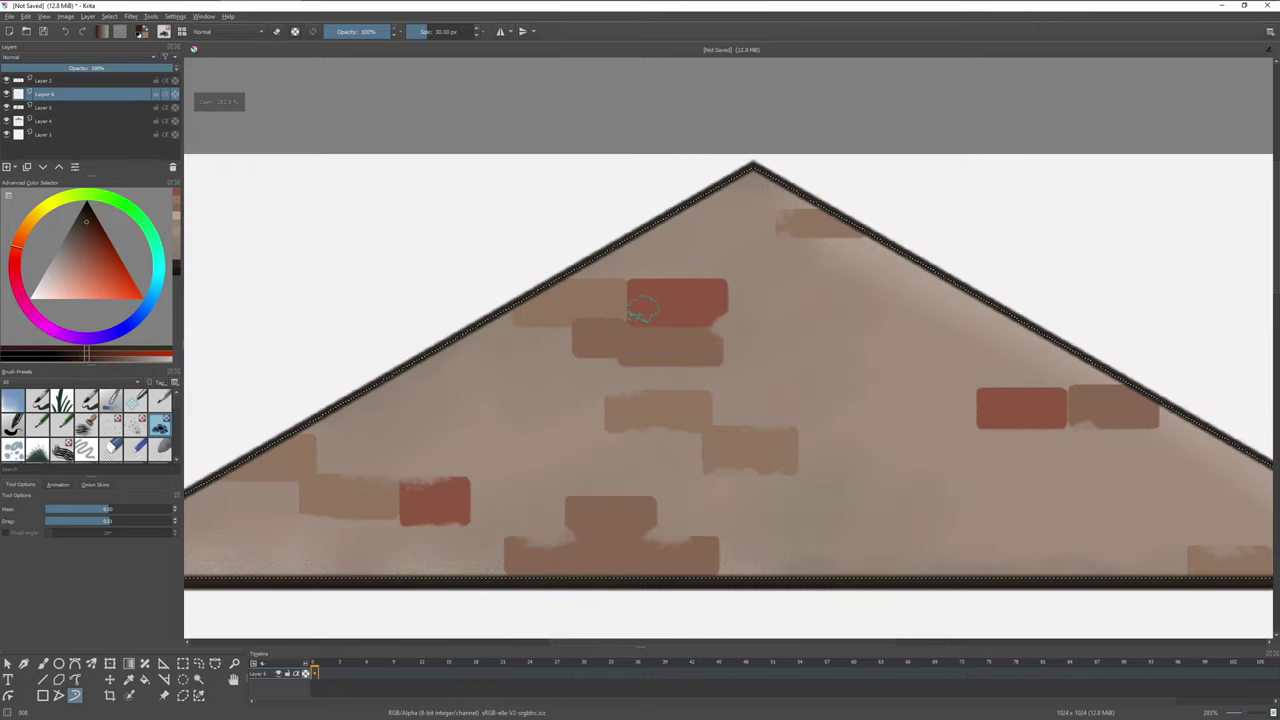
{"action": "mouse_move", "coordinate": [603, 390]}
{"action": "left_mouse_down"}
{"action": "mouse_move", "coordinate": [603, 432]}
{"action": "mouse_move", "coordinate": [640, 440]}
{"action": "mouse_move", "coordinate": [638, 454]}
{"action": "left_mouse_up"}
{"action": "left_click", "coordinate": [56, 67]}
{"action": "left_click_drag", "start_coordinate": [603, 400], "coordinate": [606, 434]}
{"action": "left_click_drag", "start_coordinate": [604, 428], "coordinate": [670, 434]}
{"action": "left_click", "coordinate": [43, 167]}
Paint faint mortar lines around the lower, right-hand and middle bricks
{"action": "left_click_drag", "start_coordinate": [372, 474], "coordinate": [422, 472]}
{"action": "left_click_drag", "start_coordinate": [290, 515], "coordinate": [330, 518]}
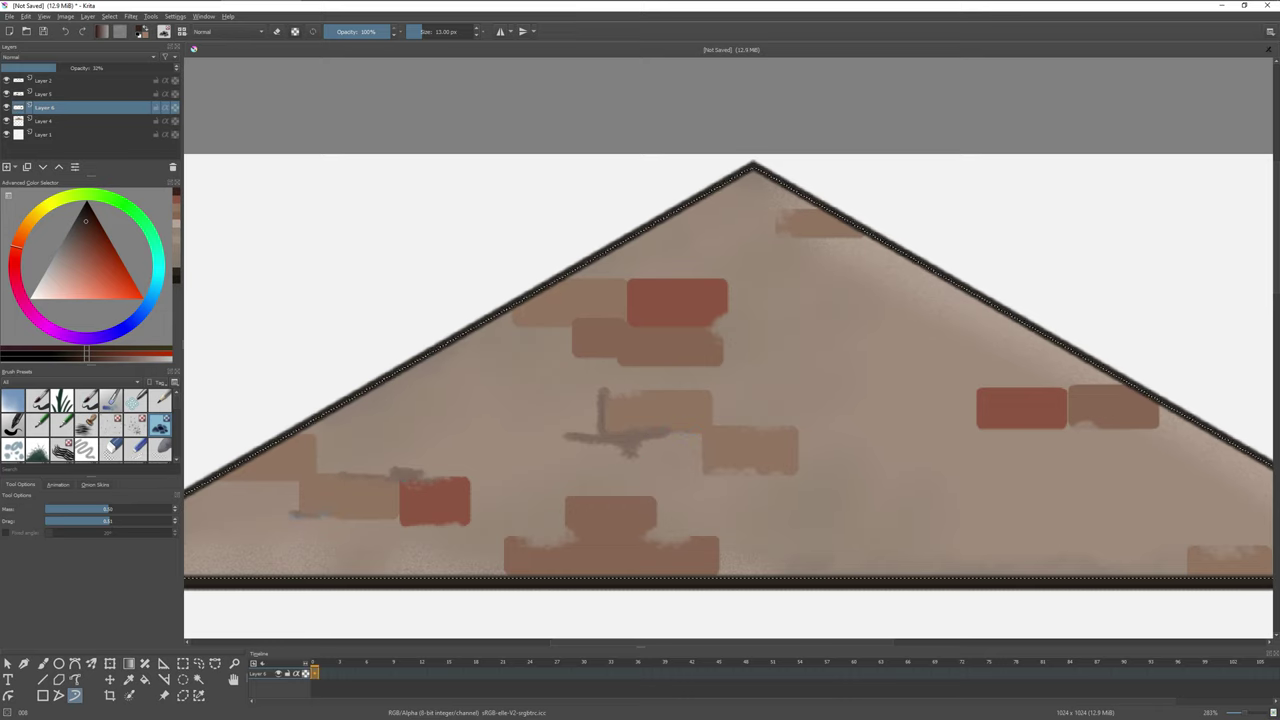
{"action": "left_click_drag", "start_coordinate": [405, 528], "coordinate": [570, 542]}
{"action": "left_click_drag", "start_coordinate": [655, 533], "coordinate": [690, 533]}
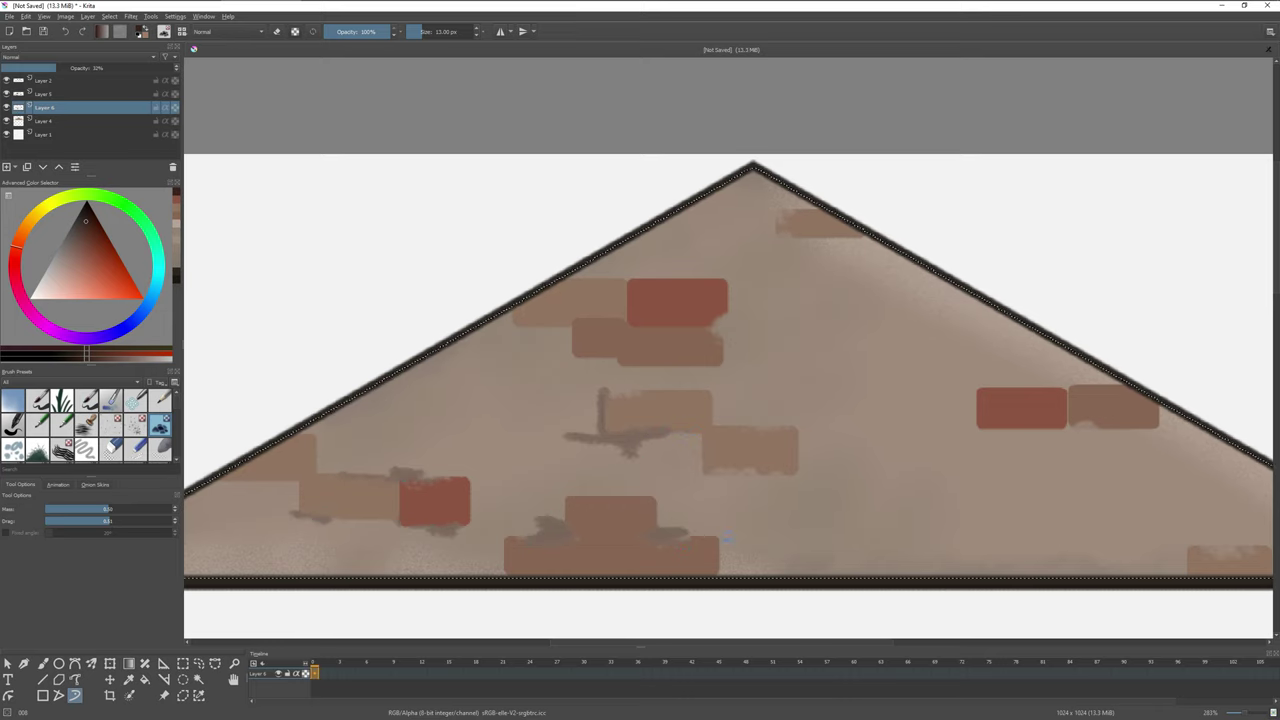
{"action": "mouse_move", "coordinate": [702, 468]}
{"action": "left_mouse_down"}
{"action": "mouse_move", "coordinate": [828, 466]}
{"action": "mouse_move", "coordinate": [797, 500]}
{"action": "mouse_move", "coordinate": [884, 509]}
{"action": "left_mouse_up"}
{"action": "mouse_move", "coordinate": [778, 540]}
{"action": "left_mouse_down"}
{"action": "mouse_move", "coordinate": [902, 550]}
{"action": "mouse_move", "coordinate": [897, 576]}
{"action": "left_mouse_up"}
{"action": "scroll", "coordinate": [897, 576], "scroll_direction": "up", "scroll_amount": 2}
{"action": "left_click_drag", "start_coordinate": [470, 418], "coordinate": [570, 410]}
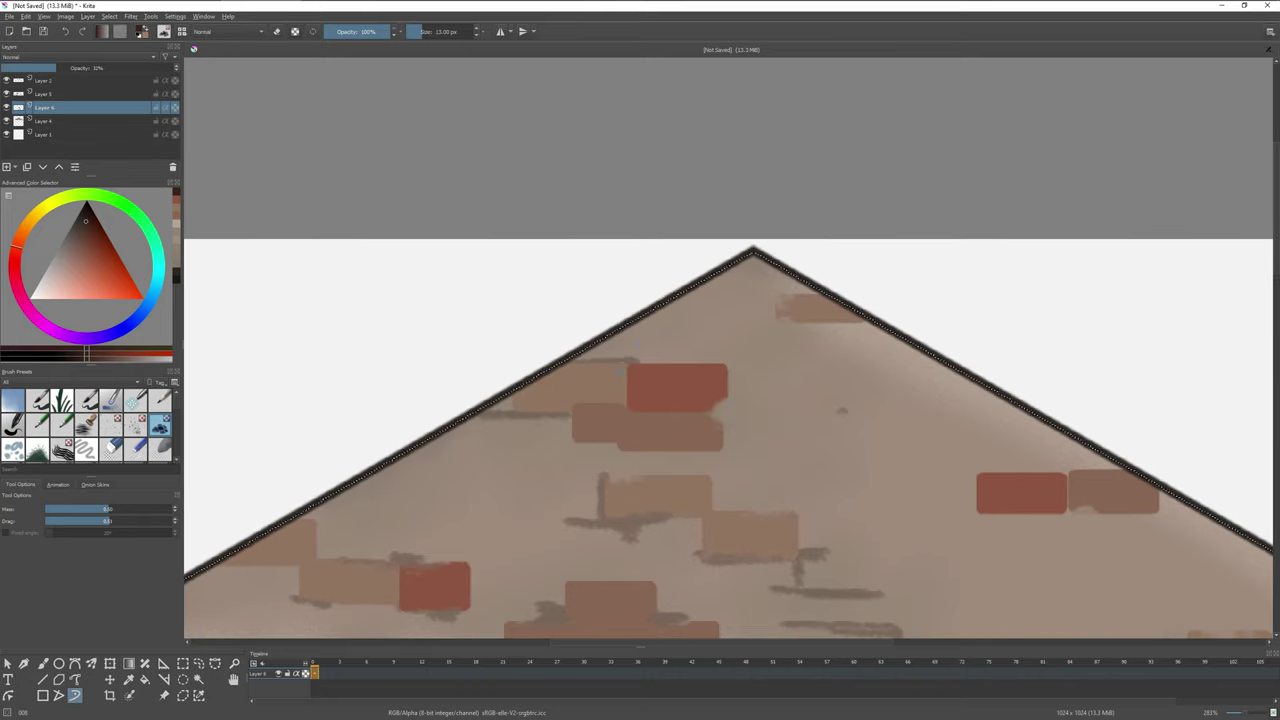
Sketch mortar lines near the roof peak and along the roof bottom
{"action": "left_click_drag", "start_coordinate": [632, 330], "coordinate": [632, 358]}
{"action": "left_click_drag", "start_coordinate": [702, 296], "coordinate": [814, 296]}
{"action": "mouse_move", "coordinate": [684, 328]}
{"action": "left_mouse_down"}
{"action": "mouse_move", "coordinate": [750, 328]}
{"action": "mouse_move", "coordinate": [780, 366]}
{"action": "mouse_move", "coordinate": [854, 354]}
{"action": "left_mouse_up"}
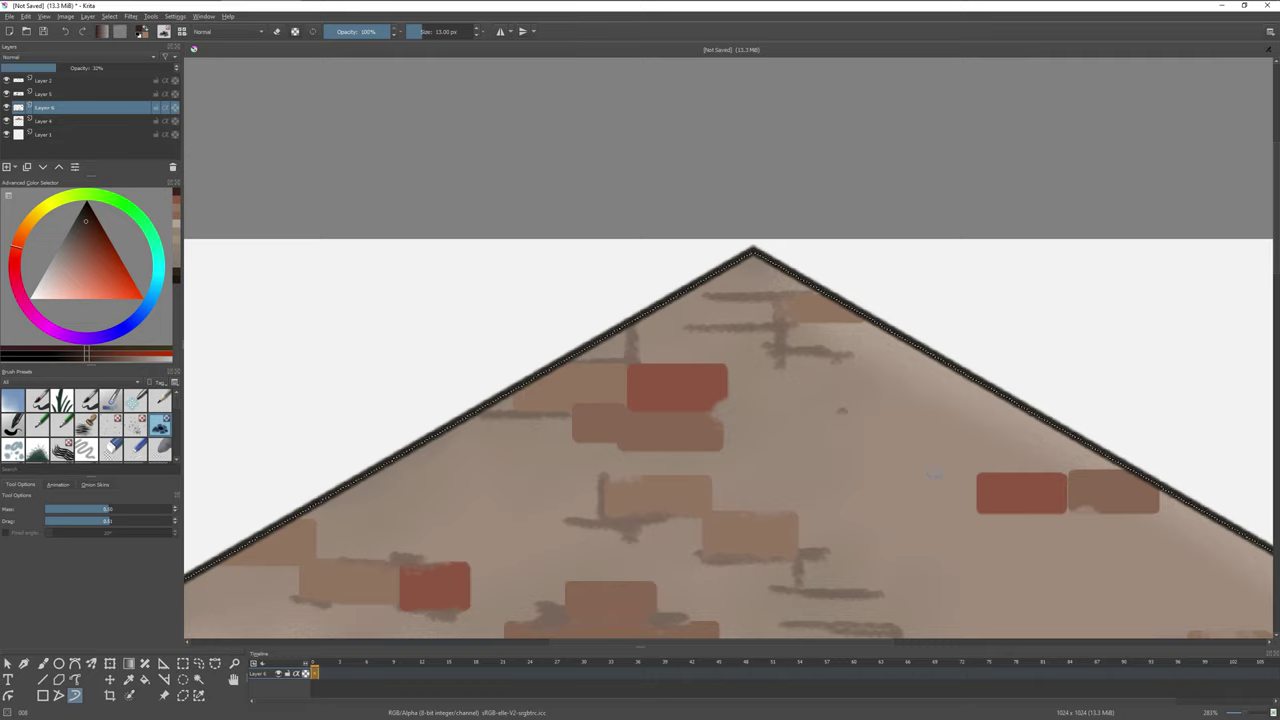
{"action": "key", "text": "minus"}
{"action": "key", "text": "minus"}
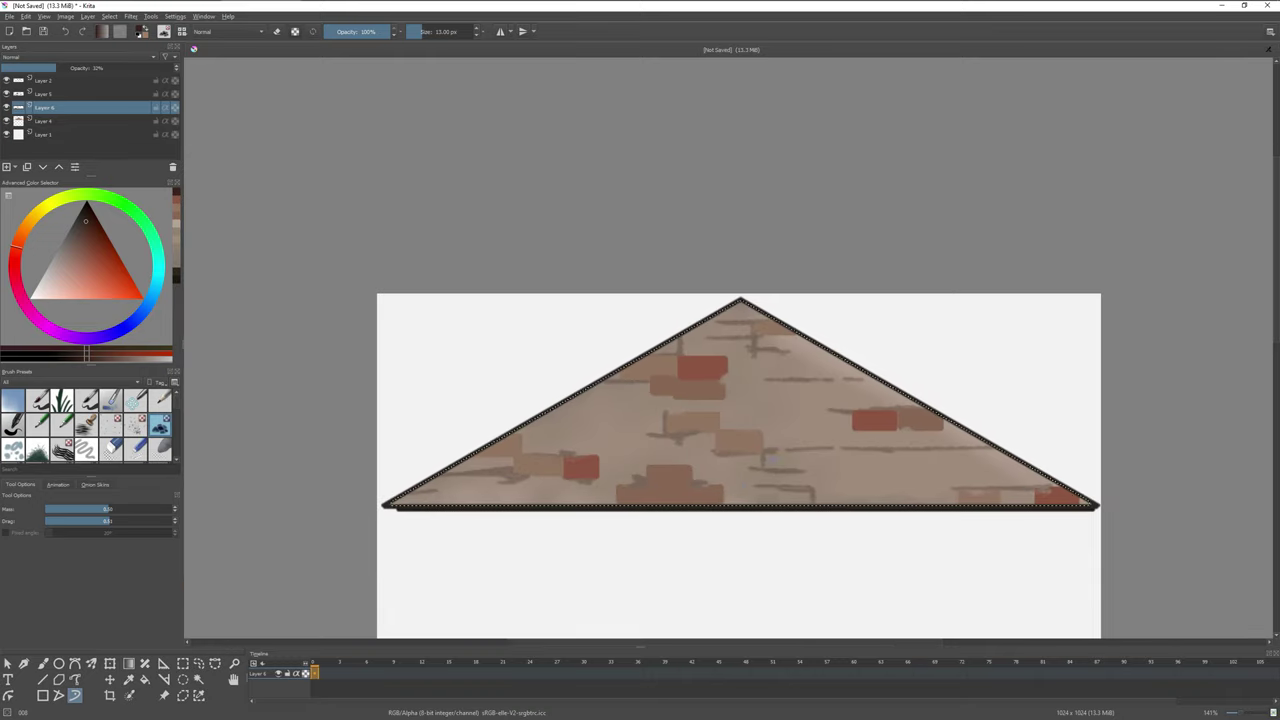
{"action": "left_click_drag", "start_coordinate": [712, 485], "coordinate": [754, 485]}
{"action": "left_click_drag", "start_coordinate": [848, 470], "coordinate": [978, 470]}
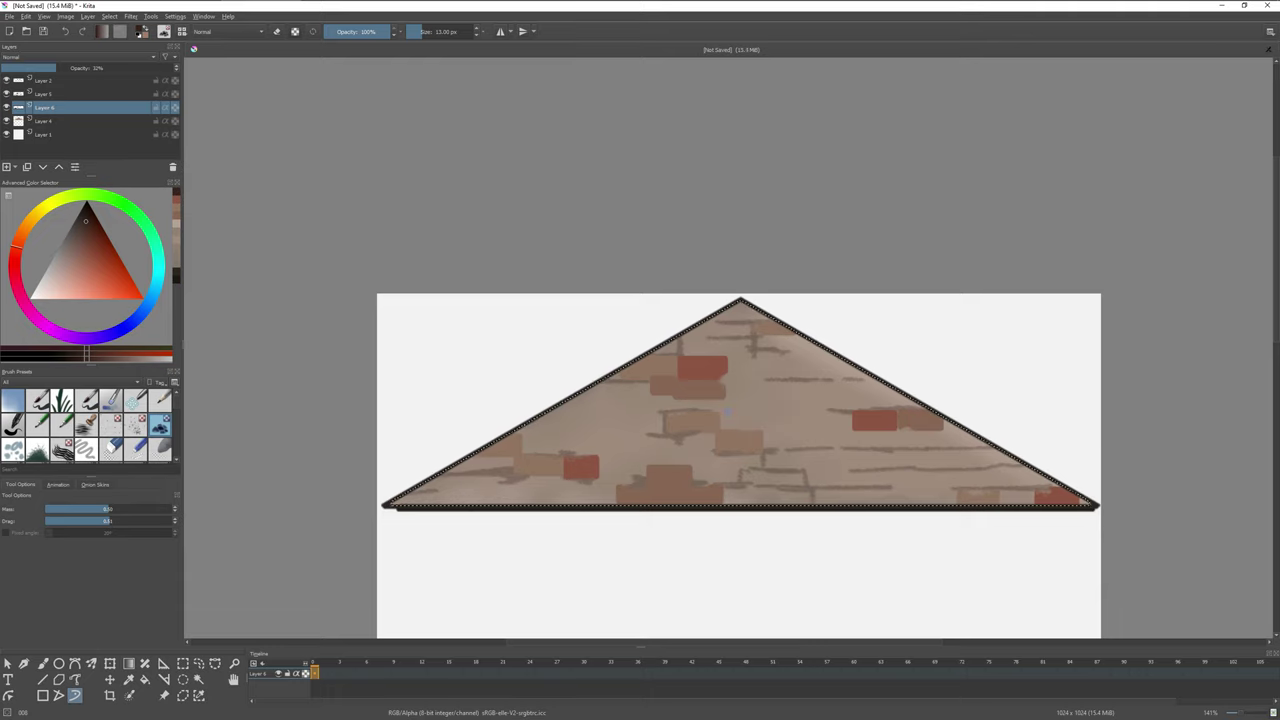
{"action": "key", "text": "plus"}
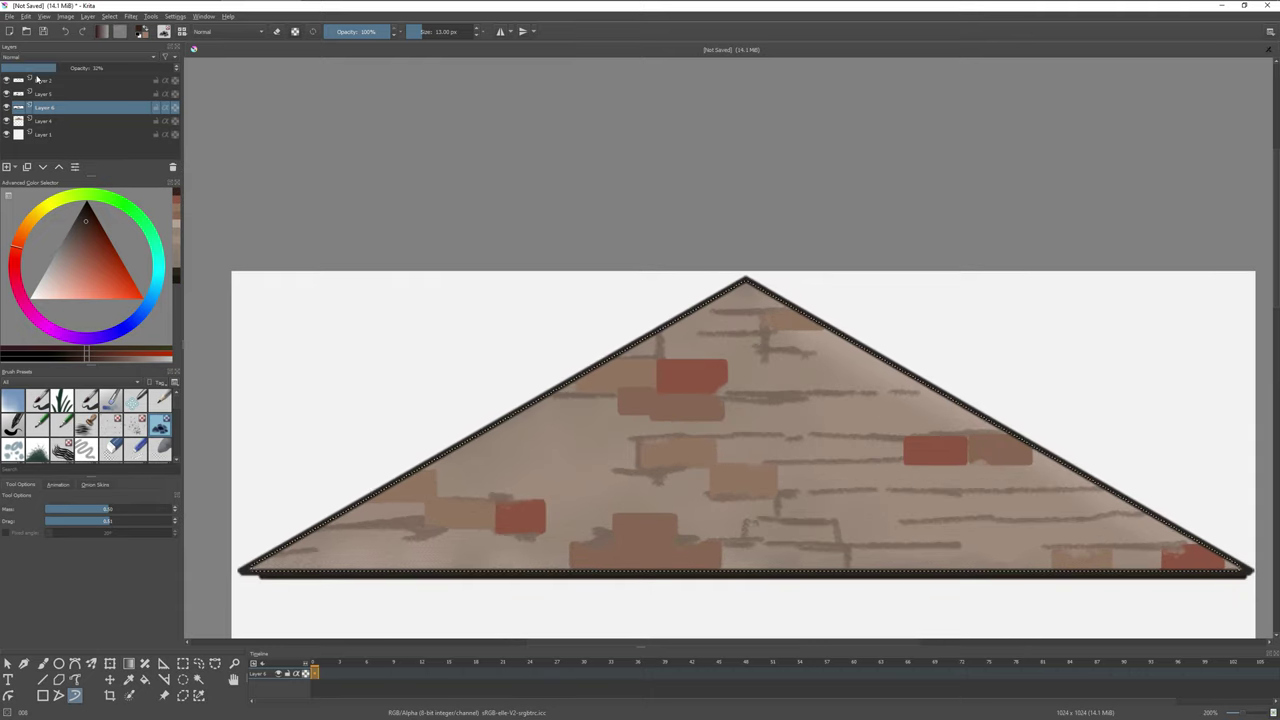
{"action": "left_click", "coordinate": [40, 93]}
{"action": "scroll", "coordinate": [694, 450], "scroll_direction": "up", "scroll_amount": 1}
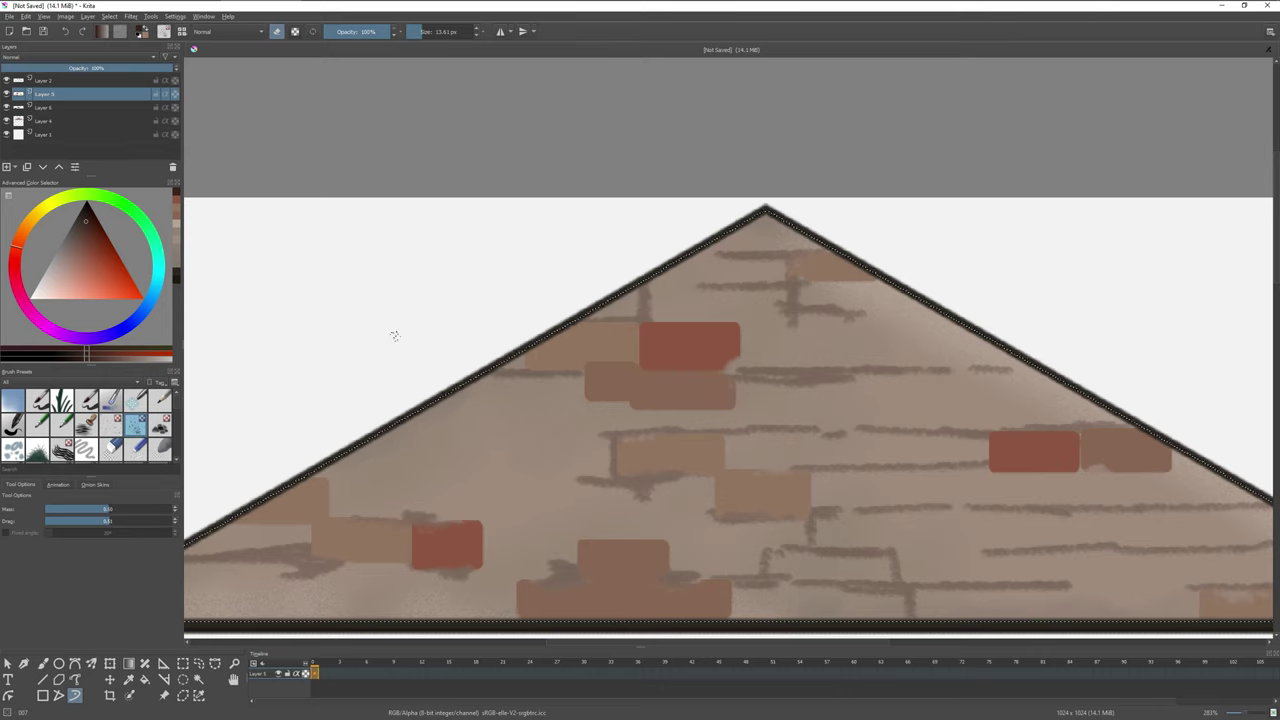
{"action": "left_click", "coordinate": [110, 425]}
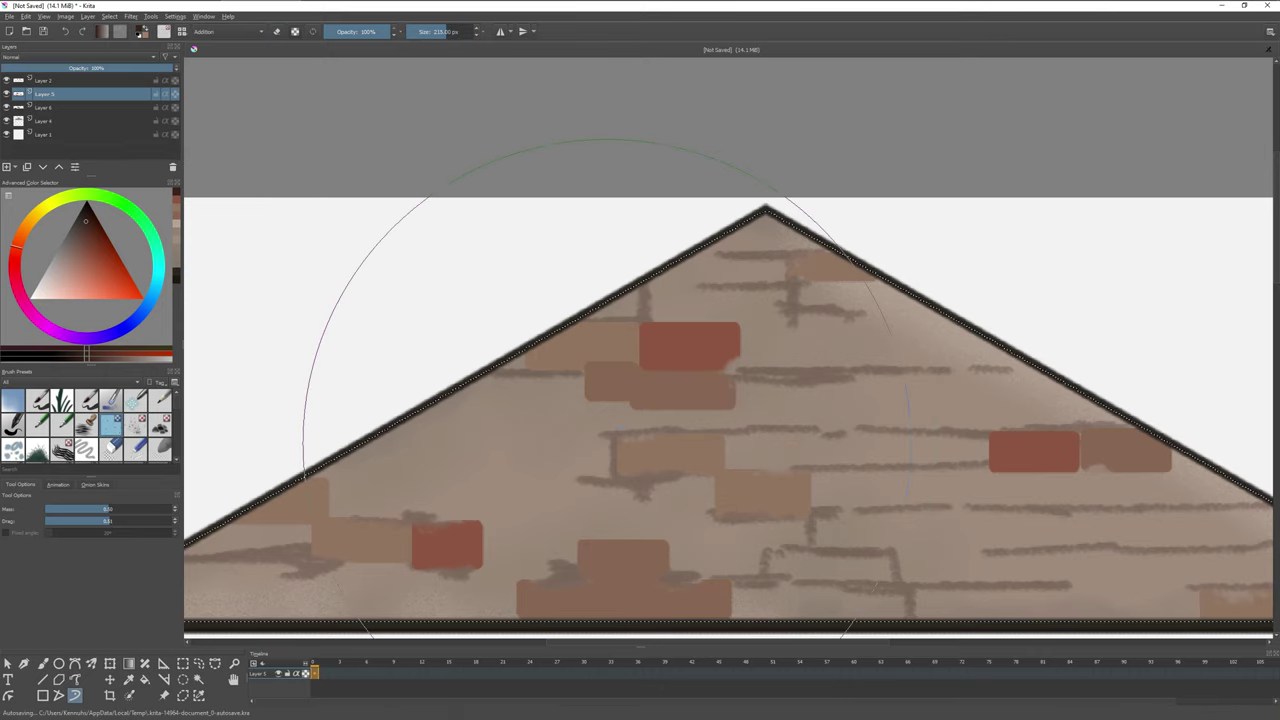
Speckle the bricks with a Normal-blend brush, then shrink it to 3 px
{"action": "left_click", "coordinate": [135, 425]}
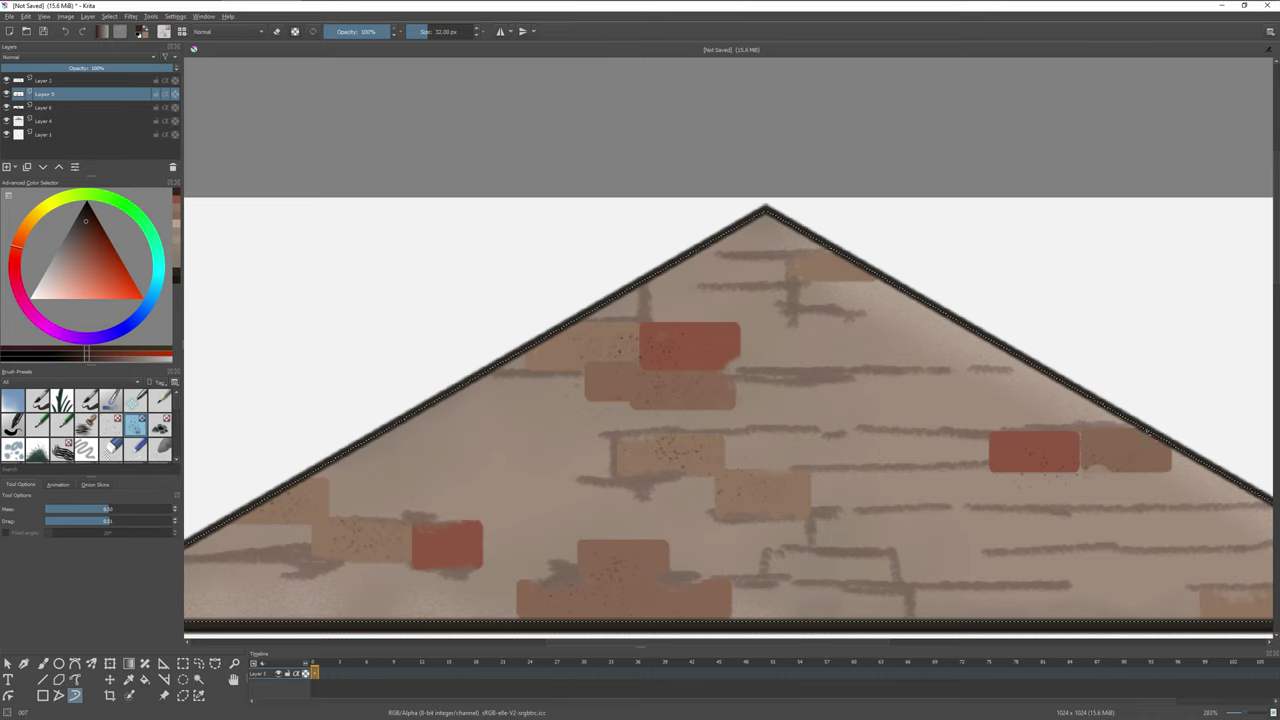
{"action": "scroll", "coordinate": [1208, 471], "scroll_direction": "down", "scroll_amount": 3}
{"action": "scroll", "coordinate": [662, 375], "scroll_direction": "up", "scroll_amount": 3}
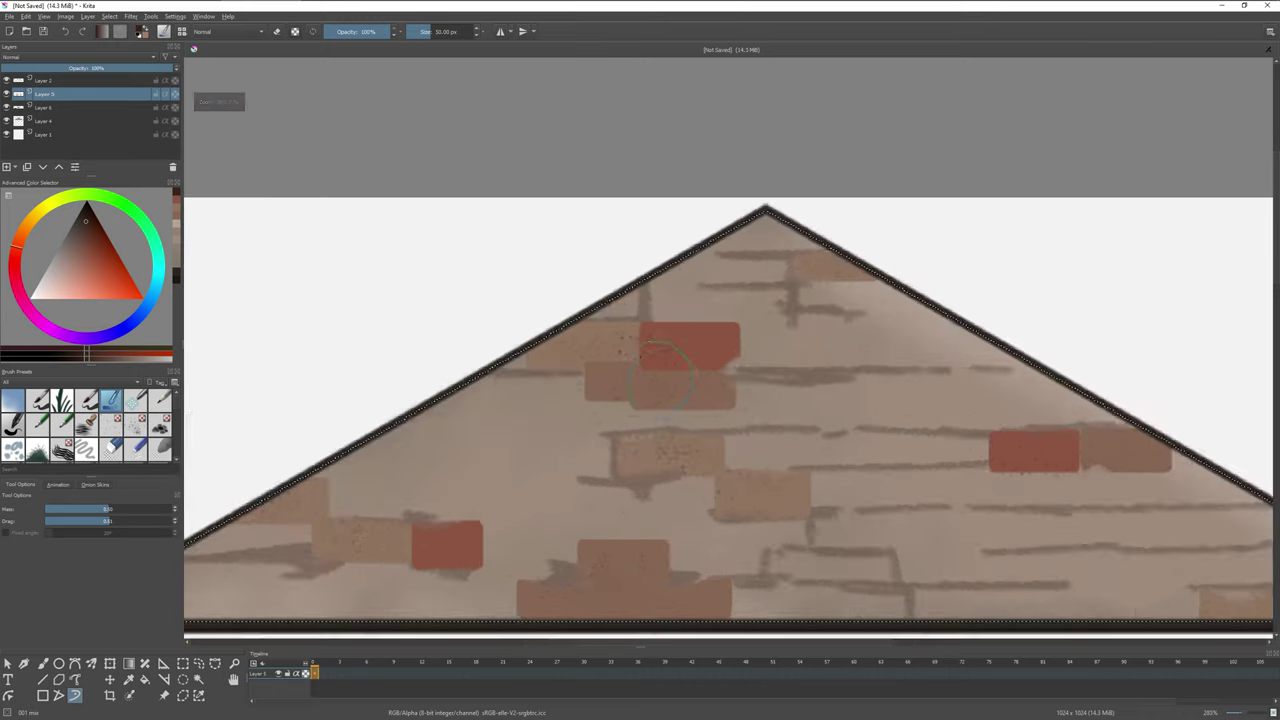
{"action": "key", "text": "plus"}
Outline the lower bricks in dark brown and add shadow strokes under the right and lower-left bricks
{"action": "mouse_move", "coordinate": [338, 385]}
{"action": "left_mouse_down"}
{"action": "mouse_move", "coordinate": [448, 453]}
{"action": "mouse_move", "coordinate": [530, 462]}
{"action": "left_mouse_up"}
{"action": "mouse_move", "coordinate": [550, 383]}
{"action": "left_mouse_down"}
{"action": "mouse_move", "coordinate": [556, 398]}
{"action": "mouse_move", "coordinate": [730, 400]}
{"action": "mouse_move", "coordinate": [735, 505]}
{"action": "left_mouse_up"}
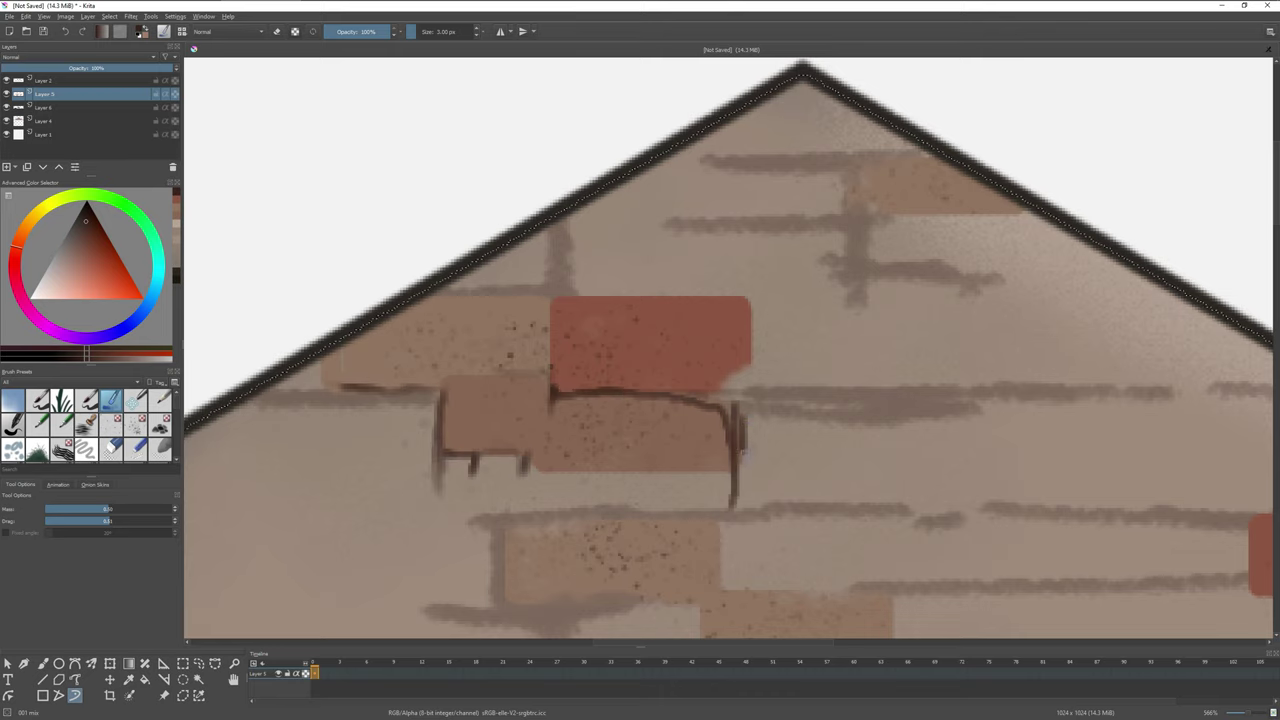
{"action": "left_click_drag", "start_coordinate": [745, 405], "coordinate": [748, 470]}
{"action": "left_click", "coordinate": [873, 232]}
{"action": "key", "text": "minus"}
{"action": "key", "text": "minus"}
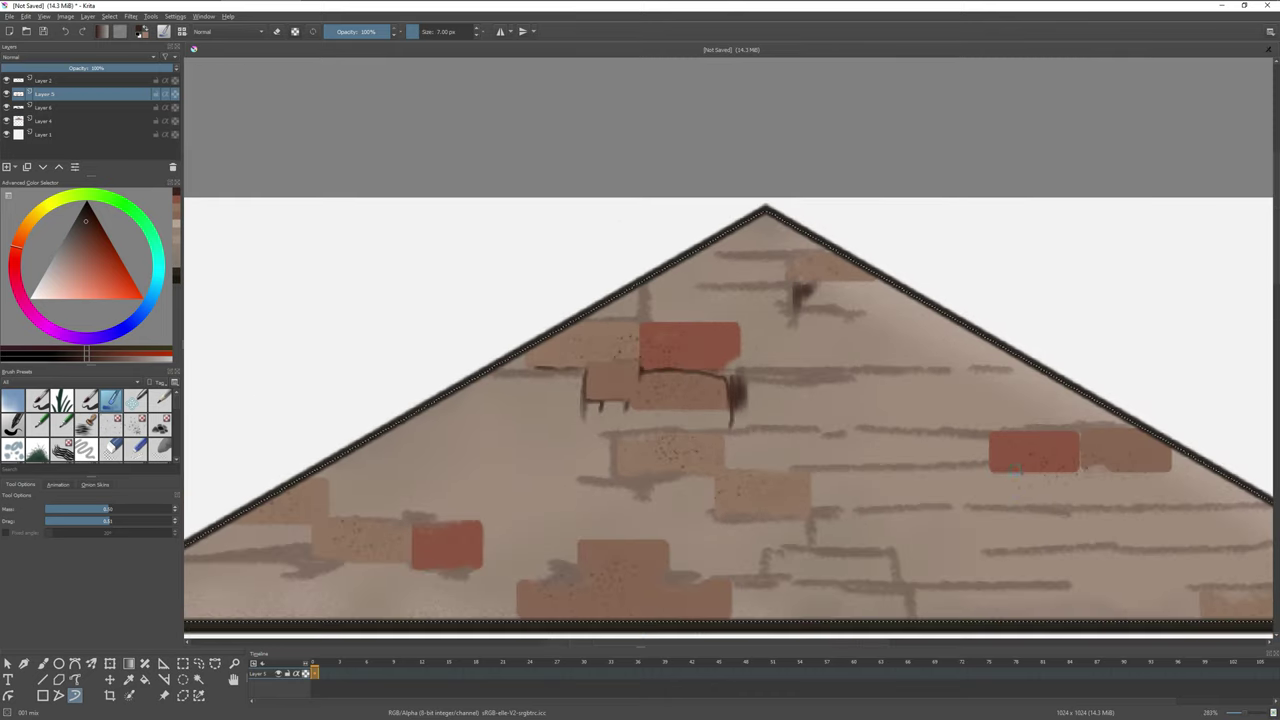
{"action": "mouse_move", "coordinate": [1006, 470]}
{"action": "left_mouse_down"}
{"action": "mouse_move", "coordinate": [1088, 478]}
{"action": "mouse_move", "coordinate": [1096, 505]}
{"action": "left_mouse_up"}
{"action": "key", "text": "minus"}
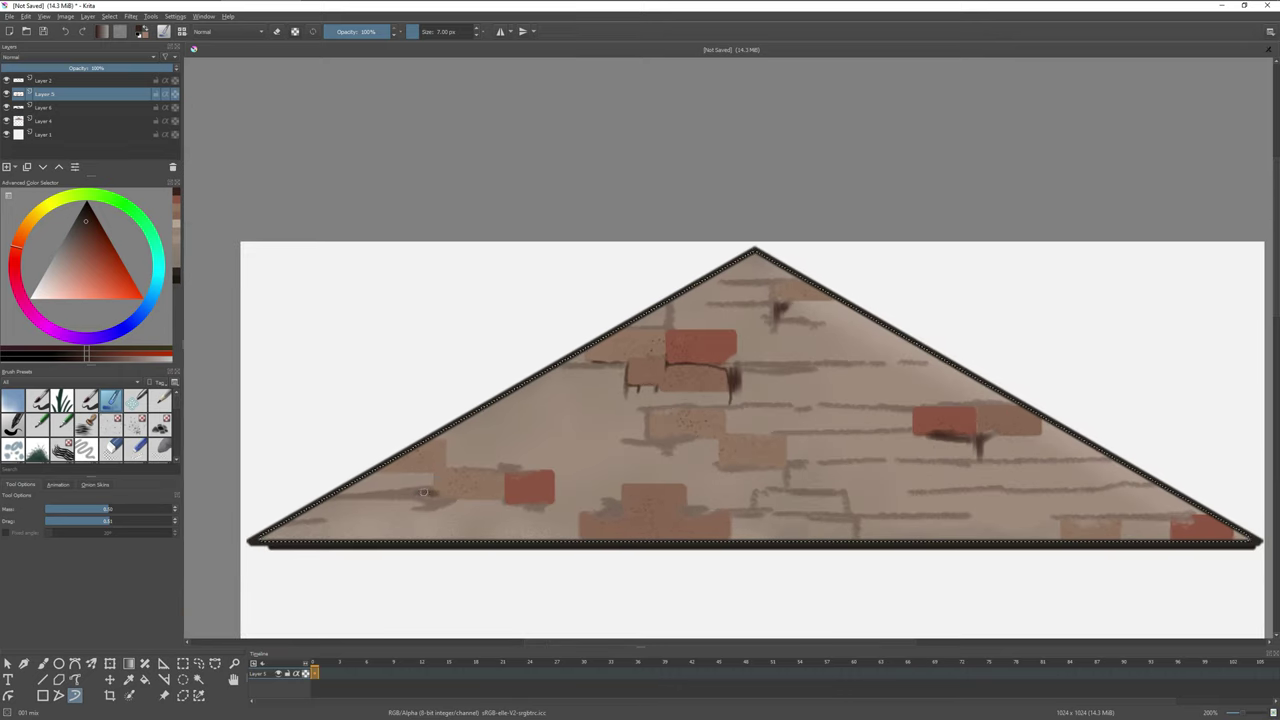
{"action": "left_click_drag", "start_coordinate": [423, 492], "coordinate": [436, 504]}
Draw thin 5 px darker-brown cracks beside the upper red brick and around the lower-middle brick
{"action": "left_click", "coordinate": [78, 237]}
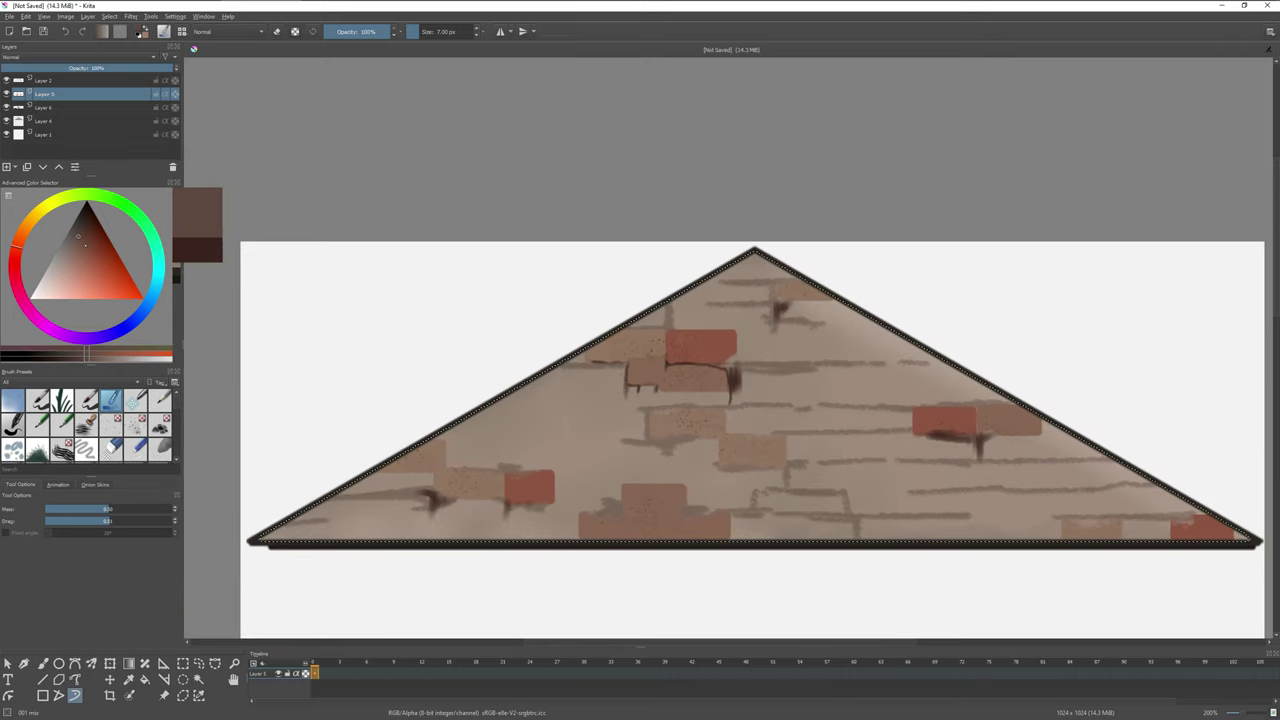
{"action": "left_click", "coordinate": [37, 425]}
{"action": "key", "text": "plus"}
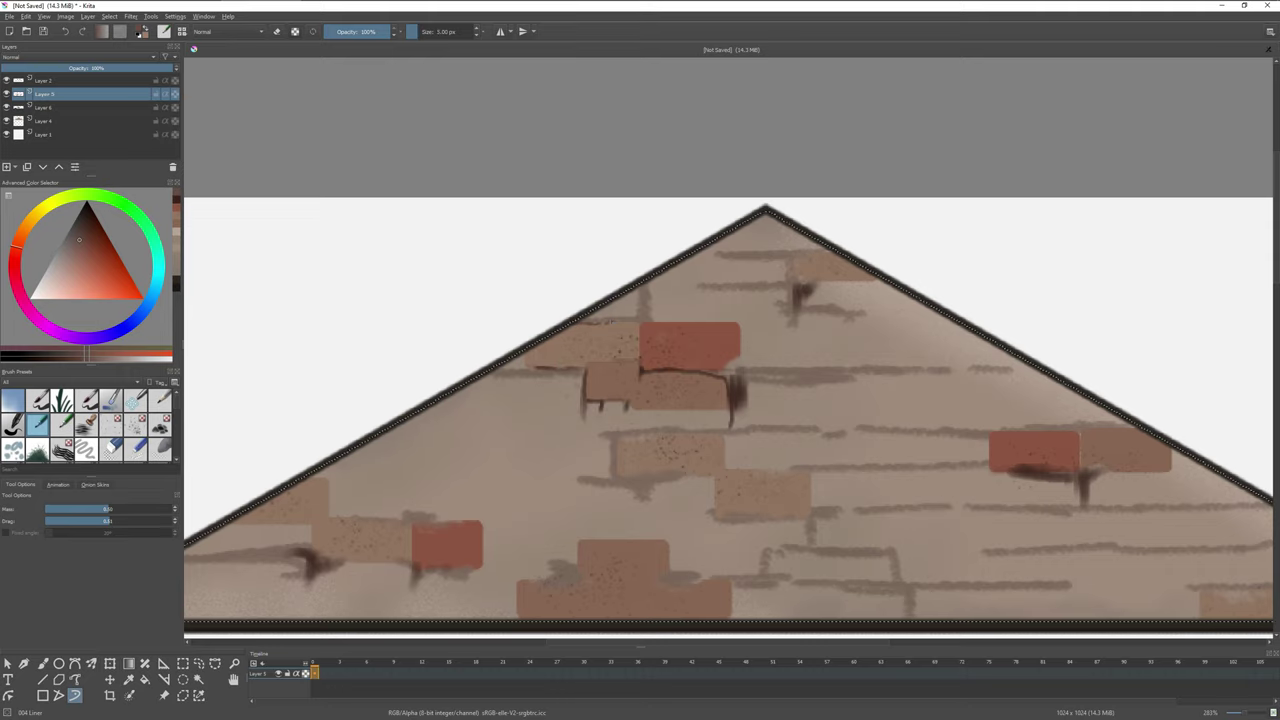
{"action": "mouse_move", "coordinate": [602, 328]}
{"action": "left_mouse_down"}
{"action": "mouse_move", "coordinate": [638, 342]}
{"action": "mouse_move", "coordinate": [740, 328]}
{"action": "left_mouse_up"}
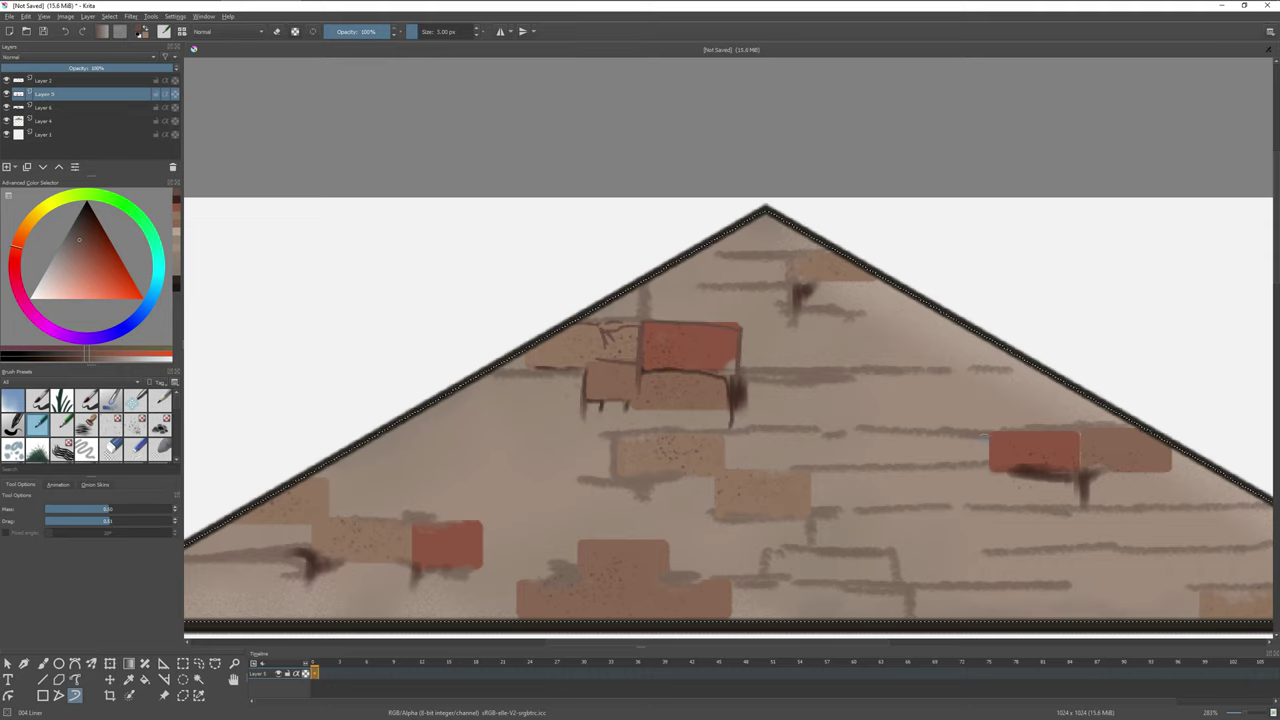
{"action": "key", "text": "minus"}
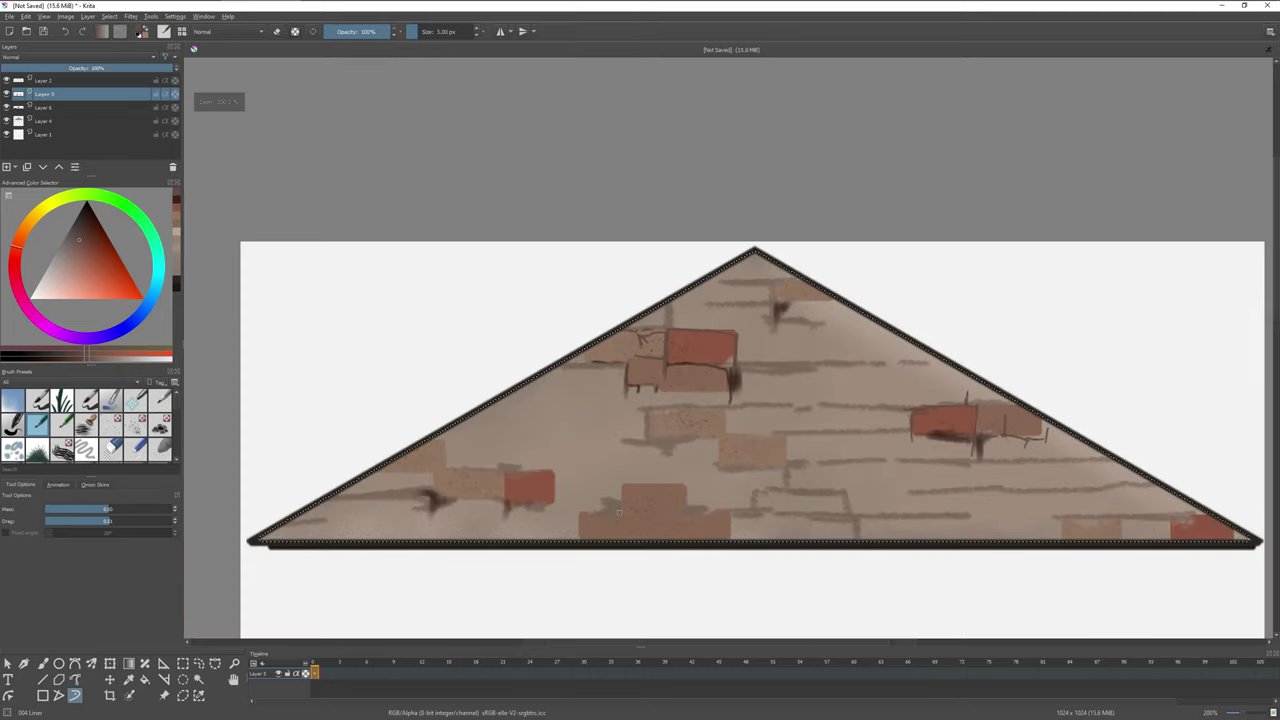
{"action": "left_click_drag", "start_coordinate": [578, 508], "coordinate": [686, 506]}
{"action": "mouse_move", "coordinate": [552, 458]}
{"action": "left_mouse_down"}
{"action": "mouse_move", "coordinate": [605, 502]}
{"action": "mouse_move", "coordinate": [686, 487]}
{"action": "mouse_move", "coordinate": [726, 496]}
{"action": "left_mouse_up"}
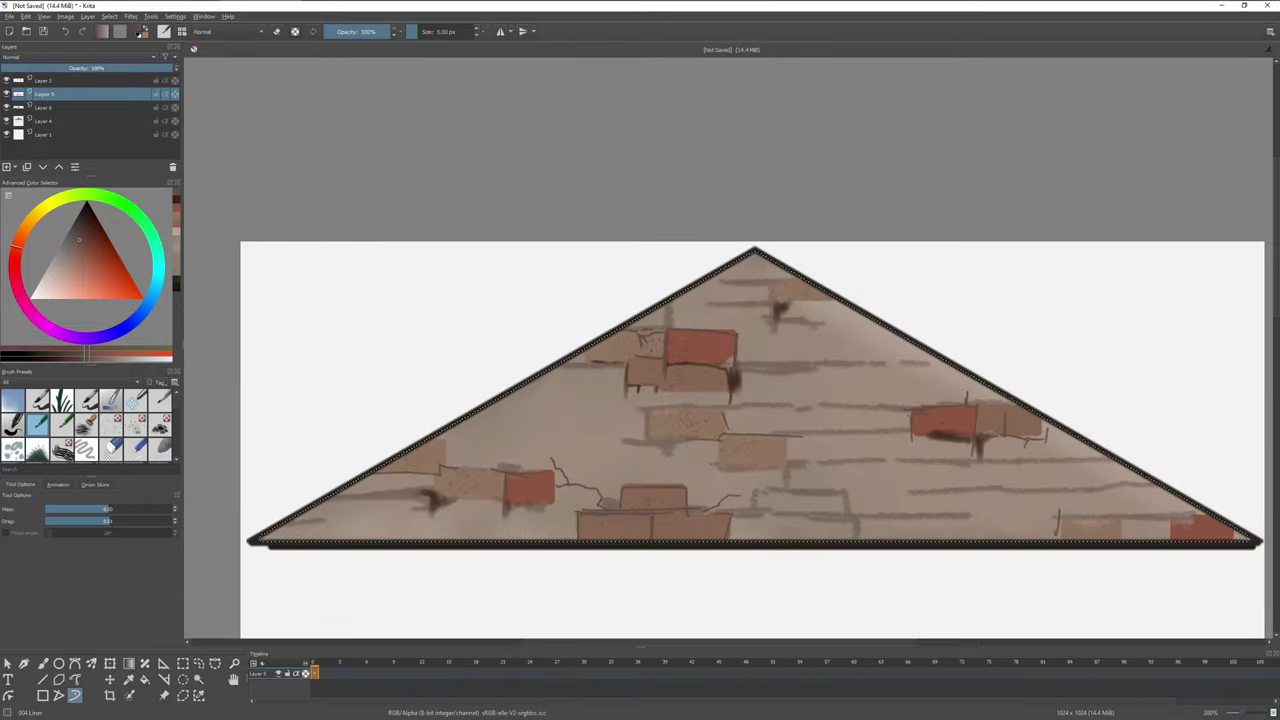
{"action": "key", "text": "1"}
{"action": "scroll", "coordinate": [685, 418], "scroll_direction": "up", "scroll_amount": 1}
{"action": "scroll", "coordinate": [640, 400], "scroll_direction": "up", "scroll_amount": 1}
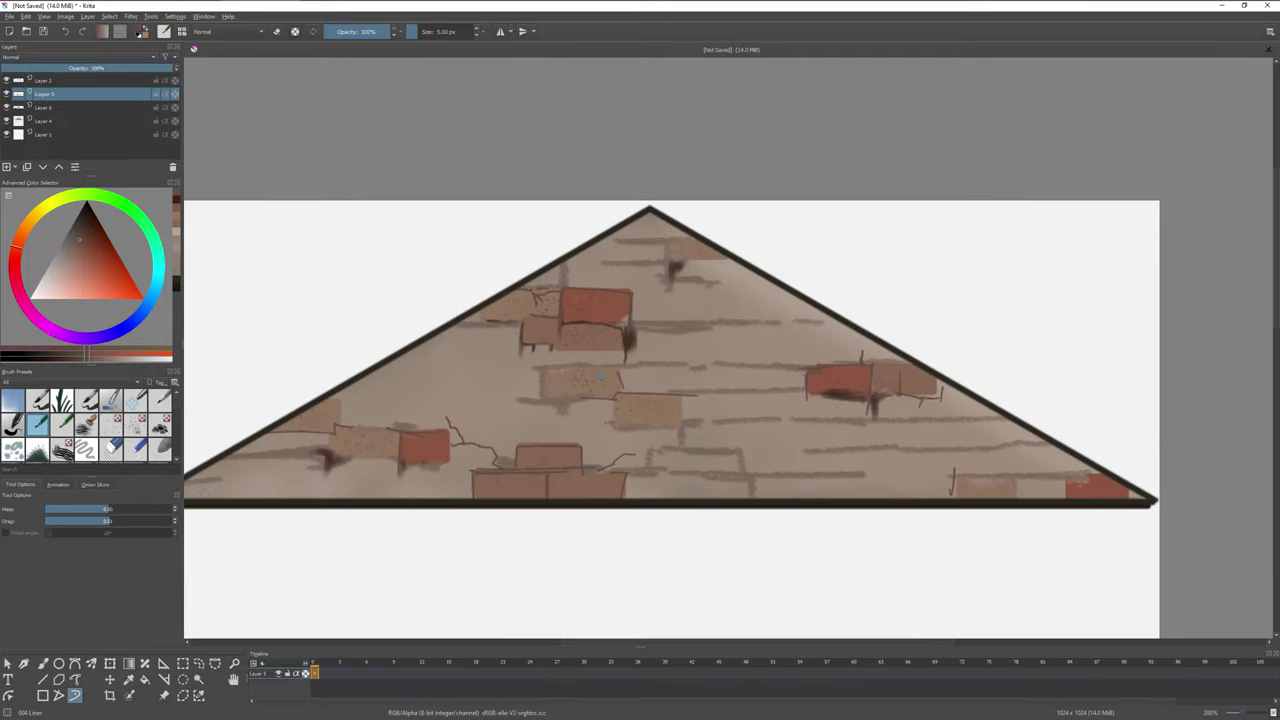
{"action": "scroll", "coordinate": [496, 455], "scroll_direction": "up", "scroll_amount": 1}
{"action": "scroll", "coordinate": [811, 449], "scroll_direction": "down", "scroll_amount": 1}
Hide the white background and the layer below it, then sample the brick's brown-orange colour
{"action": "left_click", "coordinate": [45, 80]}
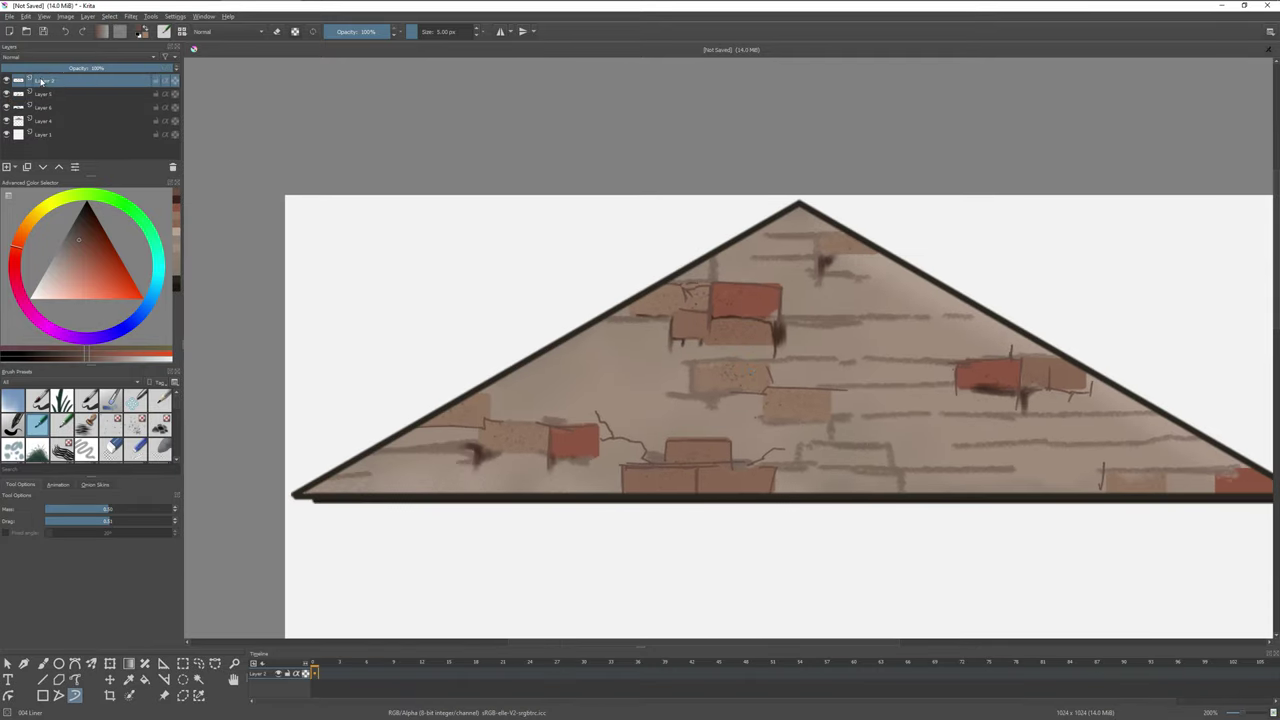
{"action": "left_click", "coordinate": [109, 16]}
{"action": "left_click", "coordinate": [150, 157]}
{"action": "left_click", "coordinate": [7, 135]}
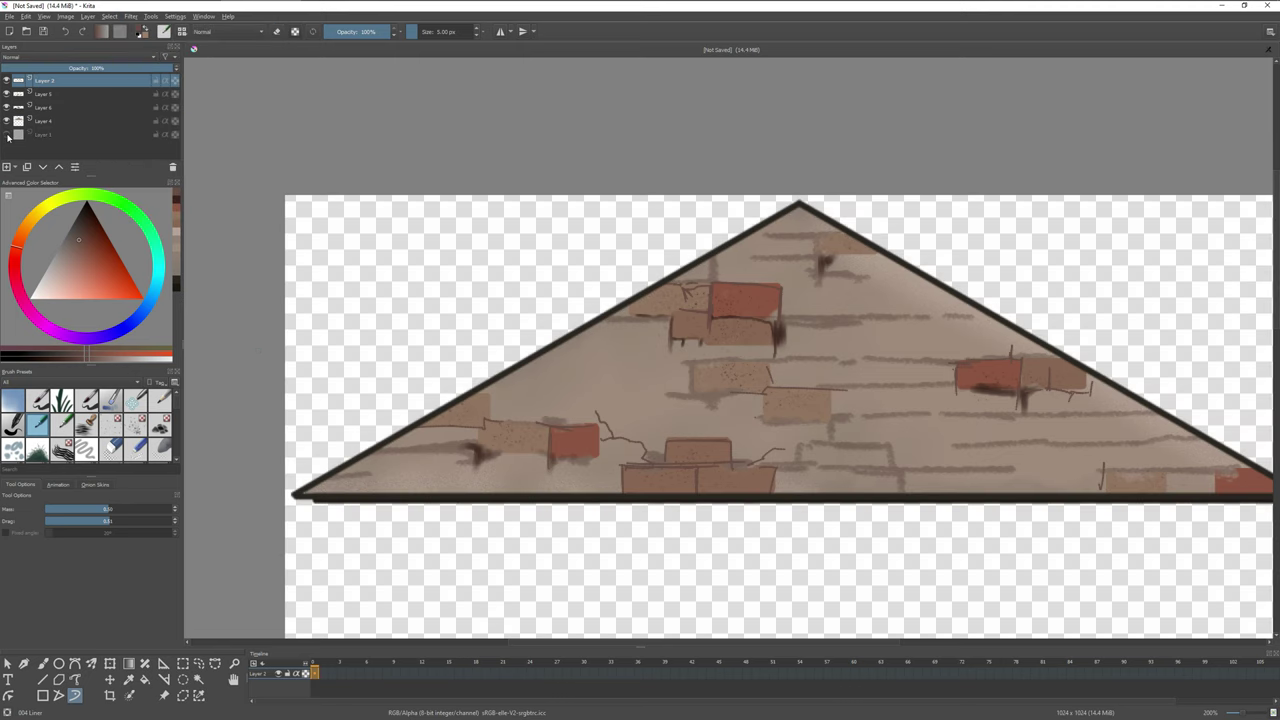
{"action": "left_click", "coordinate": [712, 452], "text": "ctrl"}
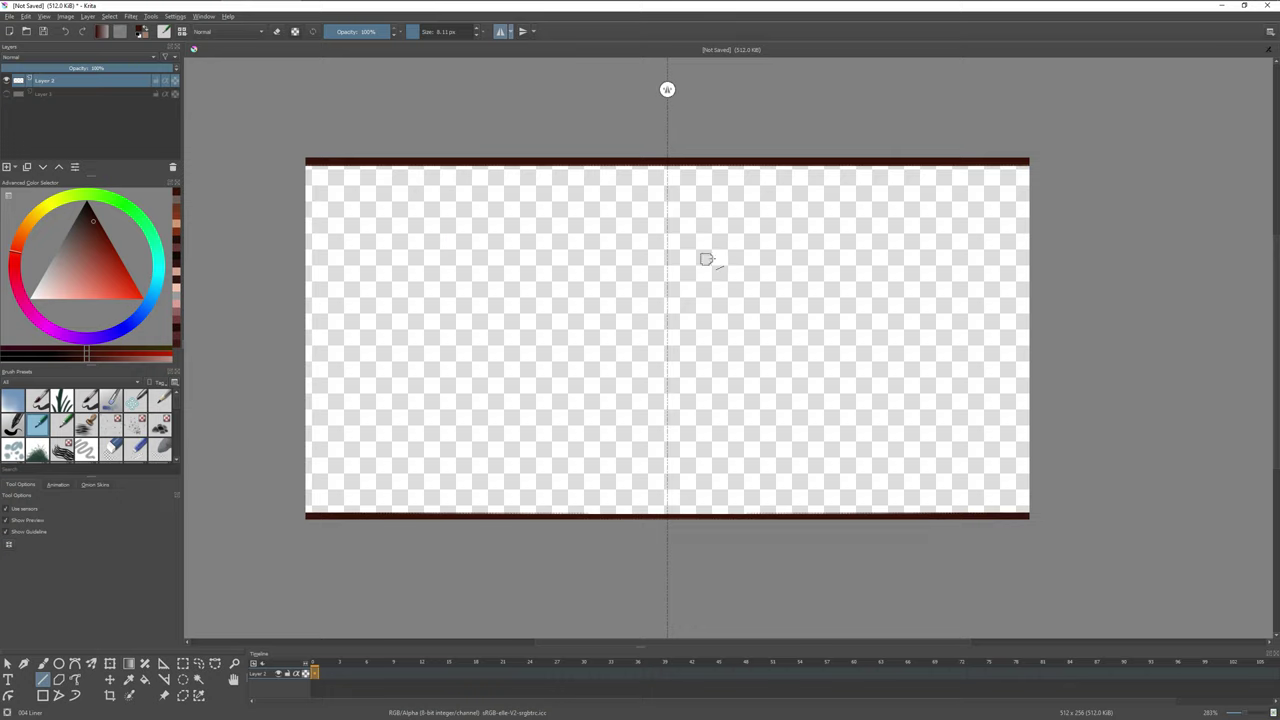
Draw the mirrored pair of vertical posts, previewing the wrap-around tiling
{"action": "left_click_drag", "start_coordinate": [706, 197], "coordinate": [705, 195]}
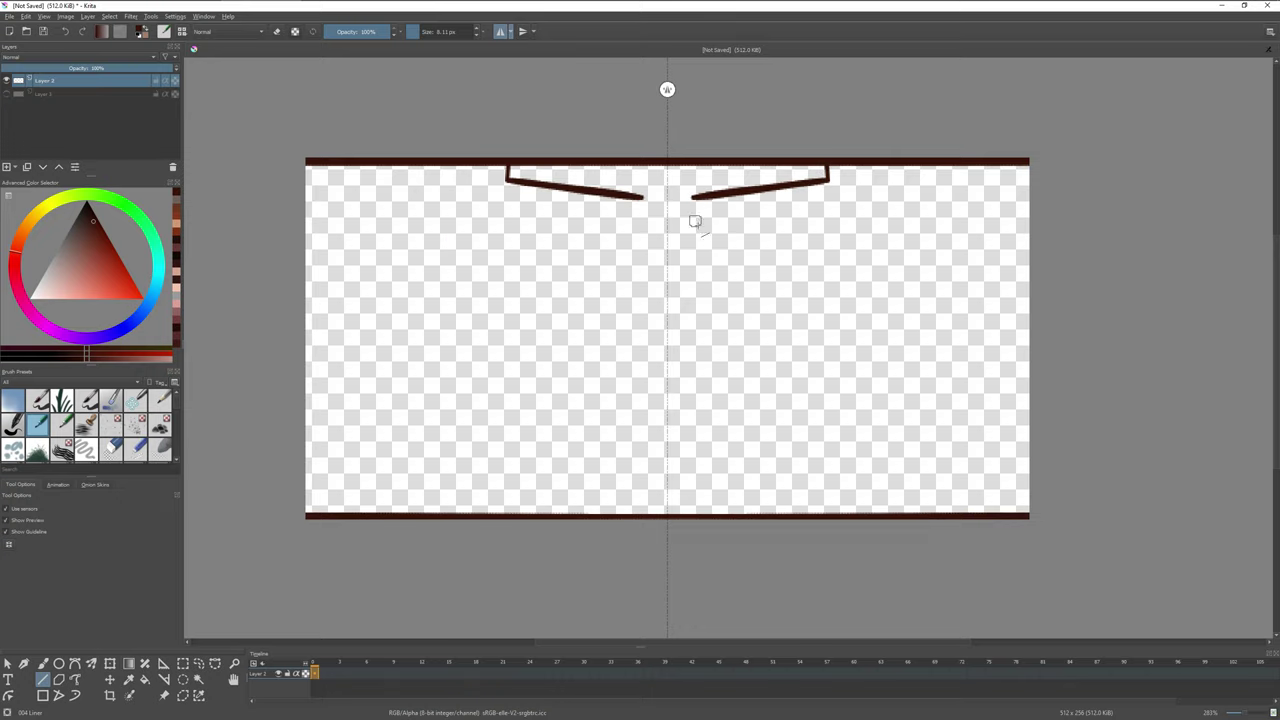
{"action": "left_click_drag", "start_coordinate": [1017, 186], "coordinate": [1017, 186]}
{"action": "key", "text": "ctrl+z"}
{"action": "key", "text": "ctrl+z"}
{"action": "left_click_drag", "start_coordinate": [857, 164], "coordinate": [857, 520]}
{"action": "key", "text": "w"}
{"action": "scroll", "coordinate": [845, 450], "scroll_direction": "down", "scroll_amount": 5}
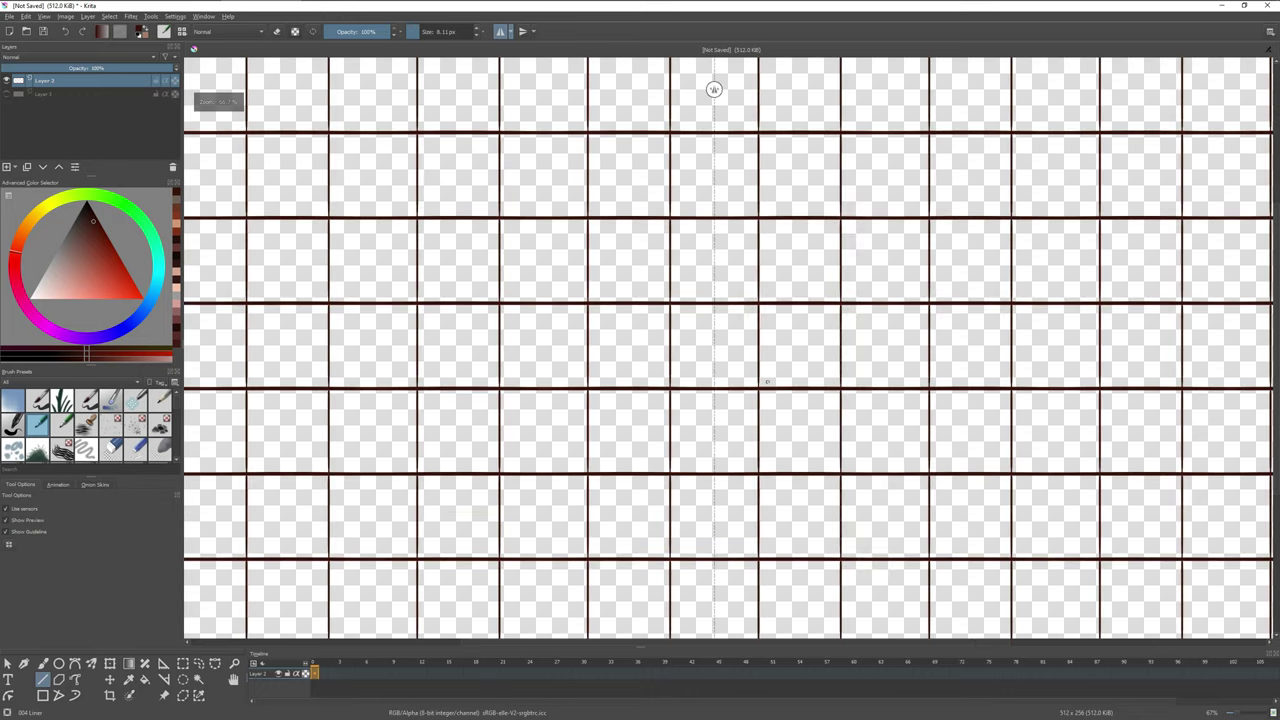
{"action": "scroll", "coordinate": [845, 450], "scroll_direction": "up", "scroll_amount": 3}
{"action": "key", "text": "w"}
{"action": "scroll", "coordinate": [482, 172], "scroll_direction": "up", "scroll_amount": 2}
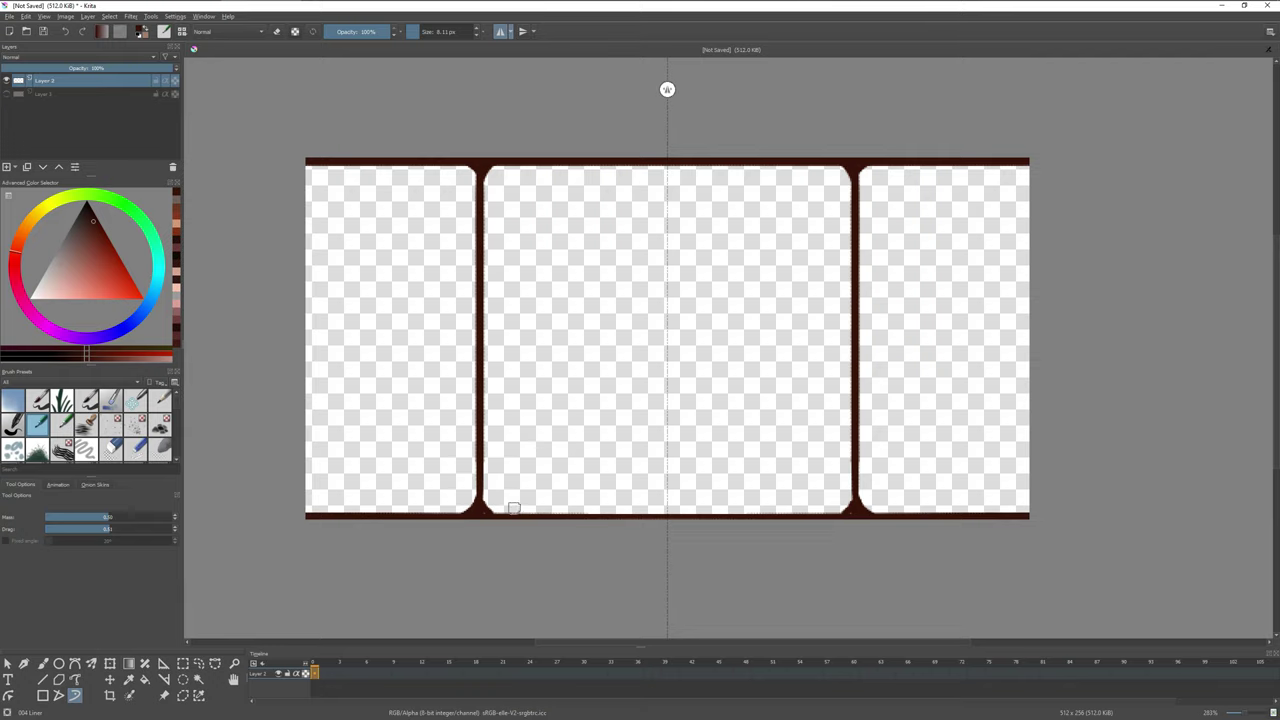
Draw the curved mirrored branches across the top and the central verticals down to the base
{"action": "left_click_drag", "start_coordinate": [505, 196], "coordinate": [508, 231]}
{"action": "key", "text": "ctrl+z"}
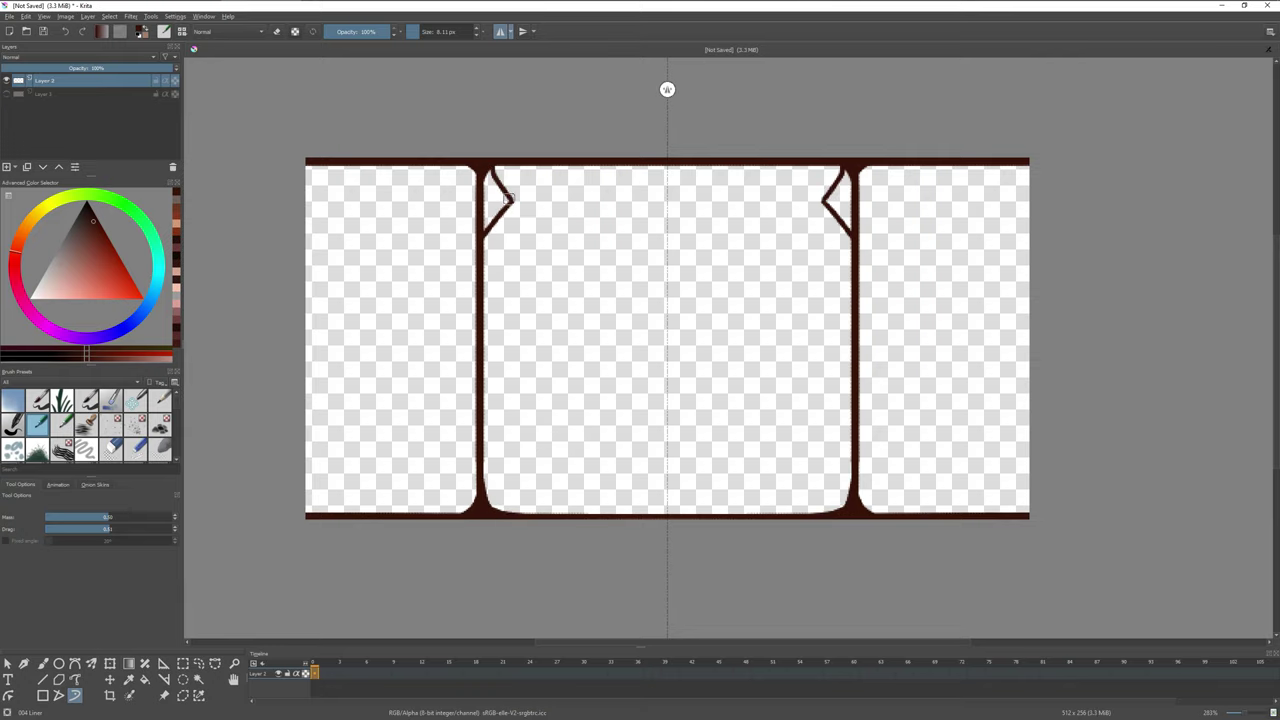
{"action": "left_click_drag", "start_coordinate": [503, 190], "coordinate": [671, 210]}
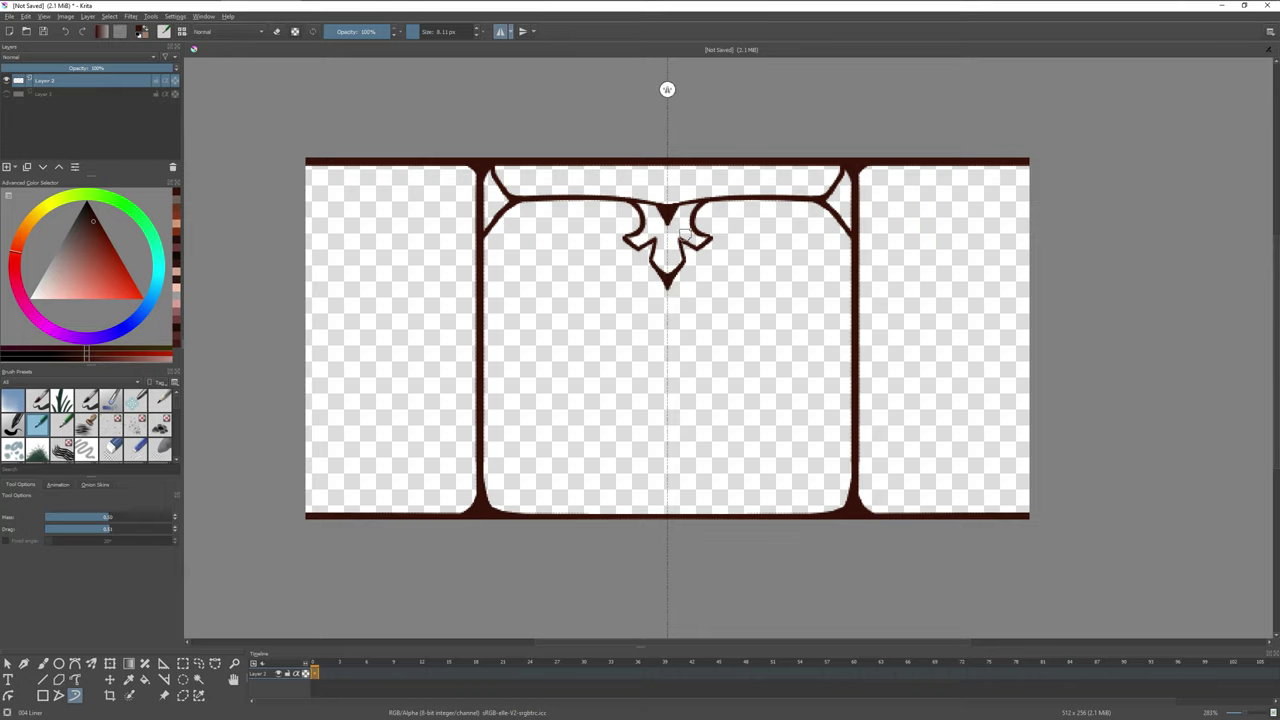
{"action": "left_click_drag", "start_coordinate": [677, 278], "coordinate": [681, 322]}
{"action": "mouse_move", "coordinate": [678, 270]}
{"action": "left_mouse_down"}
{"action": "mouse_move", "coordinate": [683, 494]}
{"action": "mouse_move", "coordinate": [707, 296]}
{"action": "mouse_move", "coordinate": [778, 410]}
{"action": "left_mouse_up"}
{"action": "key", "text": "ctrl+z"}
{"action": "key", "text": "minus"}
{"action": "left_click_drag", "start_coordinate": [712, 323], "coordinate": [717, 430]}
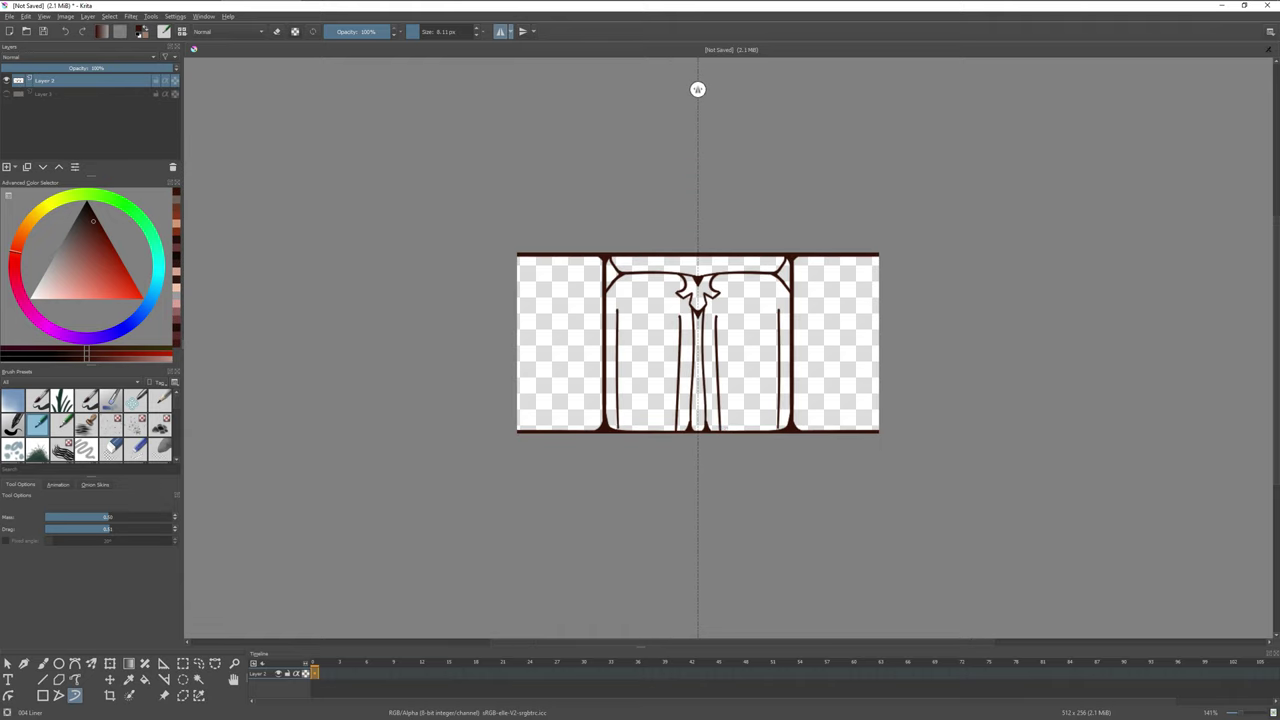
{"action": "key", "text": "plus"}
{"action": "key", "text": "plus"}
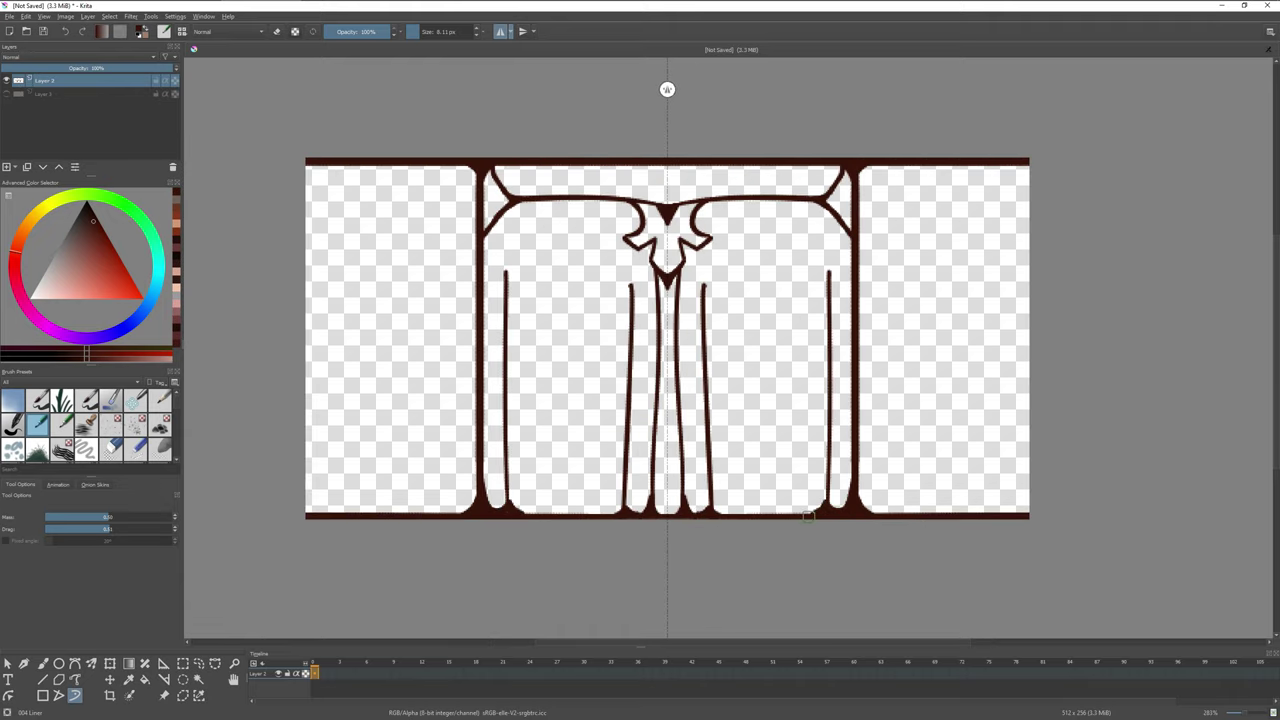
Draw the inner window arch tops and a straight vertical line in the outer panels
{"action": "left_click_drag", "start_coordinate": [720, 243], "coordinate": [828, 268]}
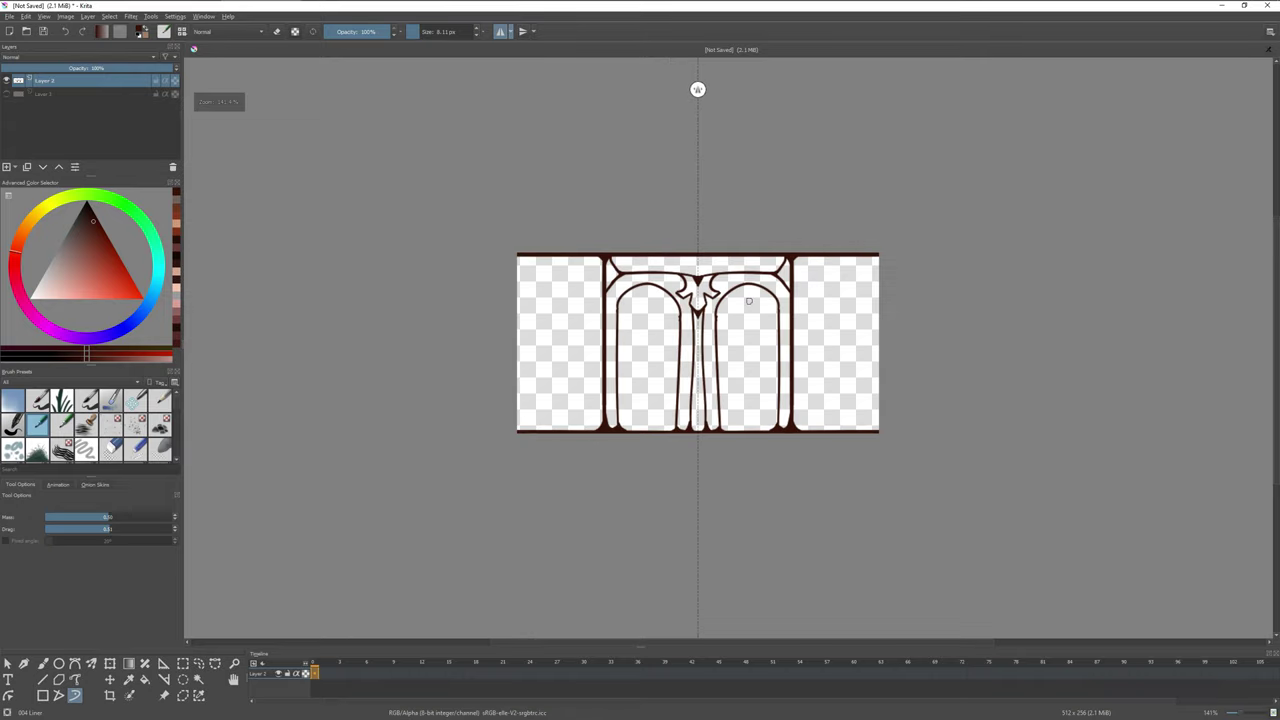
{"action": "key", "text": "minus"}
{"action": "key", "text": "minus"}
{"action": "key", "text": "plus"}
{"action": "key", "text": "plus"}
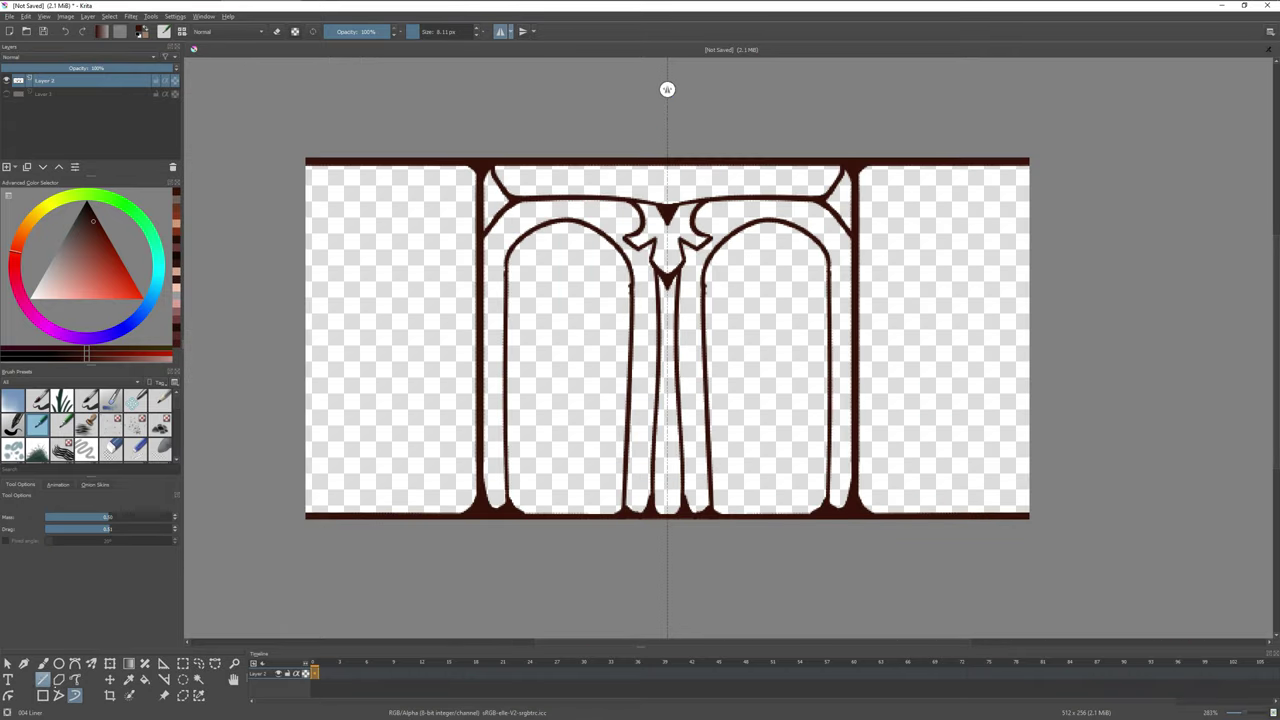
{"action": "key", "text": "v"}
{"action": "left_click_drag", "start_coordinate": [880, 510], "coordinate": [880, 217]}
{"action": "key", "text": "w"}
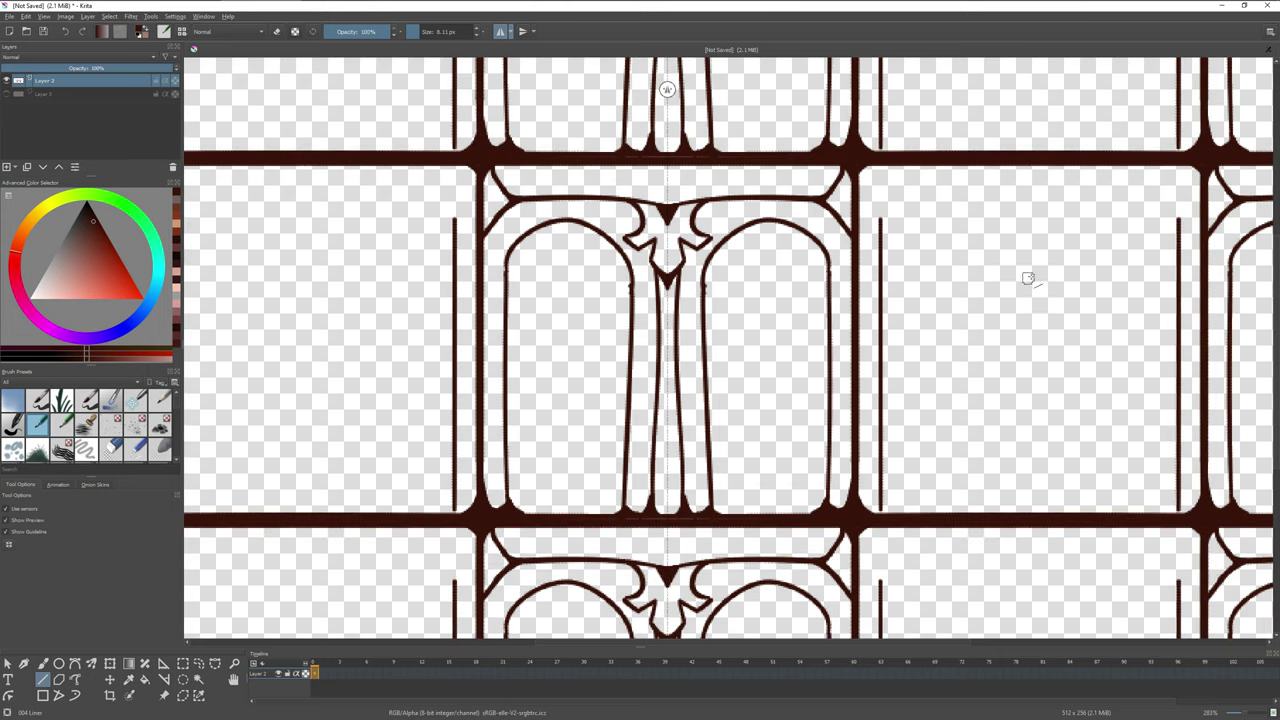
{"action": "left_click_drag", "start_coordinate": [1034, 508], "coordinate": [1017, 519]}
{"action": "key", "text": "w"}
{"action": "key", "text": "v"}
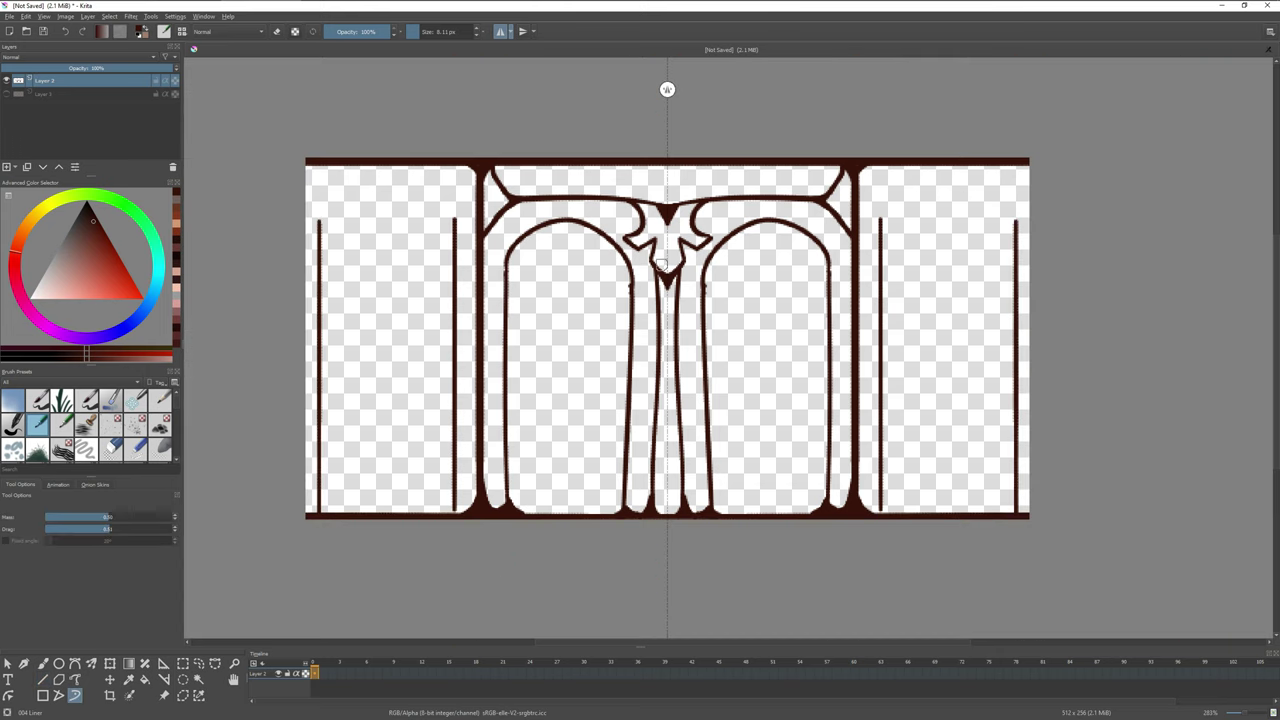
Redraw the outer window arches and check the seamless tiling
{"action": "left_click_drag", "start_coordinate": [881, 218], "coordinate": [1008, 215]}
{"action": "key", "text": "ctrl+z"}
{"action": "left_click_drag", "start_coordinate": [884, 222], "coordinate": [964, 178]}
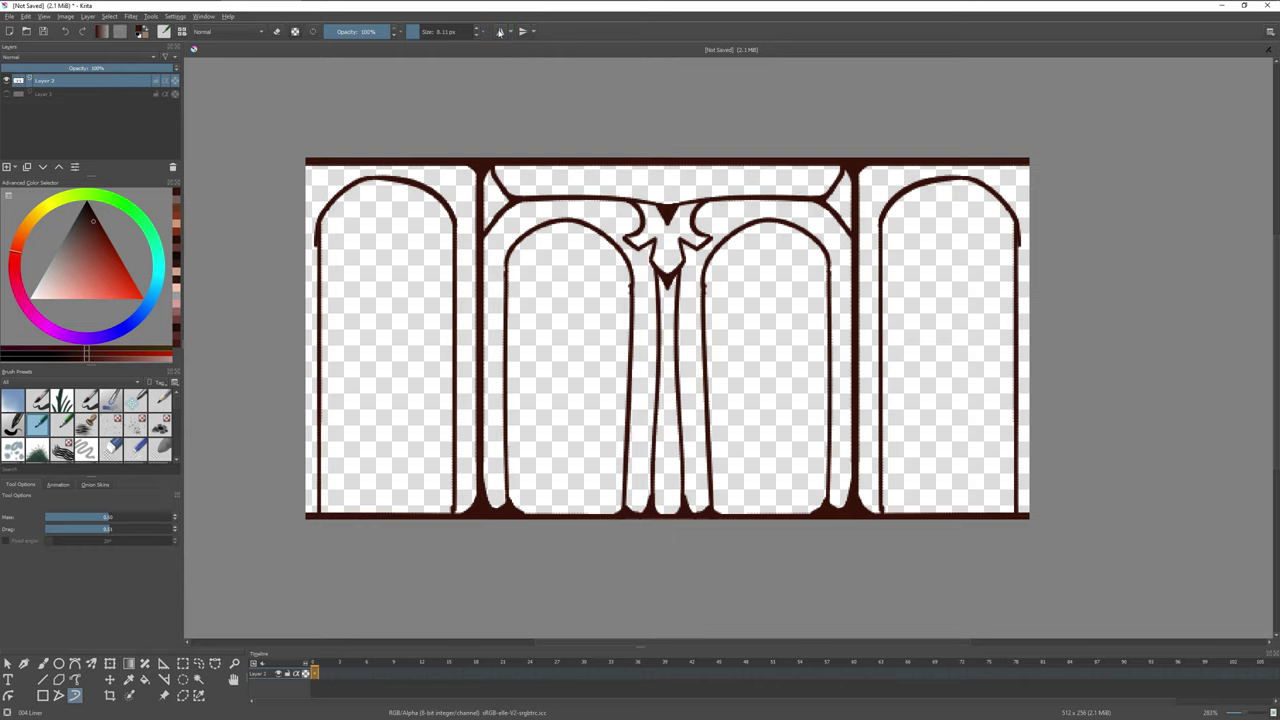
{"action": "key", "text": "w"}
{"action": "key", "text": "w"}
{"action": "key", "text": "minus"}
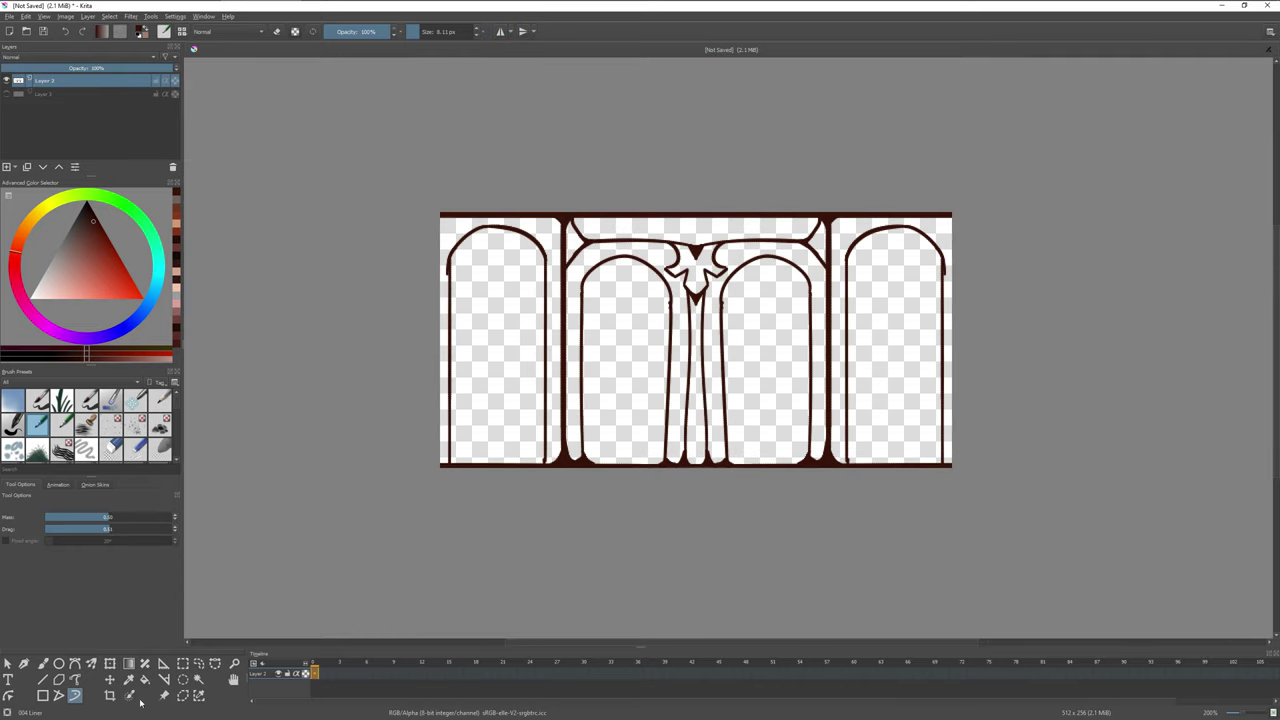
Duplicate the line-art layer
{"action": "scroll", "coordinate": [659, 407], "scroll_direction": "up", "scroll_amount": 1}
{"action": "left_click", "coordinate": [147, 684]}
{"action": "right_click", "coordinate": [58, 80]}
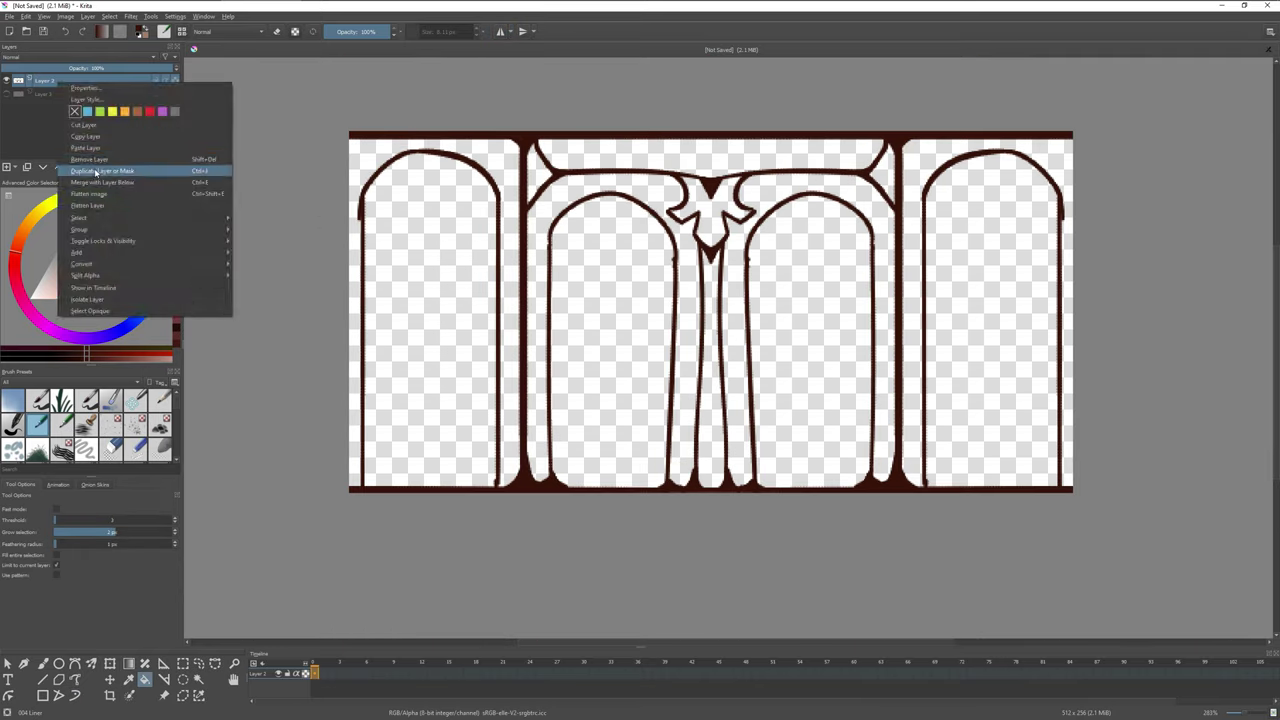
{"action": "left_click", "coordinate": [100, 169]}
Fill the wall, central column, ornament and corner areas red-brown
{"action": "left_click", "coordinate": [510, 165]}
{"action": "key", "text": "ctrl+z"}
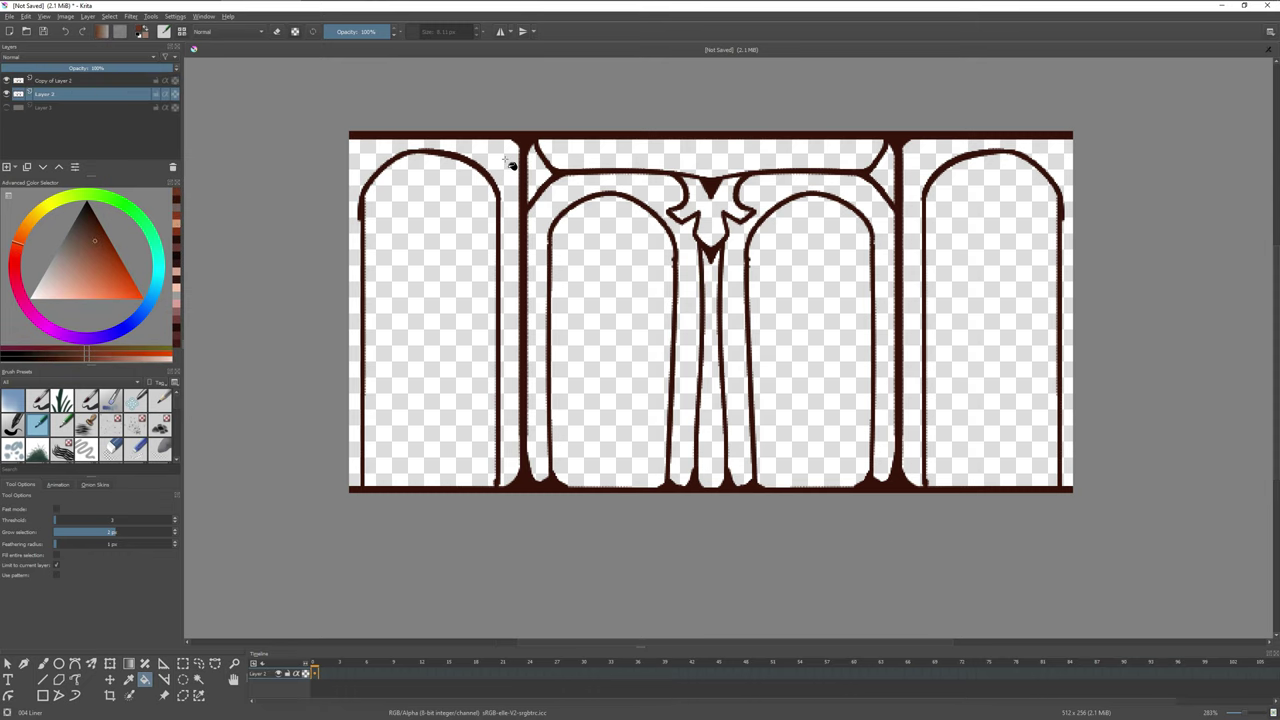
{"action": "left_click", "coordinate": [515, 200]}
{"action": "left_click", "coordinate": [899, 195]}
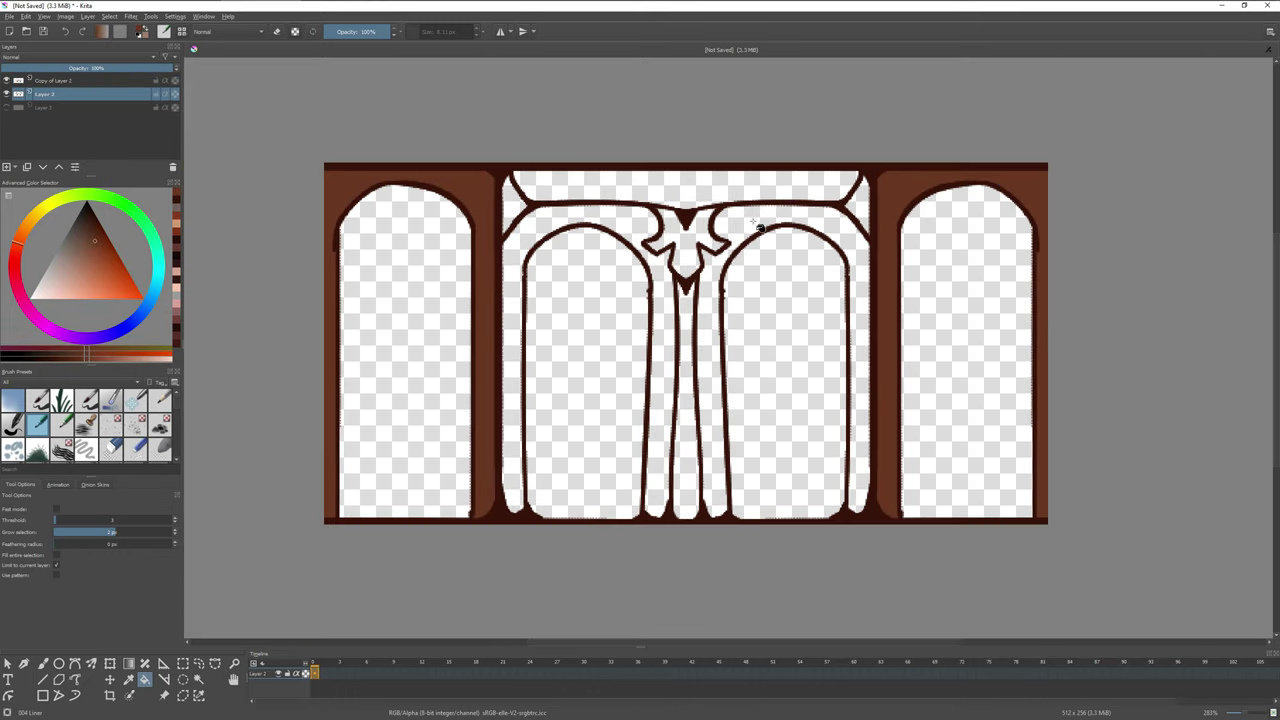
{"action": "scroll", "coordinate": [897, 206], "scroll_direction": "up", "scroll_amount": 1}
{"action": "left_click", "coordinate": [480, 238]}
{"action": "left_click", "coordinate": [805, 234]}
{"action": "left_click", "coordinate": [700, 240]}
{"action": "left_click", "coordinate": [914, 206]}
{"action": "left_click", "coordinate": [425, 200]}
{"action": "scroll", "coordinate": [607, 275], "scroll_direction": "down", "scroll_amount": 1}
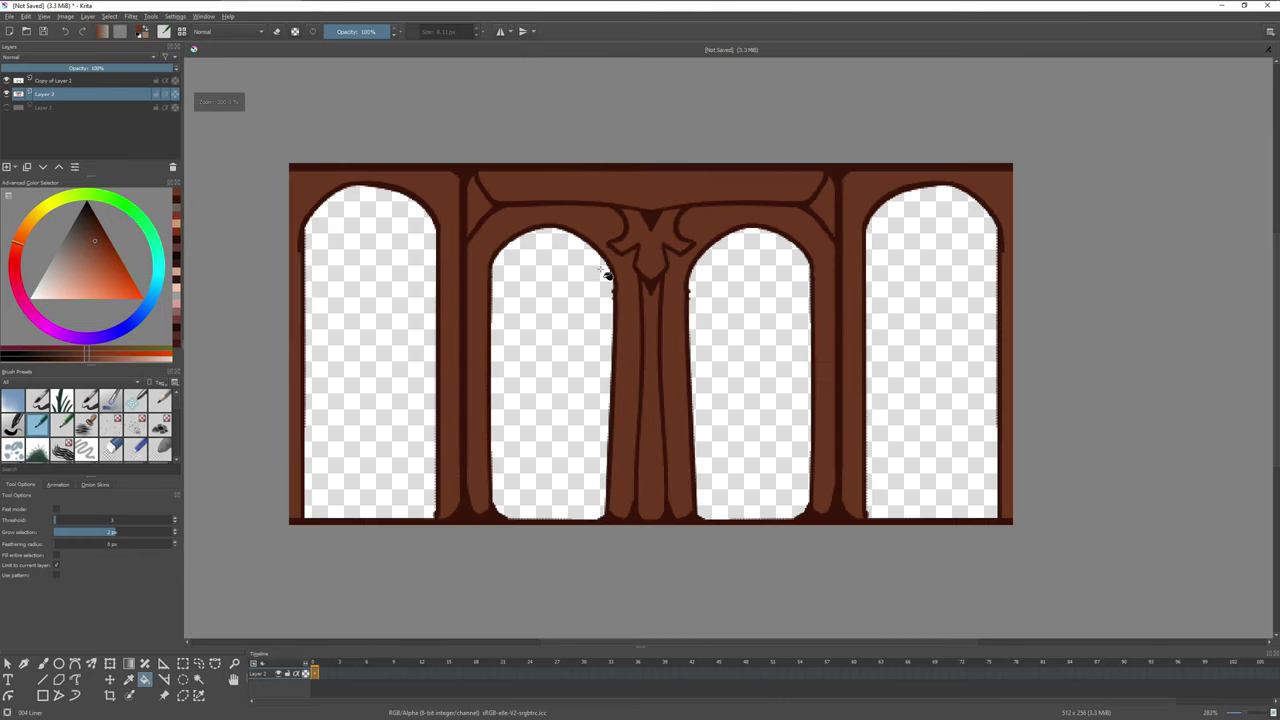
Fill all four arch windows darker brown
{"action": "left_click", "coordinate": [327, 292]}
{"action": "left_click", "coordinate": [550, 328]}
{"action": "left_click", "coordinate": [765, 362]}
{"action": "left_click", "coordinate": [872, 350]}
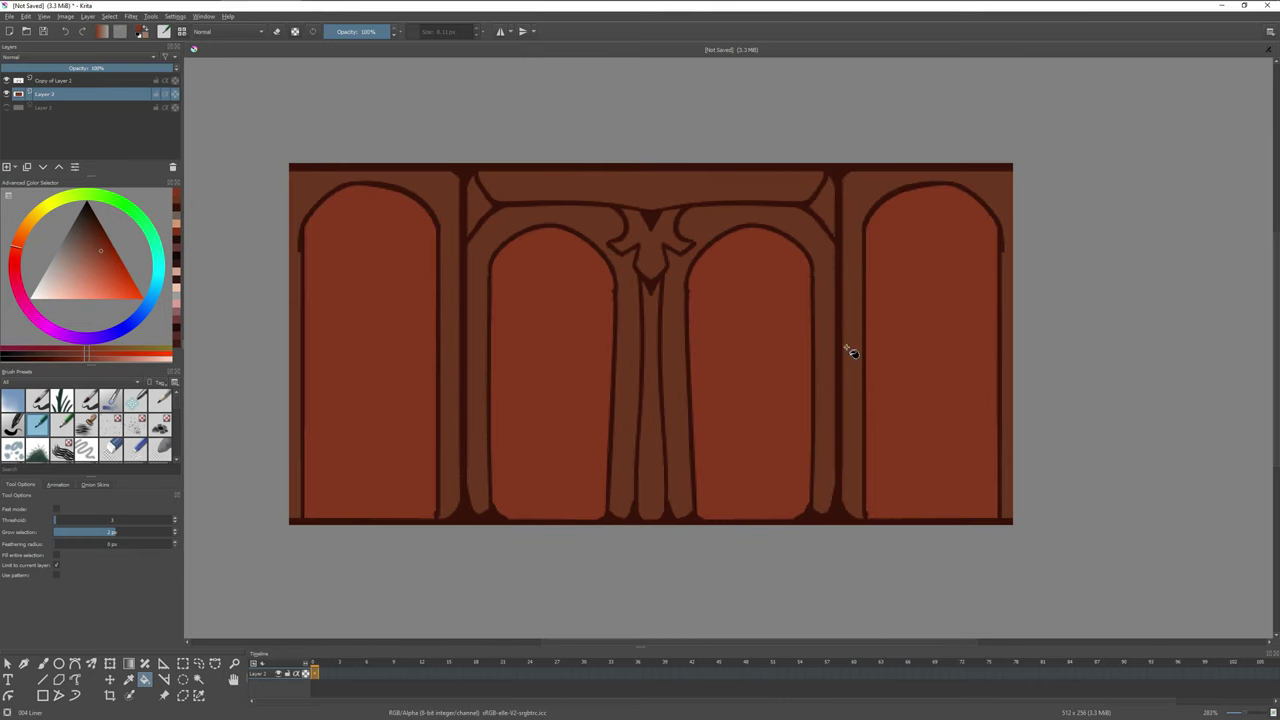
{"action": "key", "text": "ctrl+z"}
{"action": "key", "text": "ctrl+z"}
{"action": "key", "text": "ctrl+z"}
{"action": "key", "text": "ctrl+z"}
{"action": "key", "text": "ctrl+z"}
{"action": "key", "text": "ctrl+z"}
{"action": "key", "text": "ctrl+shift+z"}
{"action": "key", "text": "ctrl+shift+z"}
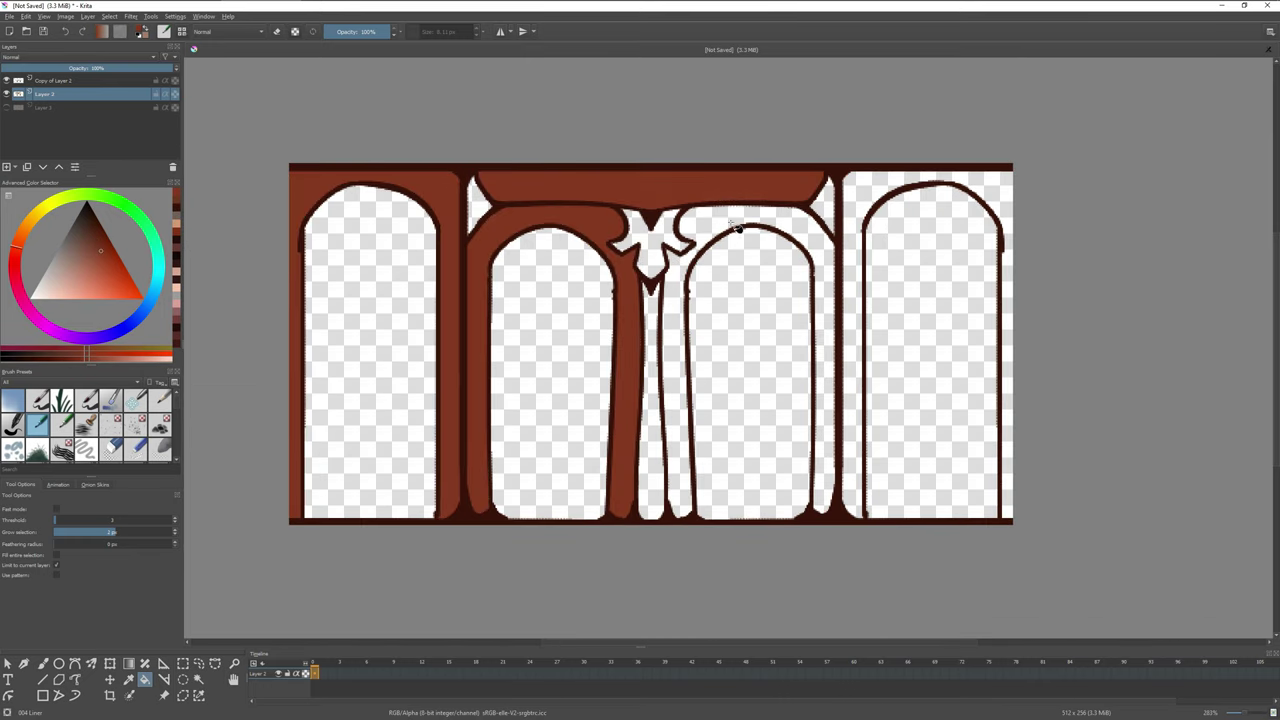
{"action": "key", "text": "ctrl+shift+z"}
{"action": "key", "text": "ctrl+shift+z"}
{"action": "key", "text": "ctrl+shift+z"}
{"action": "key", "text": "ctrl+shift+z"}
{"action": "key", "text": "ctrl+shift+z"}
{"action": "key", "text": "ctrl+shift+z"}
{"action": "key", "text": "ctrl+shift+z"}
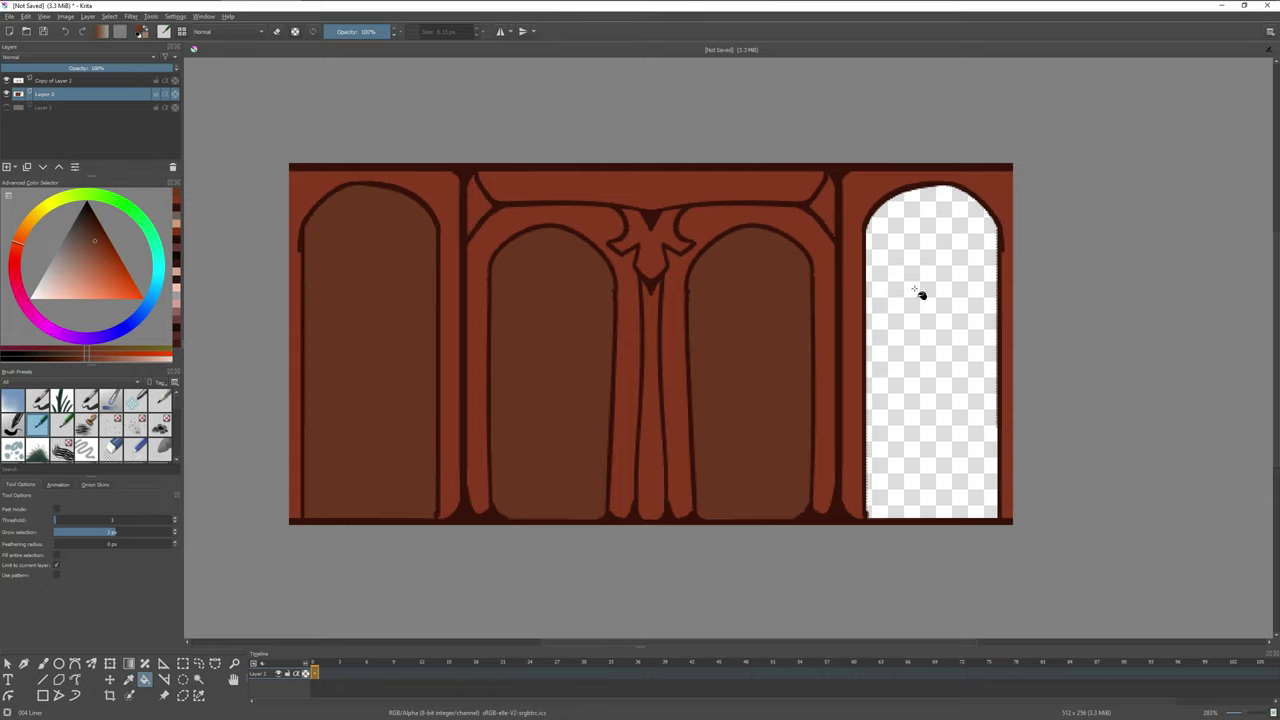
{"action": "key", "text": "ctrl+shift+z"}
{"action": "key", "text": "d"}
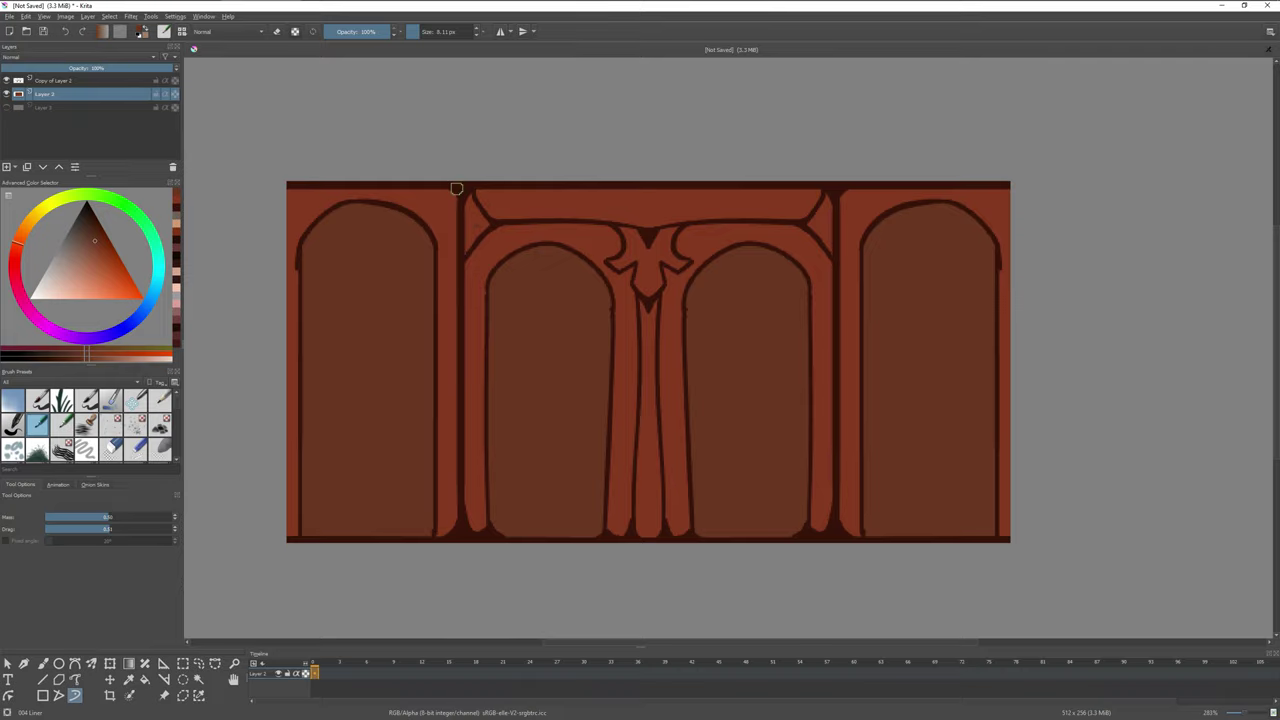
On the copied layer, airbrush peach highlights along the top edge, arches and pillars
{"action": "left_click", "coordinate": [50, 80]}
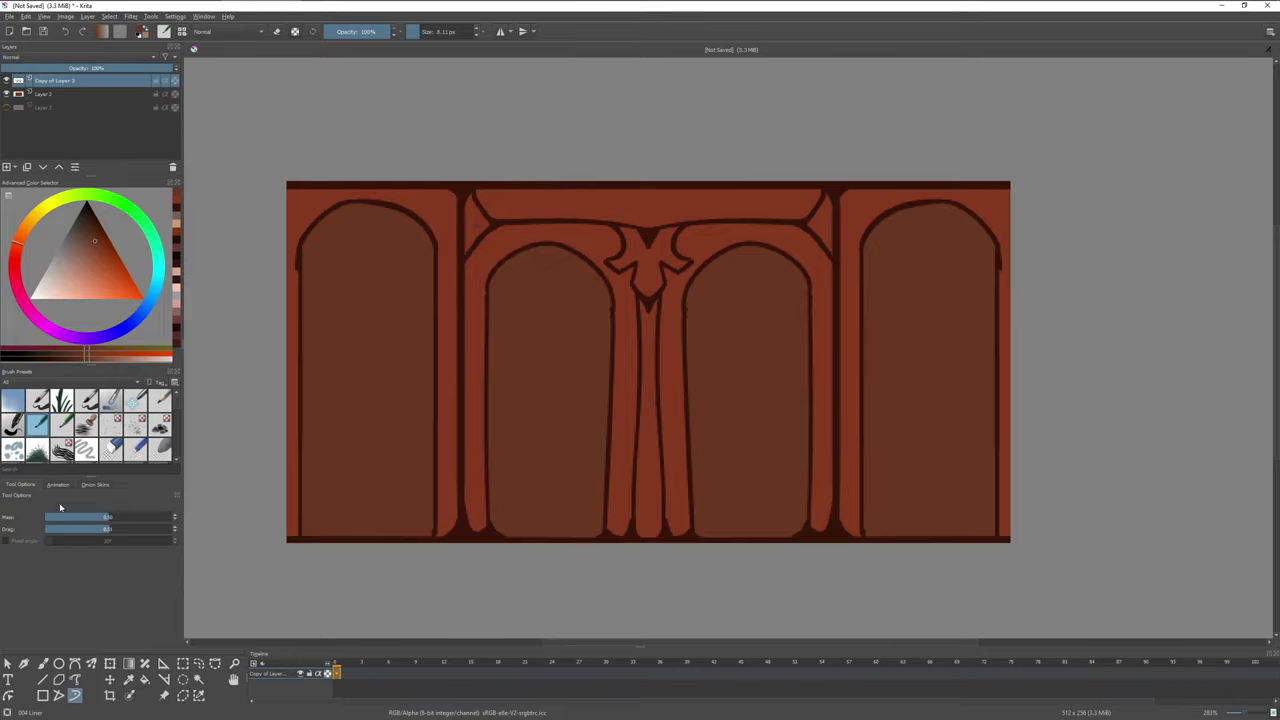
{"action": "left_click", "coordinate": [12, 448]}
{"action": "left_click_drag", "start_coordinate": [530, 198], "coordinate": [210, 215]}
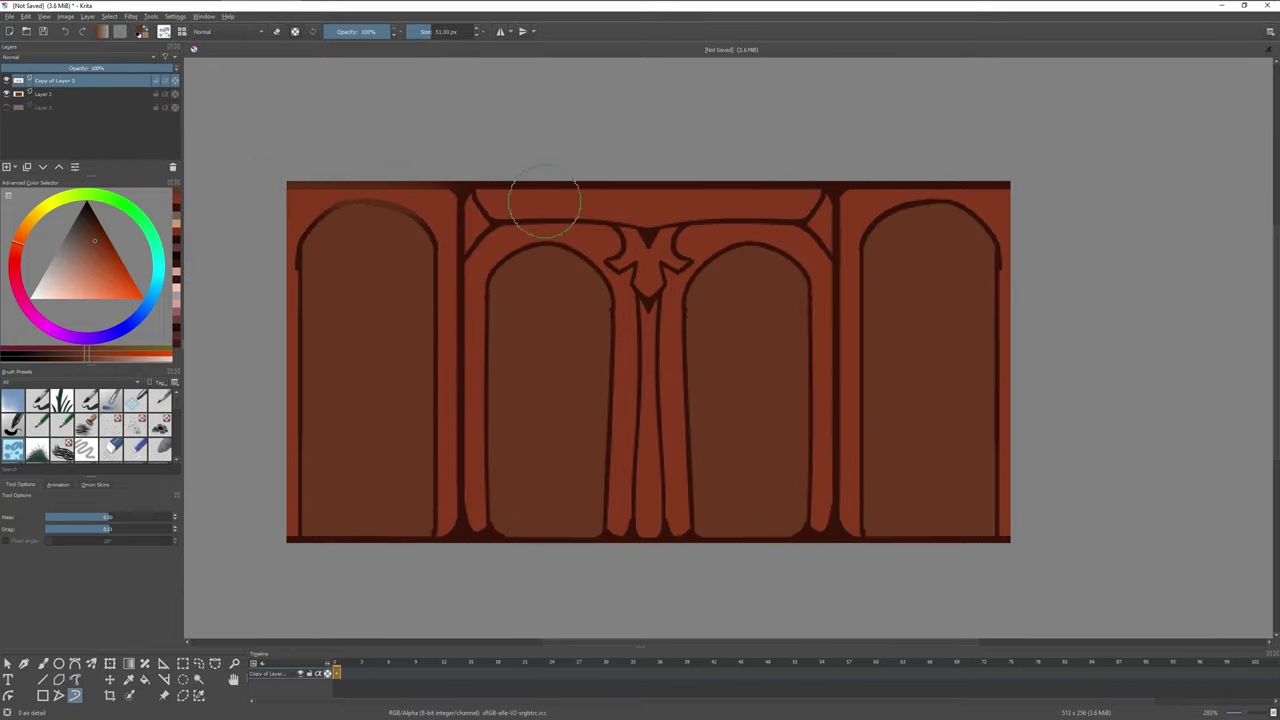
{"action": "key", "text": "l"}
{"action": "left_click_drag", "start_coordinate": [320, 230], "coordinate": [560, 185]}
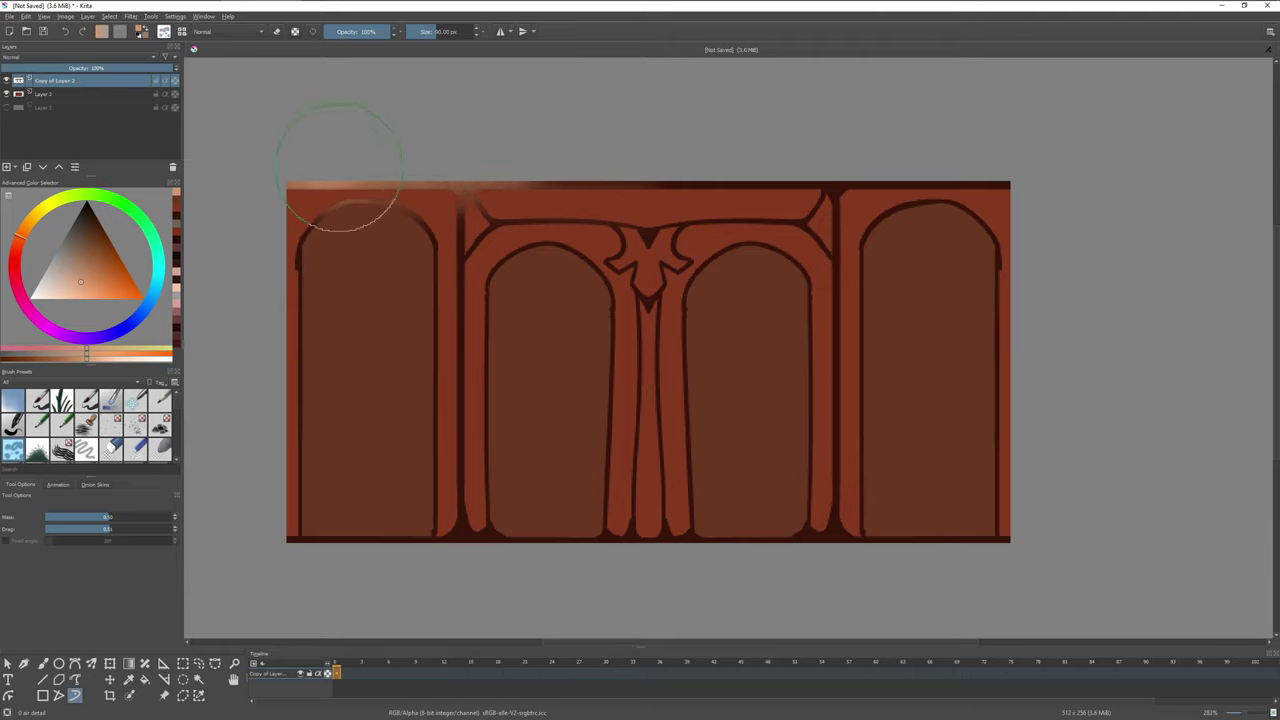
{"action": "left_click_drag", "start_coordinate": [300, 185], "coordinate": [740, 185]}
{"action": "left_click_drag", "start_coordinate": [460, 190], "coordinate": [429, 514]}
{"action": "left_click_drag", "start_coordinate": [620, 190], "coordinate": [615, 530]}
{"action": "left_click_drag", "start_coordinate": [808, 530], "coordinate": [714, 271]}
{"action": "key", "text": "w"}
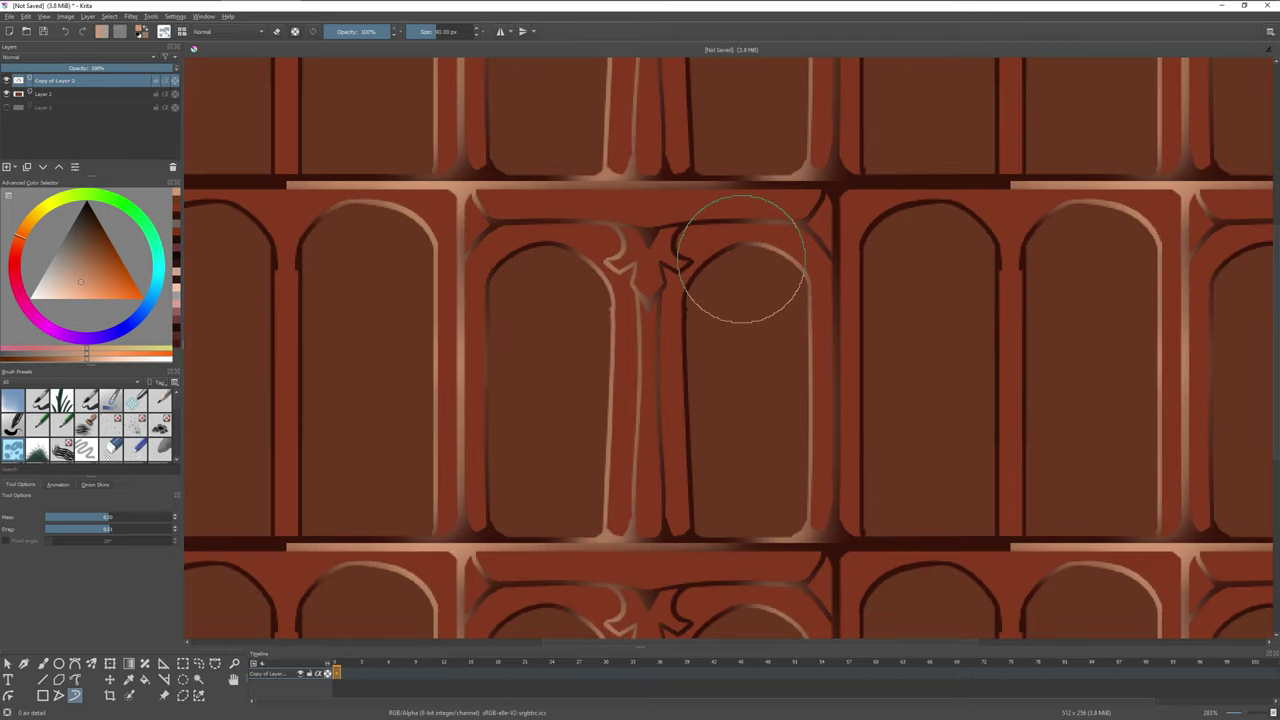
{"action": "key", "text": "w"}
Shade the central pillars and ornament dark brown, and lighten the right arch and top band
{"action": "left_click", "coordinate": [580, 320], "text": "ctrl"}
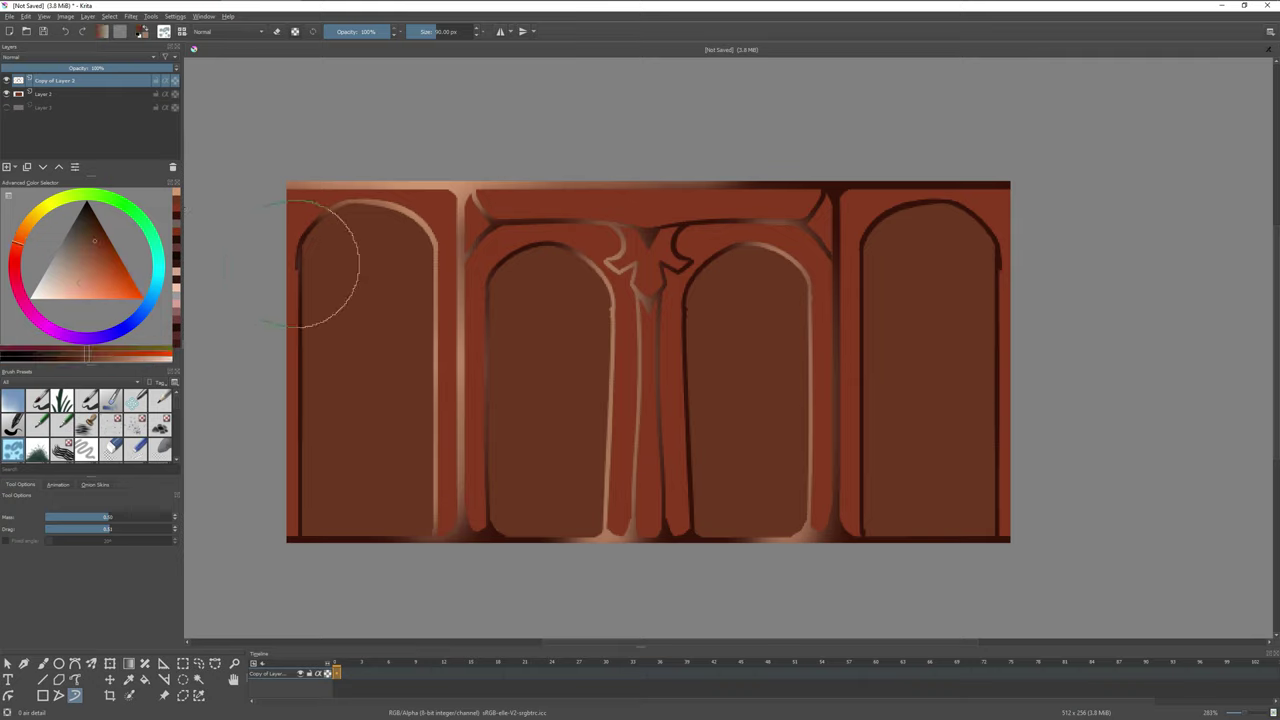
{"action": "left_click_drag", "start_coordinate": [436, 290], "coordinate": [436, 500]}
{"action": "left_click_drag", "start_coordinate": [480, 265], "coordinate": [470, 540]}
{"action": "left_click_drag", "start_coordinate": [640, 225], "coordinate": [630, 540]}
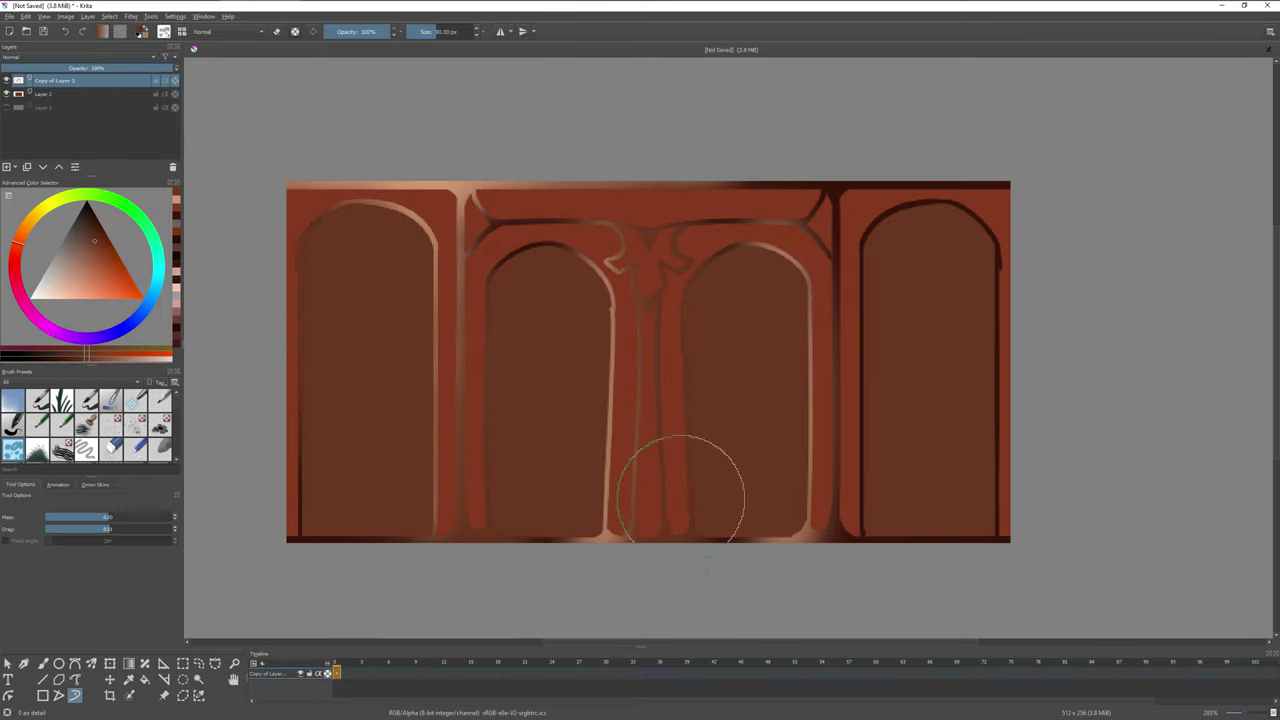
{"action": "left_click_drag", "start_coordinate": [690, 265], "coordinate": [680, 540]}
{"action": "left_click_drag", "start_coordinate": [845, 530], "coordinate": [877, 249]}
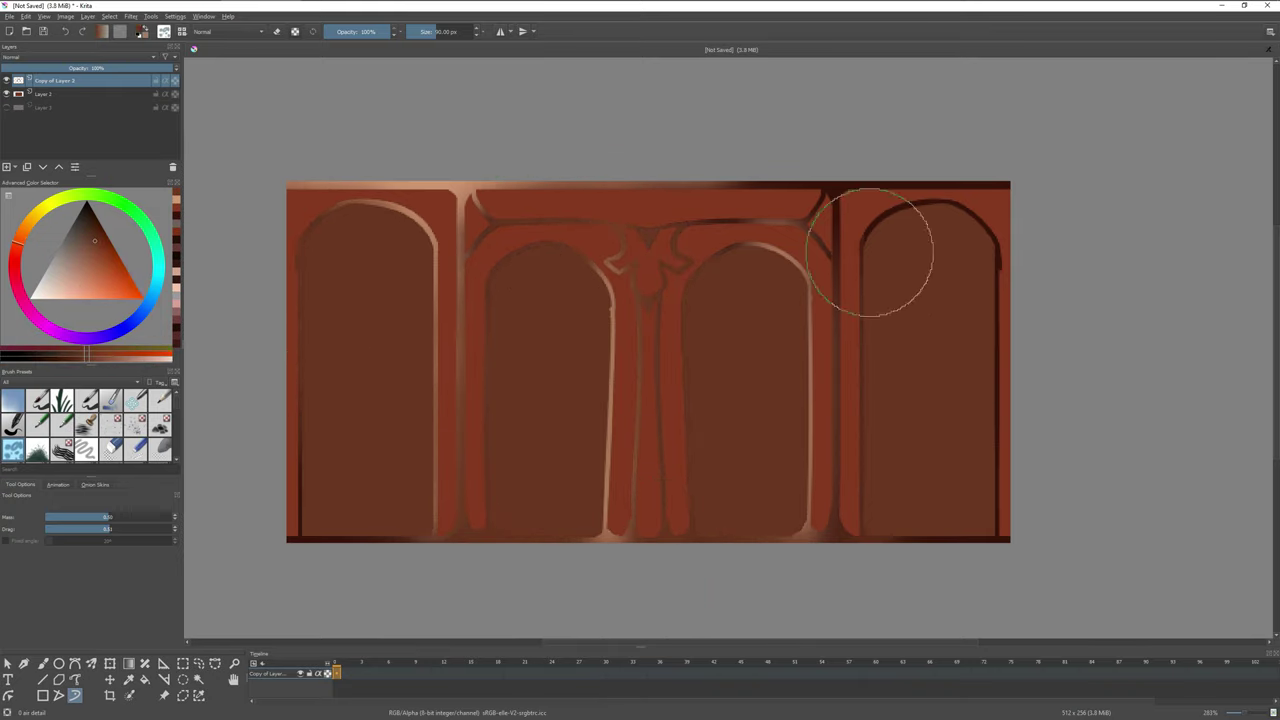
{"action": "left_click_drag", "start_coordinate": [600, 195], "coordinate": [1005, 195]}
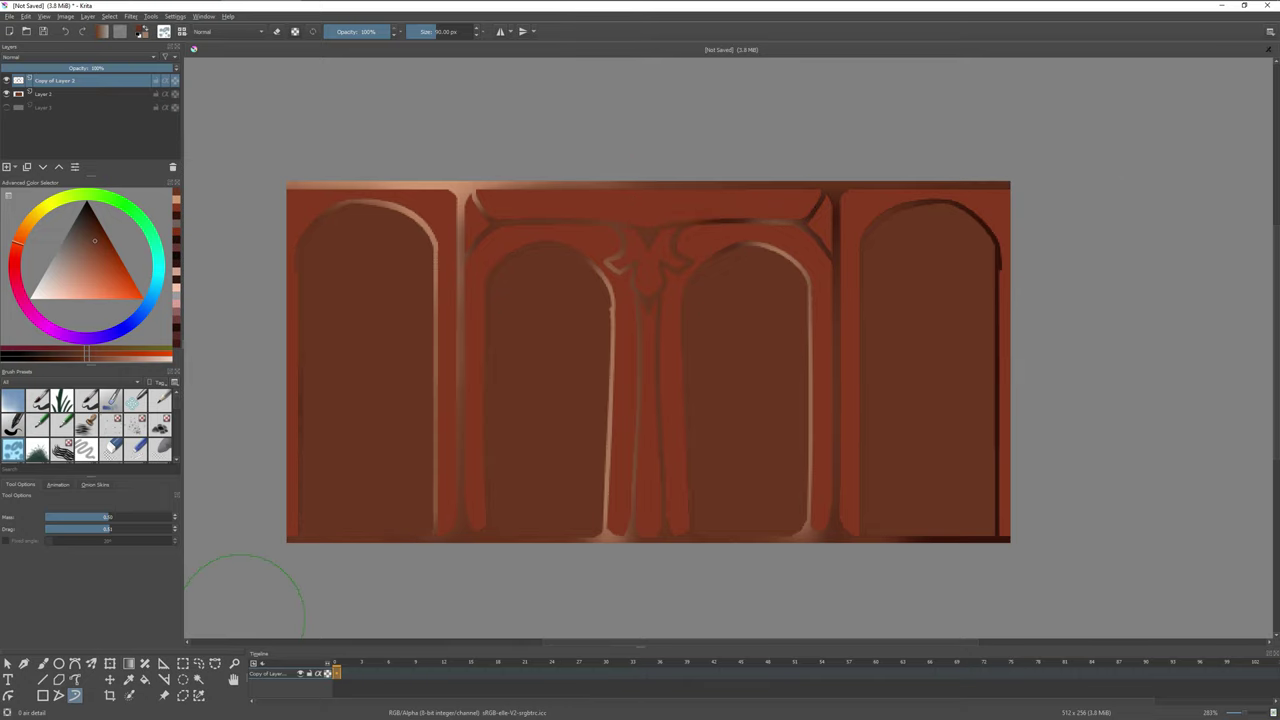
Shade the left arch edge, brighten the top band, and add saturated red along pillar bottoms
{"action": "left_click", "coordinate": [400, 462], "text": "ctrl"}
{"action": "mouse_move", "coordinate": [400, 462]}
{"action": "left_mouse_down"}
{"action": "mouse_move", "coordinate": [329, 400]}
{"action": "mouse_move", "coordinate": [328, 490]}
{"action": "left_mouse_up"}
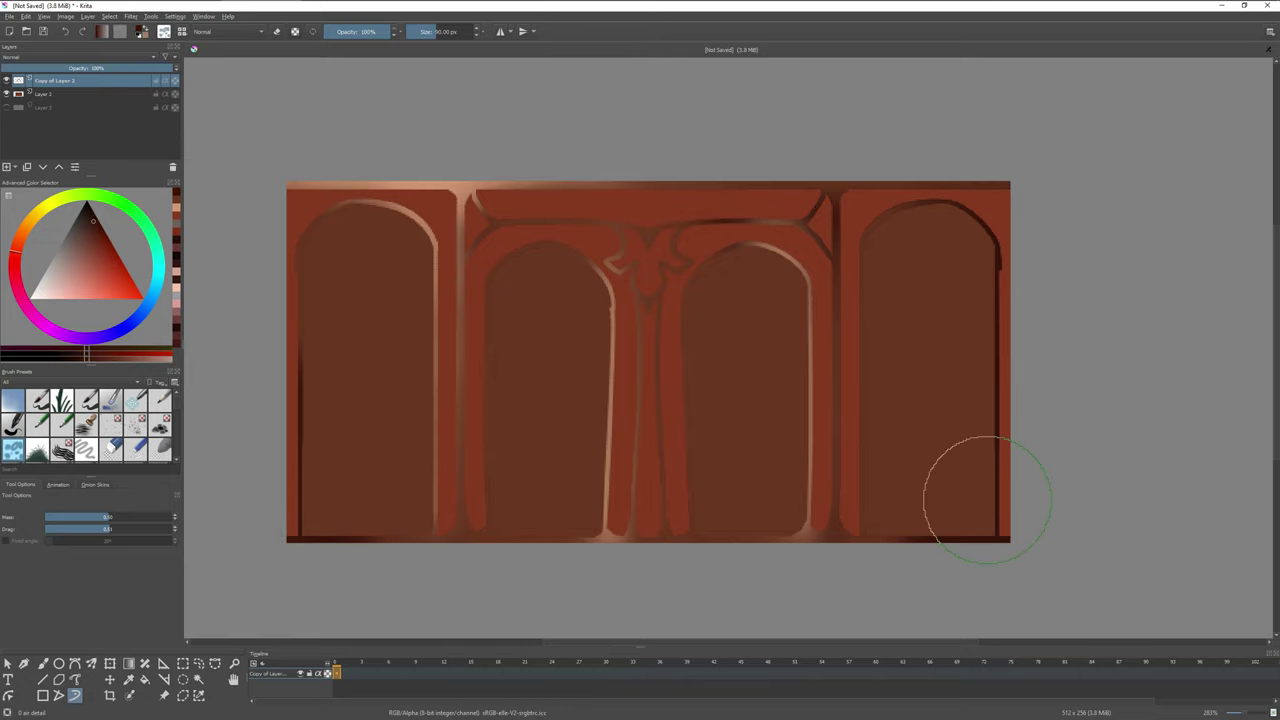
{"action": "key", "text": "w"}
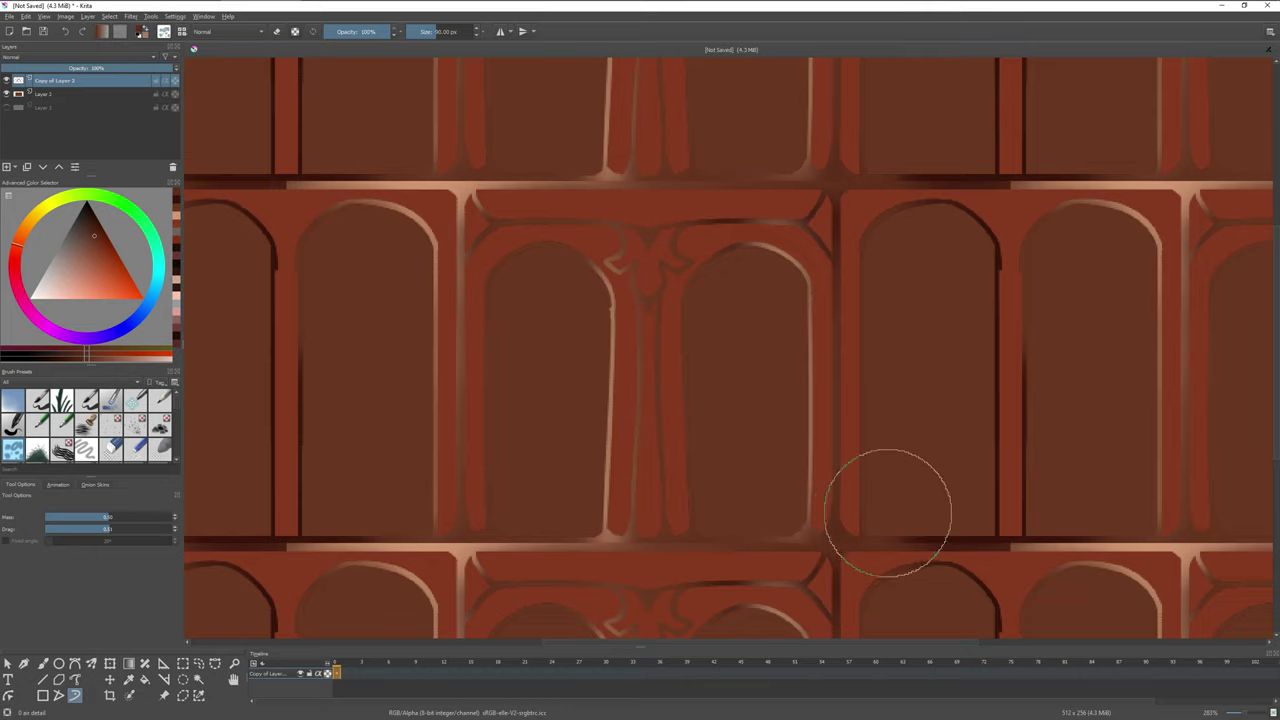
{"action": "key", "text": "w"}
{"action": "left_click", "coordinate": [320, 185], "text": "ctrl"}
{"action": "left_click_drag", "start_coordinate": [320, 185], "coordinate": [647, 207]}
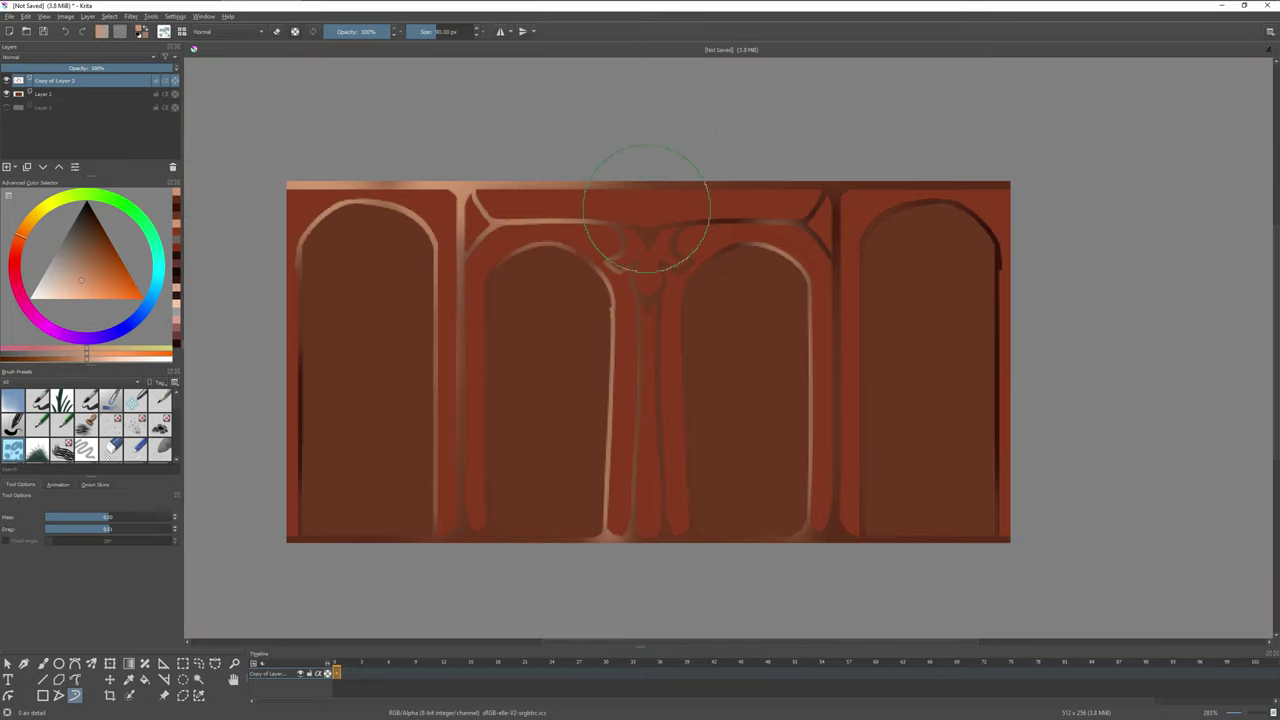
{"action": "left_click", "coordinate": [608, 229], "text": "ctrl"}
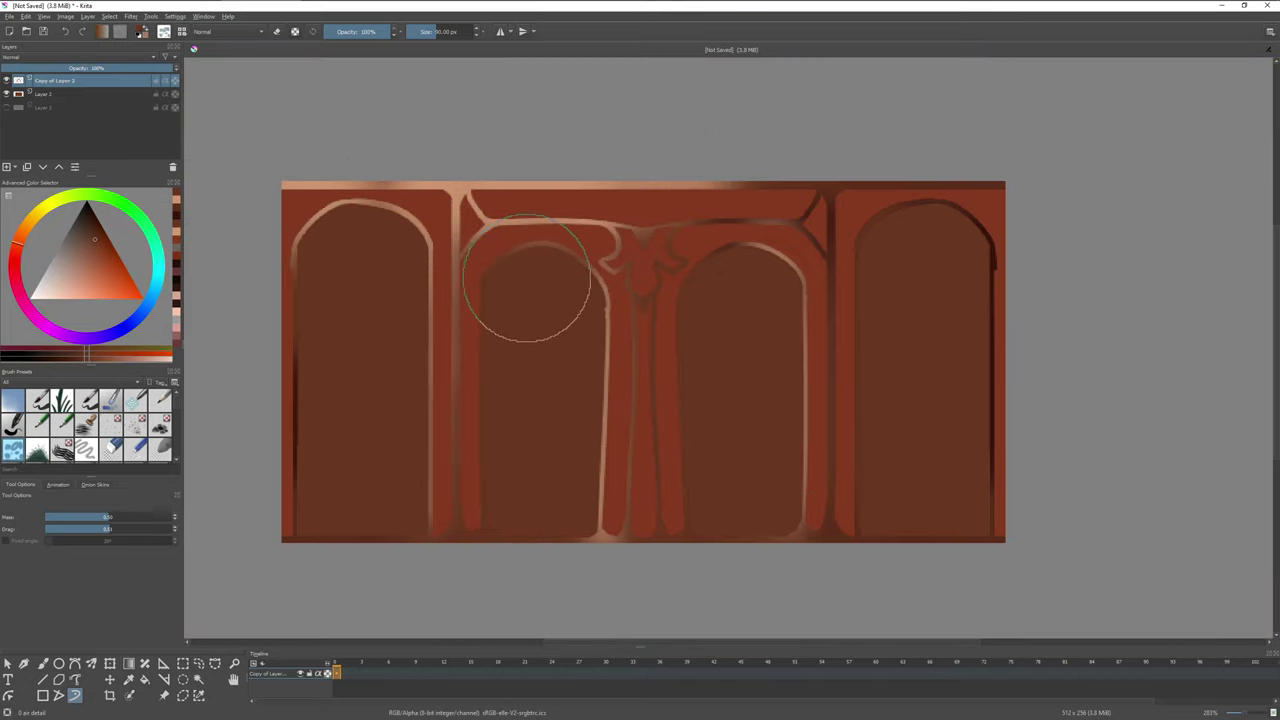
{"action": "left_click", "coordinate": [359, 530], "text": "ctrl"}
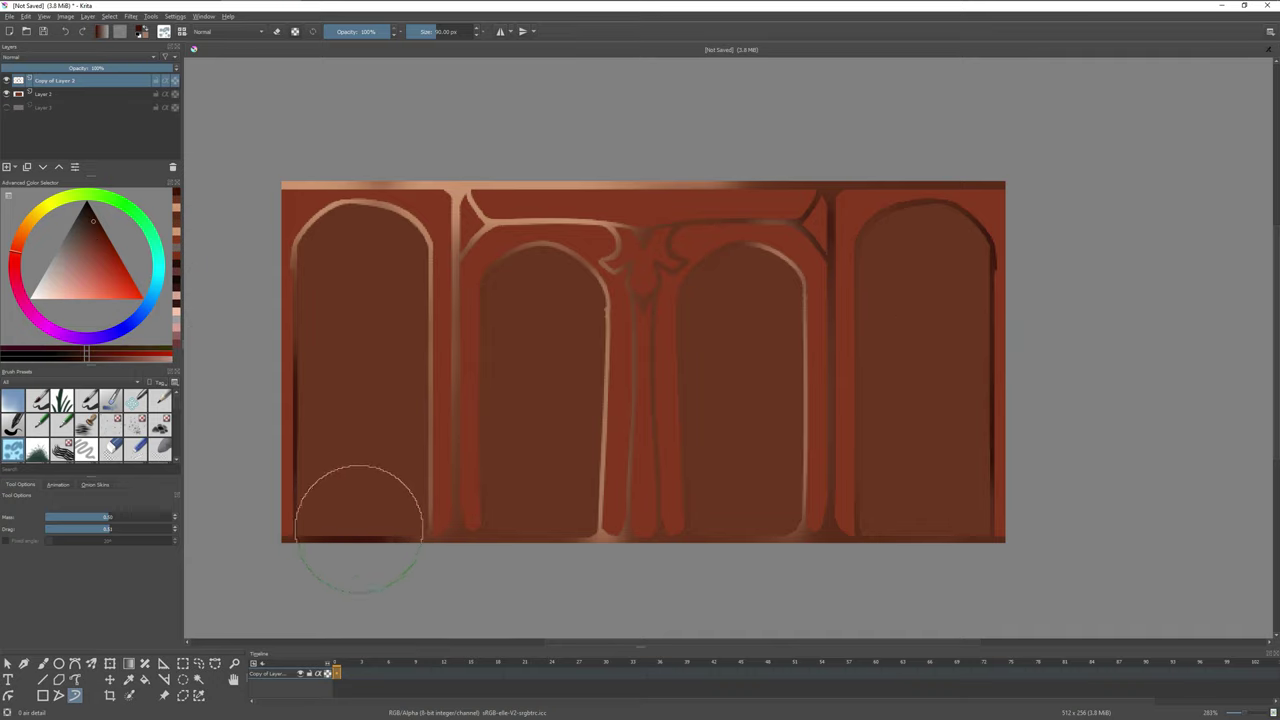
{"action": "mouse_move", "coordinate": [359, 530]}
{"action": "left_mouse_down"}
{"action": "mouse_move", "coordinate": [337, 337]}
{"action": "mouse_move", "coordinate": [491, 463]}
{"action": "mouse_move", "coordinate": [680, 409]}
{"action": "mouse_move", "coordinate": [897, 532]}
{"action": "left_mouse_up"}
Cover the peach band along the top in dark red and recheck the tiled seams
{"action": "left_click", "coordinate": [326, 196], "text": "ctrl"}
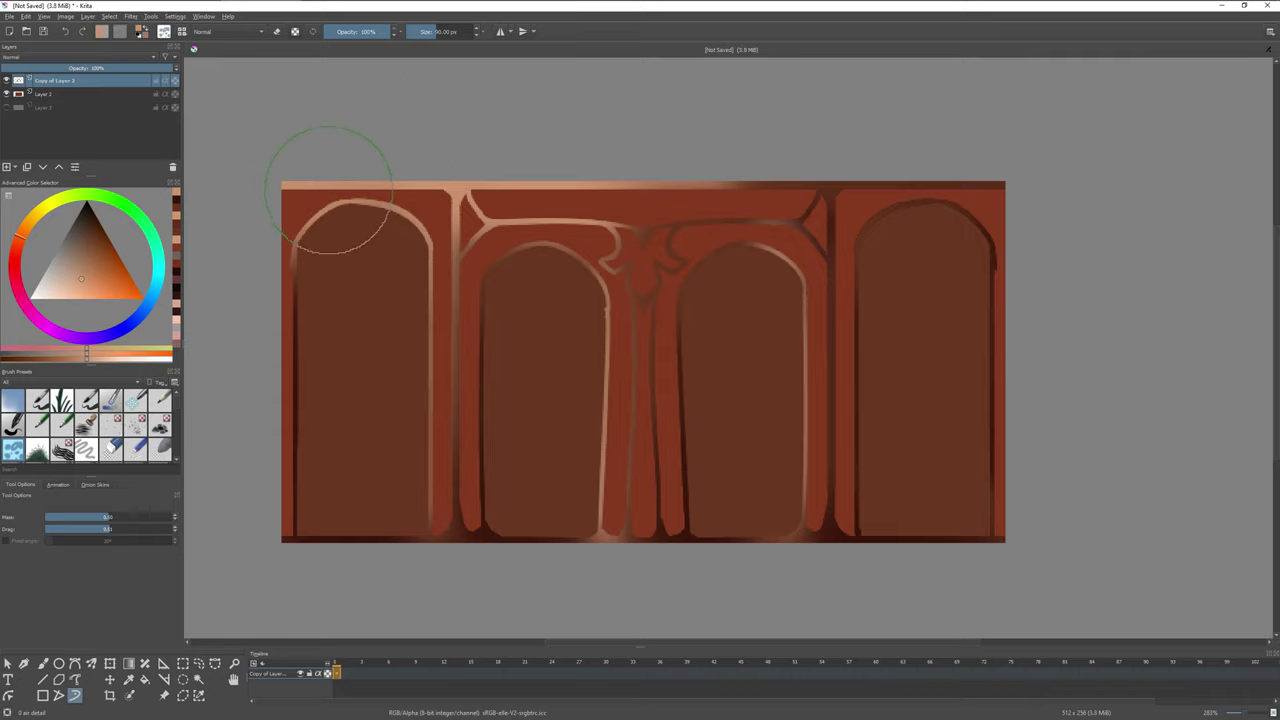
{"action": "left_click", "coordinate": [520, 185], "text": "ctrl"}
{"action": "left_click_drag", "start_coordinate": [440, 180], "coordinate": [505, 137]}
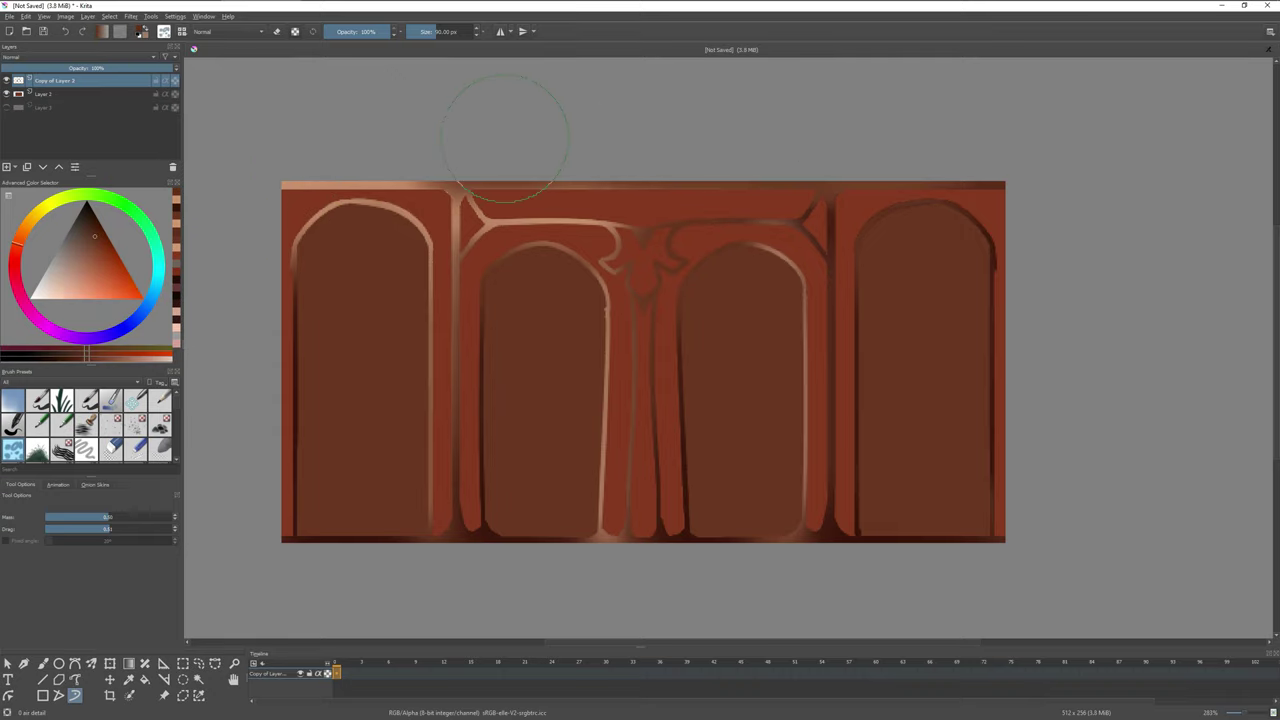
{"action": "left_click", "coordinate": [500, 250], "text": "ctrl"}
{"action": "key", "text": "w"}
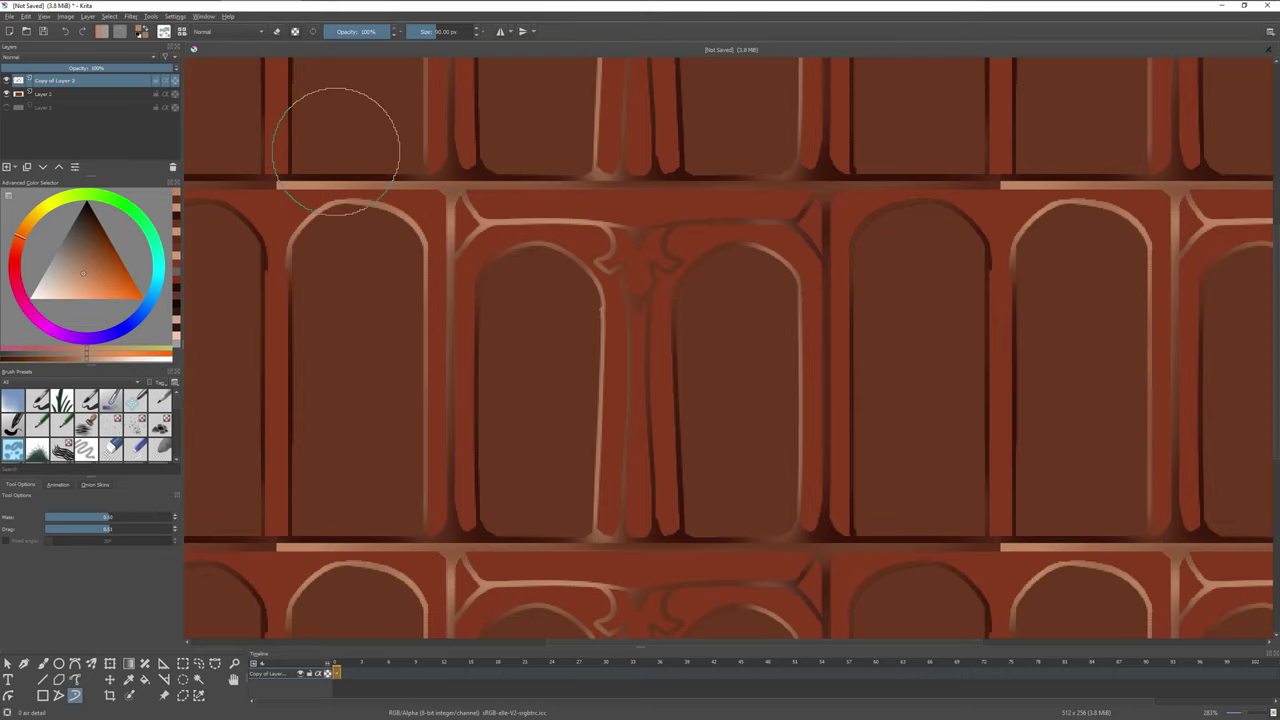
{"action": "key", "text": "w"}
{"action": "key", "text": "w"}
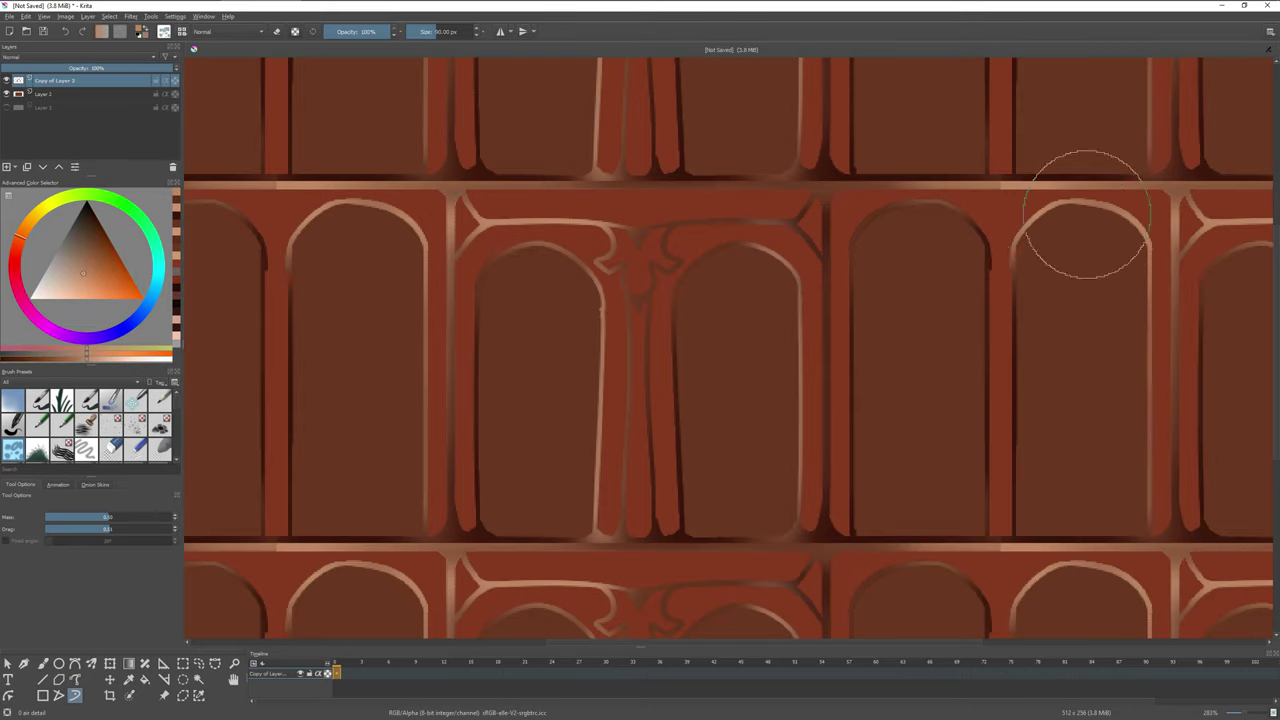
{"action": "key", "text": "w"}
{"action": "key", "text": "w"}
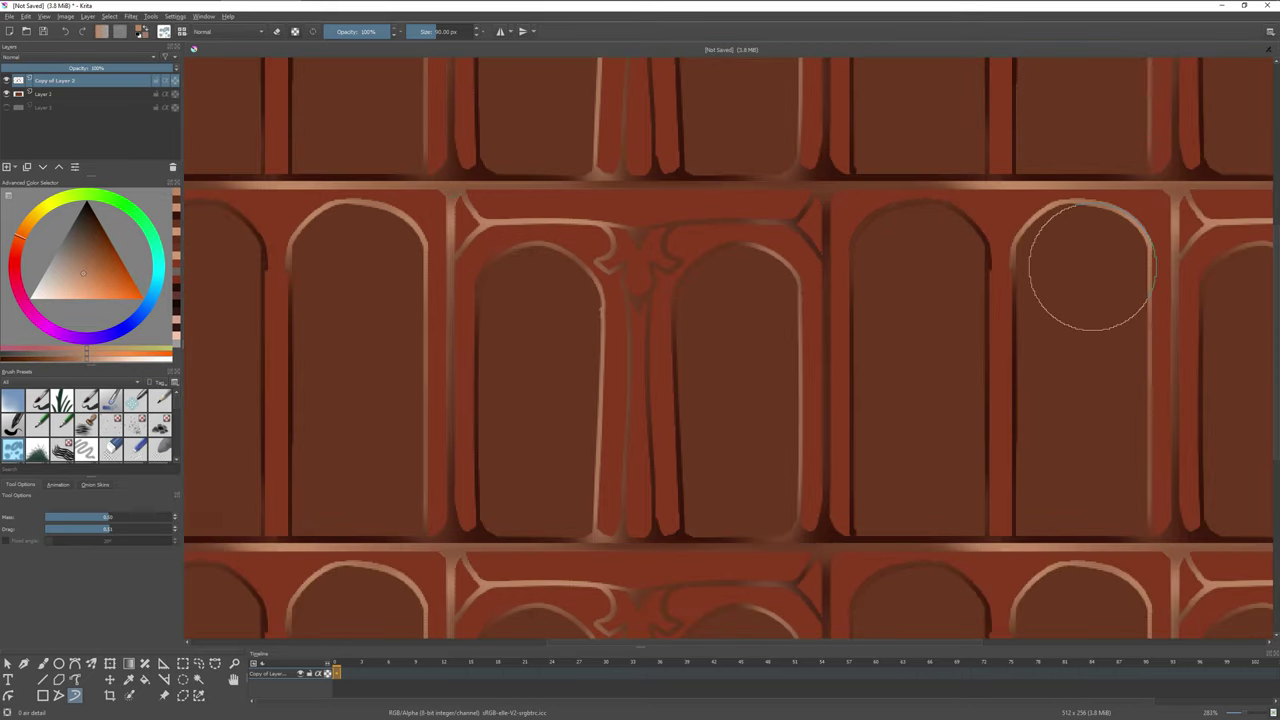
{"action": "key", "text": "w"}
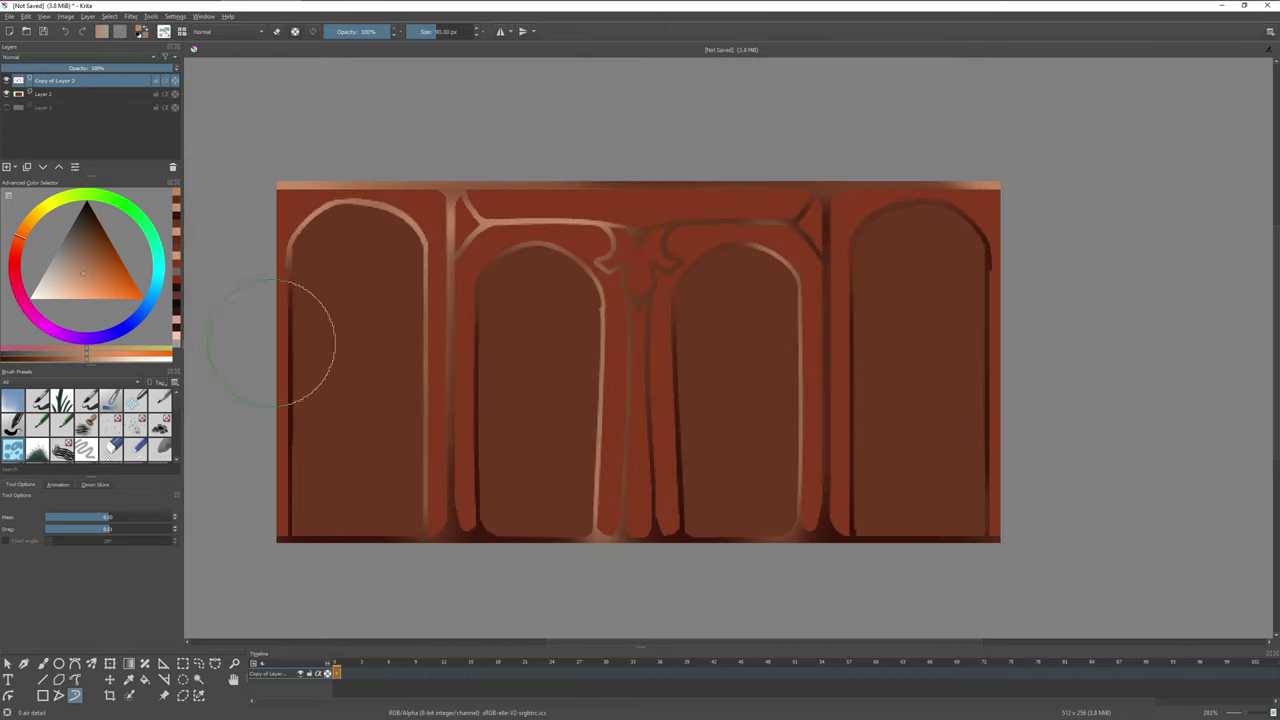
{"action": "key", "text": "Page_Down"}
{"action": "left_click", "coordinate": [447, 548], "text": "ctrl"}
{"action": "left_click_drag", "start_coordinate": [382, 433], "coordinate": [400, 433]}
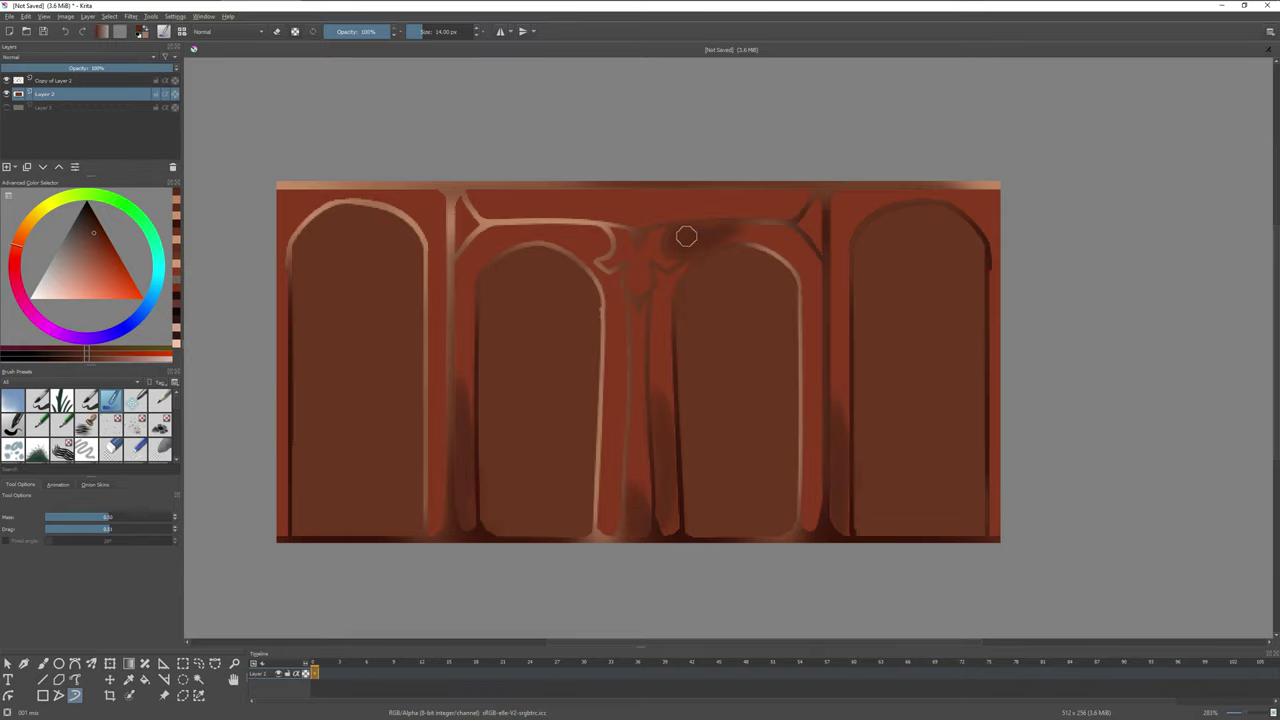
Add light highlight strokes to the right-centre, left-centre and far-left arches
{"action": "left_click_drag", "start_coordinate": [662, 296], "coordinate": [657, 408]}
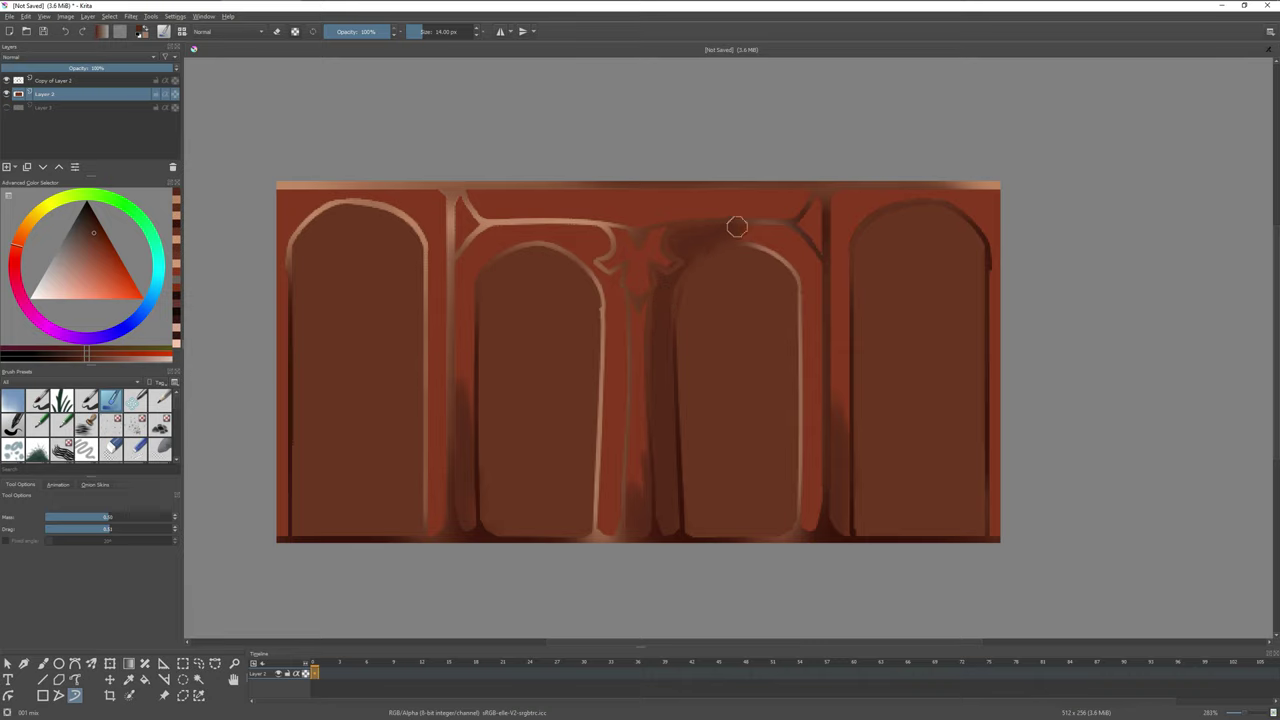
{"action": "key", "text": "l"}
{"action": "left_click_drag", "start_coordinate": [740, 230], "coordinate": [770, 240]}
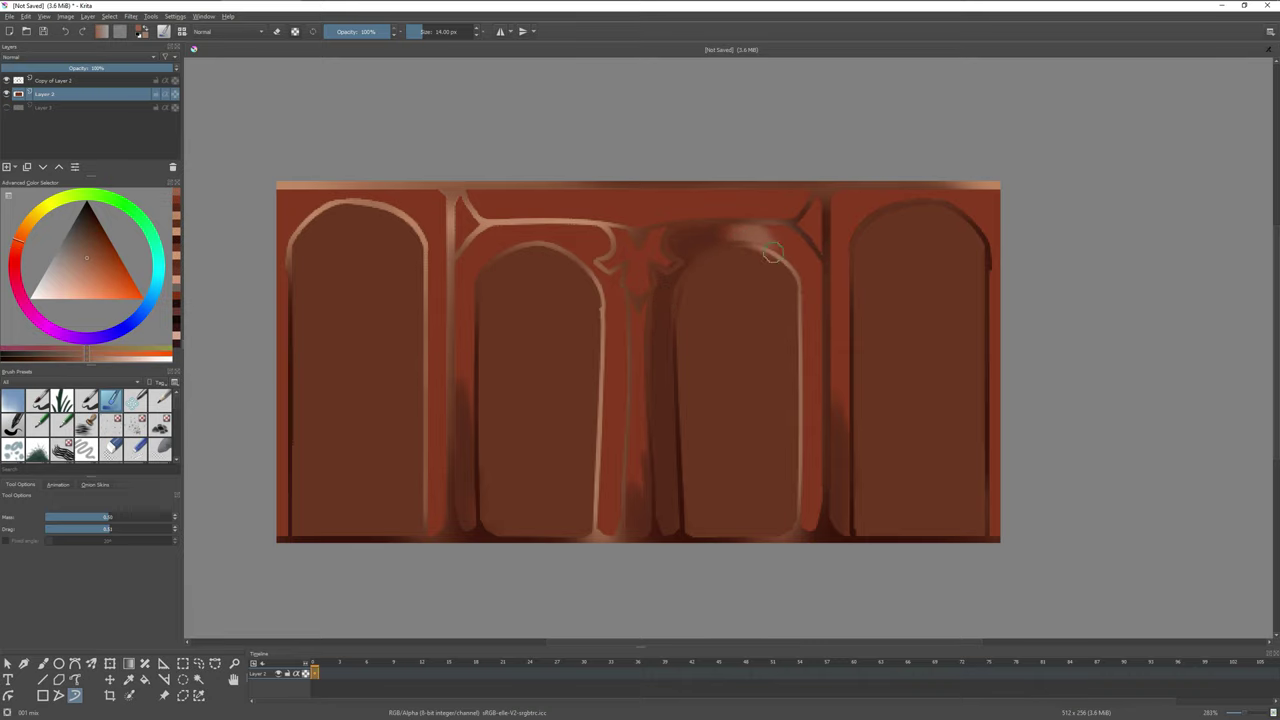
{"action": "left_click_drag", "start_coordinate": [803, 296], "coordinate": [806, 420]}
{"action": "left_click_drag", "start_coordinate": [494, 257], "coordinate": [602, 478]}
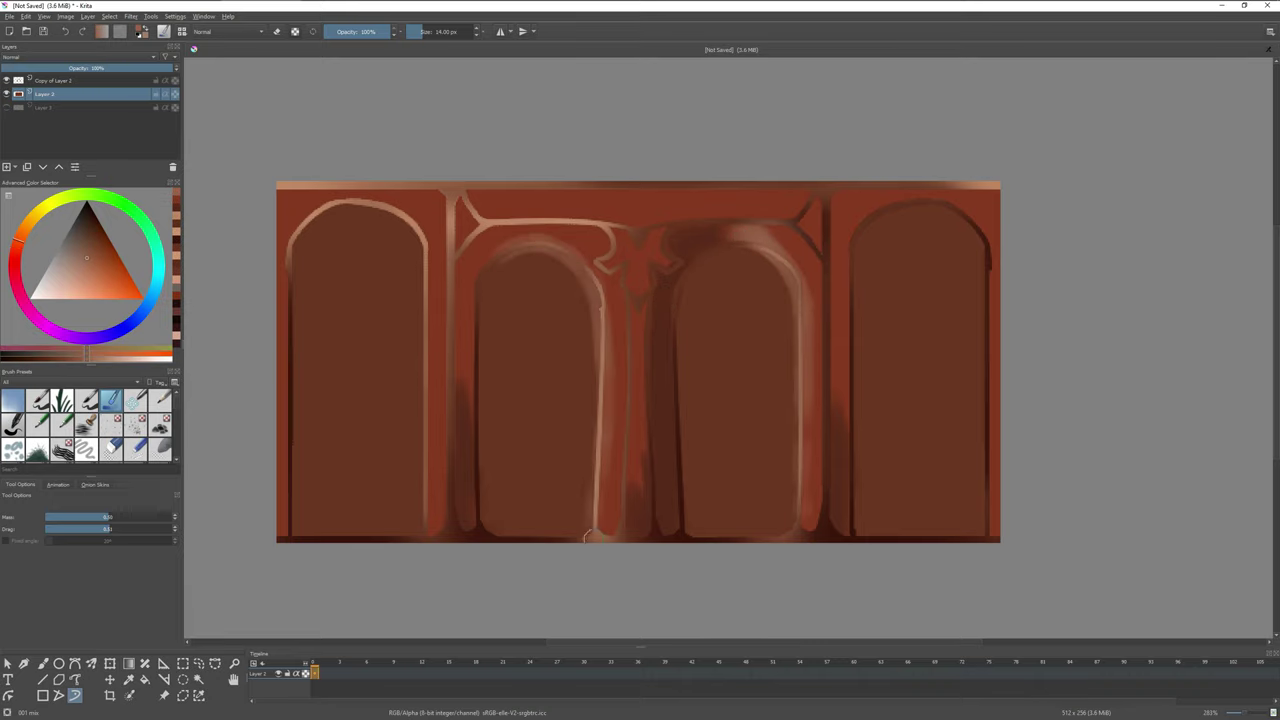
{"action": "left_click_drag", "start_coordinate": [290, 268], "coordinate": [433, 530]}
{"action": "key", "text": "w"}
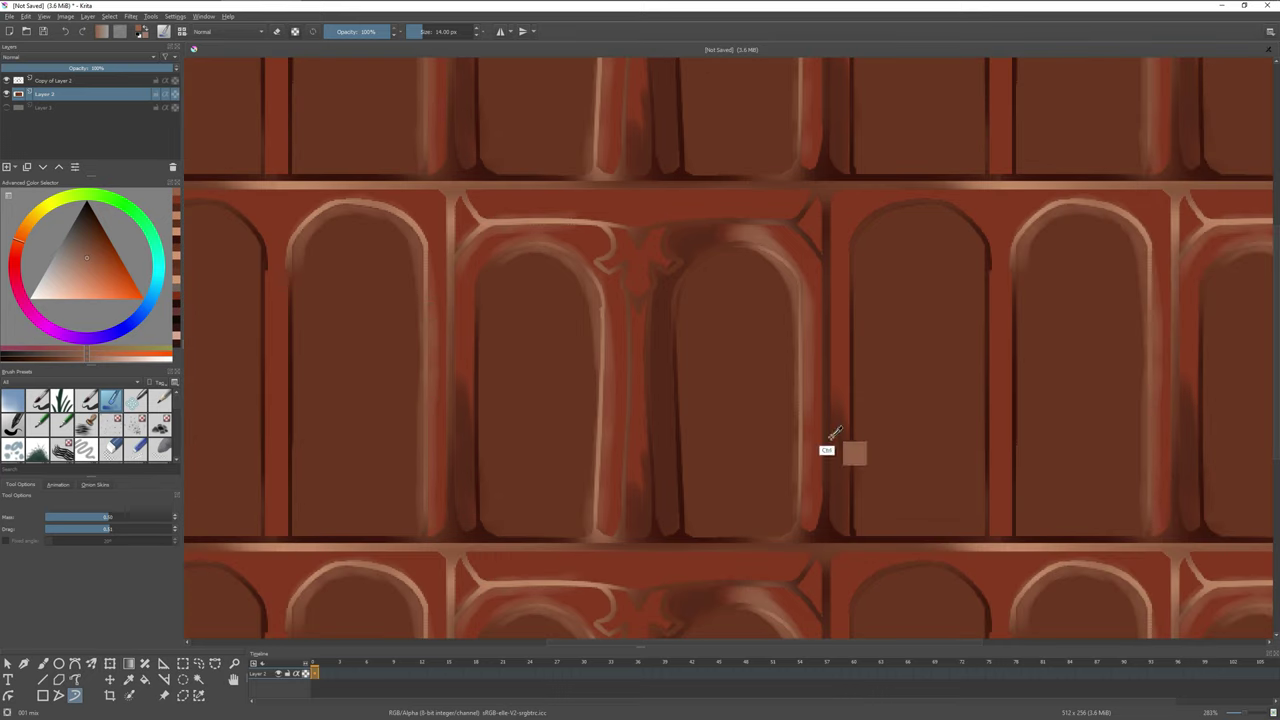
Paint dark vertical shadows at the base of each arch
{"action": "left_click_drag", "start_coordinate": [996, 518], "coordinate": [1010, 280]}
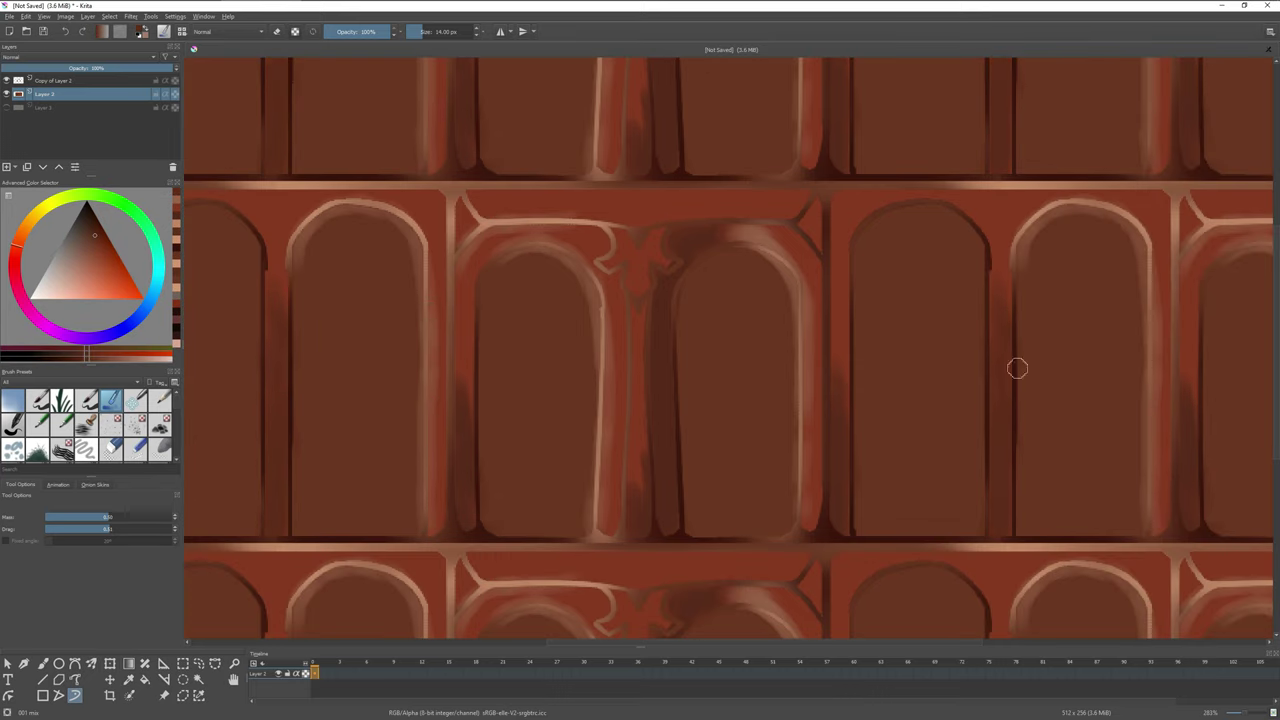
{"action": "left_click", "coordinate": [848, 523], "text": "ctrl"}
{"action": "mouse_move", "coordinate": [848, 523]}
{"action": "left_mouse_down"}
{"action": "mouse_move", "coordinate": [860, 534]}
{"action": "mouse_move", "coordinate": [896, 485]}
{"action": "left_mouse_up"}
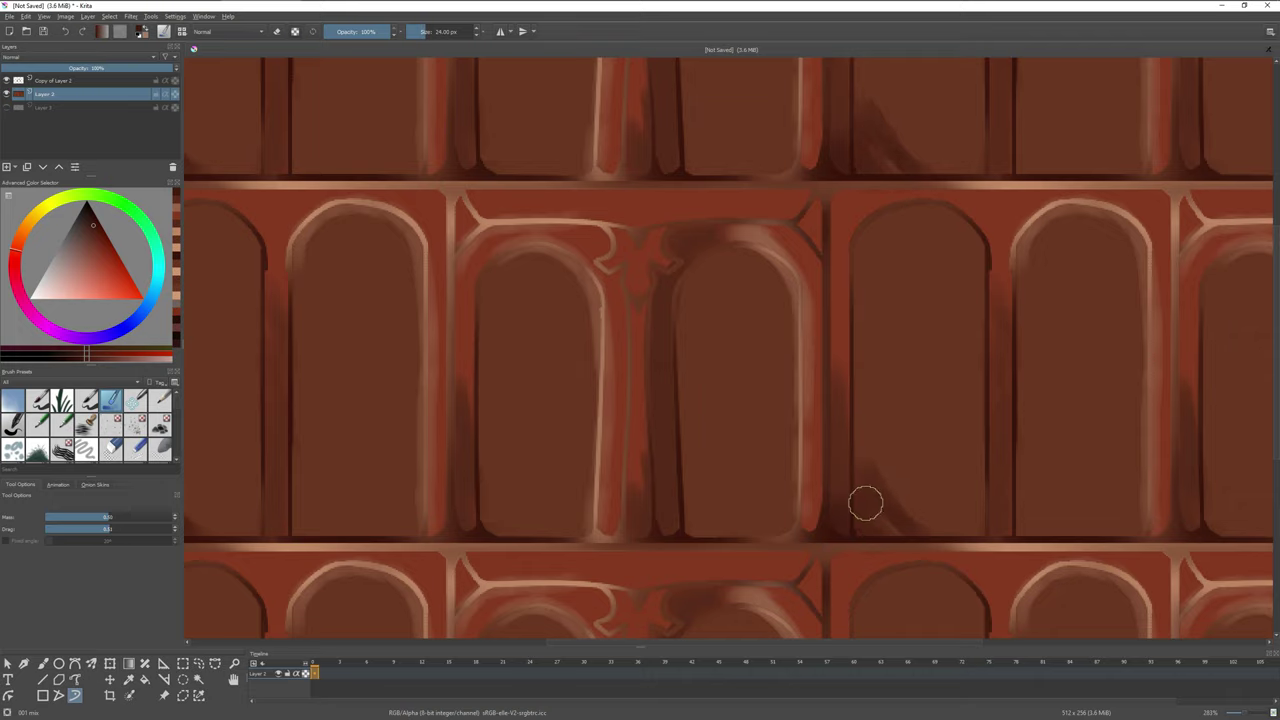
{"action": "key", "text": "ctrl+z"}
{"action": "key", "text": "w"}
{"action": "left_click_drag", "start_coordinate": [865, 410], "coordinate": [873, 523]}
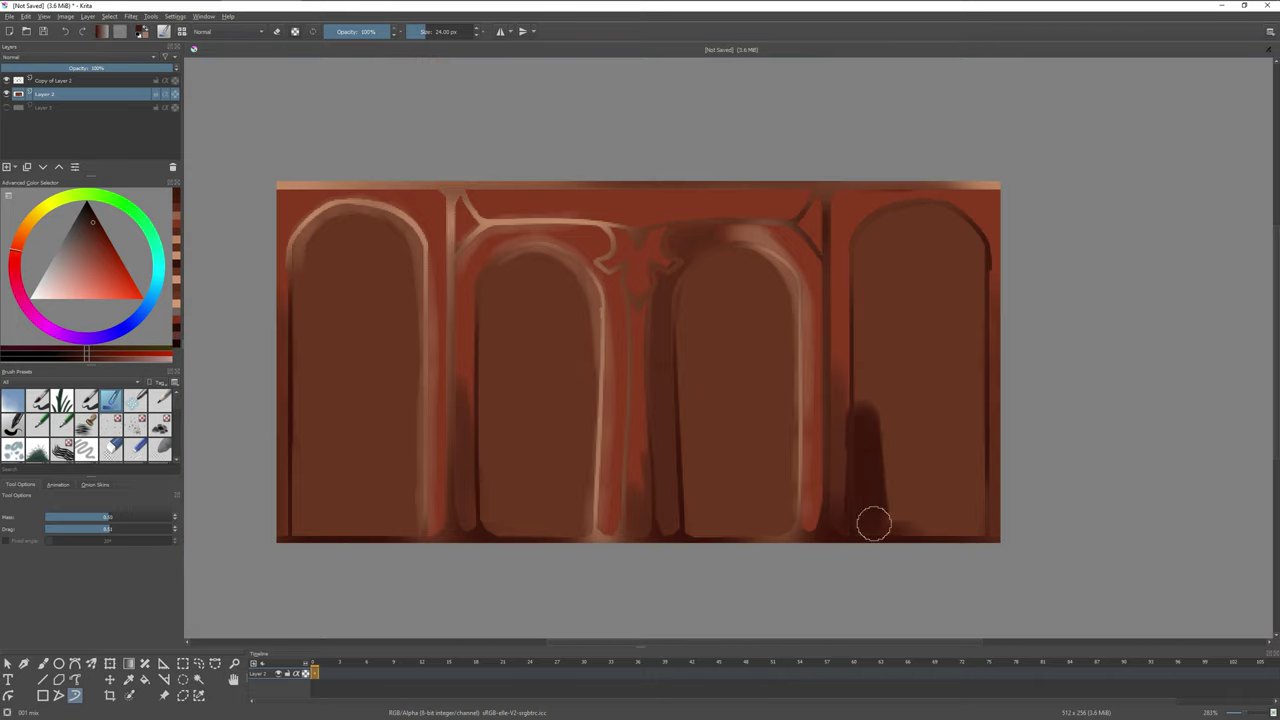
{"action": "left_click_drag", "start_coordinate": [698, 425], "coordinate": [694, 535]}
{"action": "left_click_drag", "start_coordinate": [488, 430], "coordinate": [490, 532]}
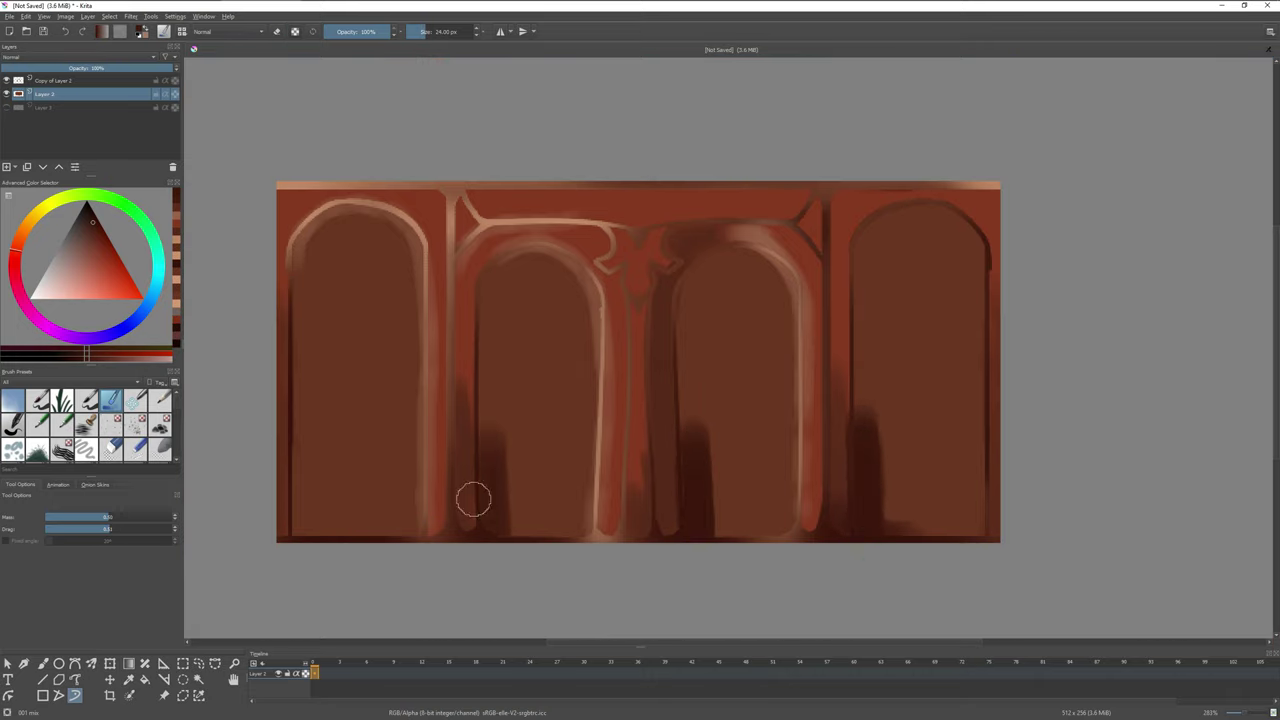
{"action": "mouse_move", "coordinate": [300, 425]}
{"action": "left_mouse_down"}
{"action": "mouse_move", "coordinate": [345, 535]}
{"action": "mouse_move", "coordinate": [405, 535]}
{"action": "left_mouse_up"}
Resample wall colours and deepen shading at the left, centre-left and lower arch bases
{"action": "left_click", "coordinate": [310, 495], "text": "ctrl"}
{"action": "left_click_drag", "start_coordinate": [305, 445], "coordinate": [372, 480]}
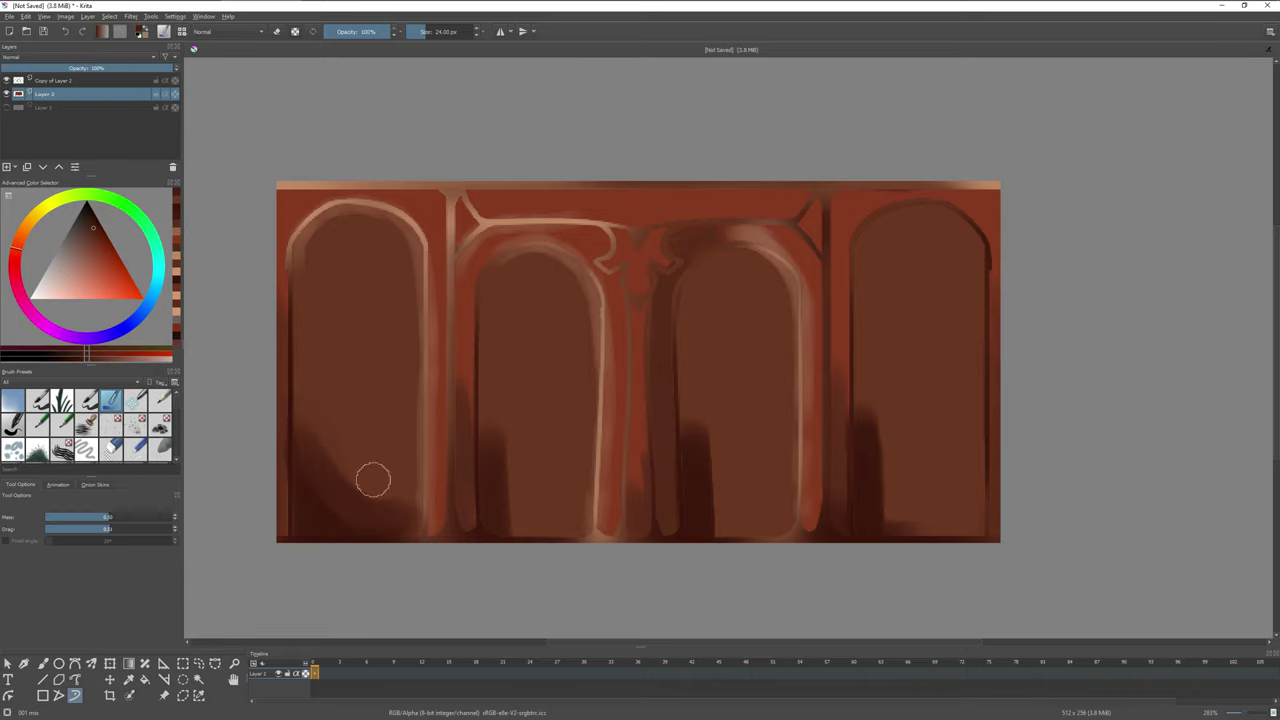
{"action": "left_click", "coordinate": [305, 400], "text": "ctrl"}
{"action": "left_click_drag", "start_coordinate": [311, 366], "coordinate": [340, 490]}
{"action": "mouse_move", "coordinate": [480, 440]}
{"action": "left_mouse_down"}
{"action": "mouse_move", "coordinate": [540, 540]}
{"action": "mouse_move", "coordinate": [585, 540]}
{"action": "left_mouse_up"}
{"action": "left_click_drag", "start_coordinate": [689, 426], "coordinate": [770, 540]}
{"action": "left_click_drag", "start_coordinate": [870, 430], "coordinate": [940, 530]}
Shade the right arch base and the lower parts of the centre arches
{"action": "left_click", "coordinate": [869, 429], "text": "ctrl"}
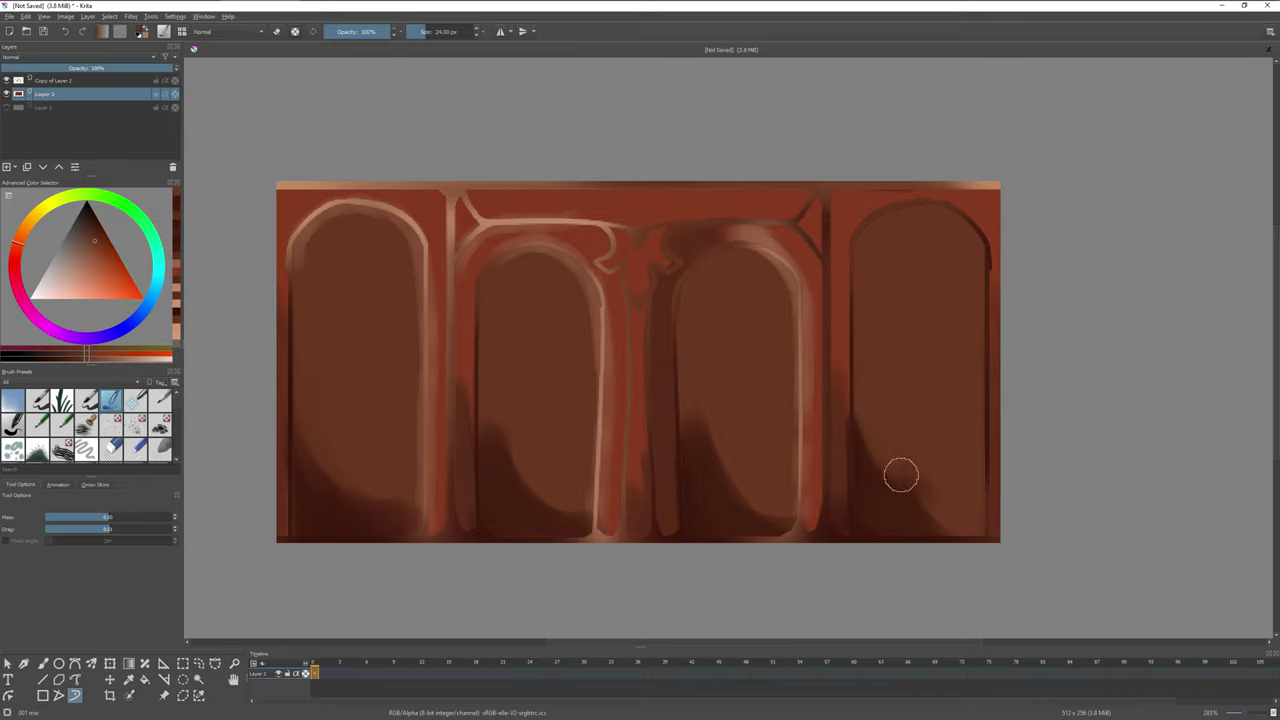
{"action": "left_click_drag", "start_coordinate": [870, 430], "coordinate": [960, 529]}
{"action": "left_click", "coordinate": [882, 444], "text": "ctrl"}
{"action": "left_click_drag", "start_coordinate": [690, 428], "coordinate": [740, 510]}
{"action": "left_click_drag", "start_coordinate": [494, 423], "coordinate": [555, 515]}
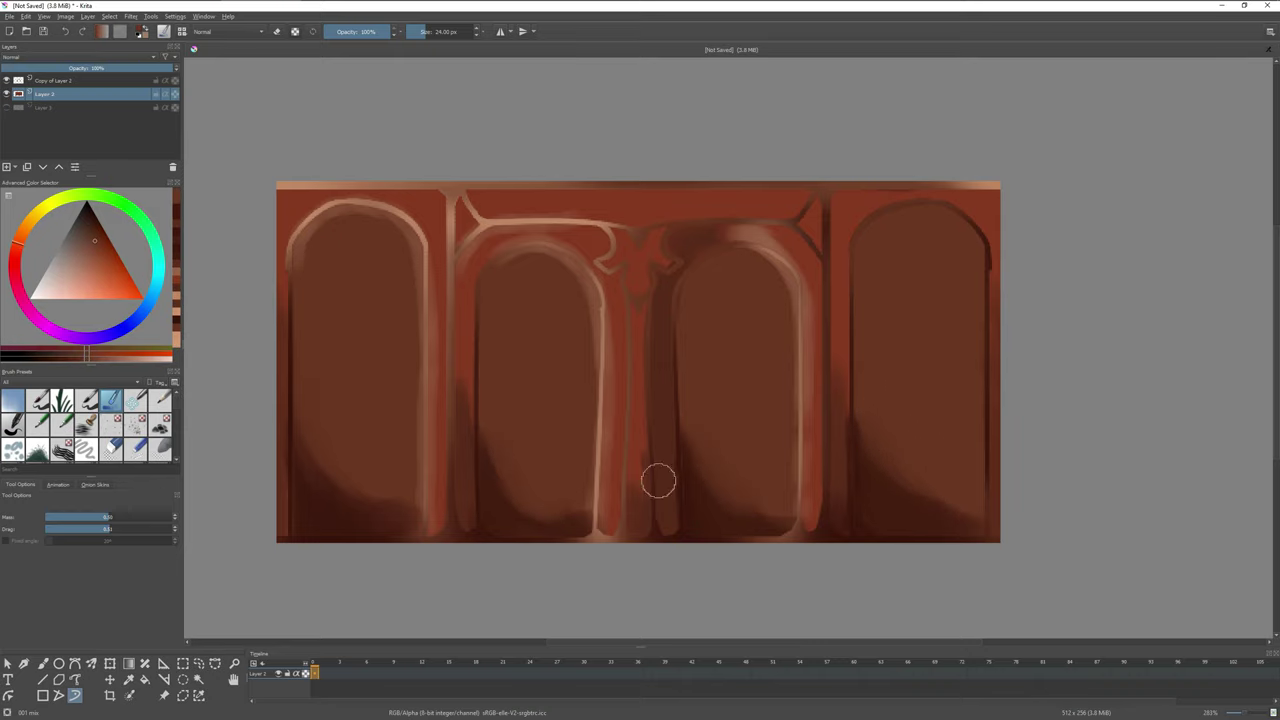
Repaint the central pillar and touch up the top left of the centre-left arch
{"action": "left_click", "coordinate": [658, 481], "text": "ctrl"}
{"action": "left_click_drag", "start_coordinate": [650, 460], "coordinate": [630, 520]}
{"action": "left_click_drag", "start_coordinate": [600, 440], "coordinate": [612, 500]}
{"action": "left_click", "coordinate": [500, 245], "text": "ctrl"}
{"action": "left_click_drag", "start_coordinate": [470, 215], "coordinate": [525, 195]}
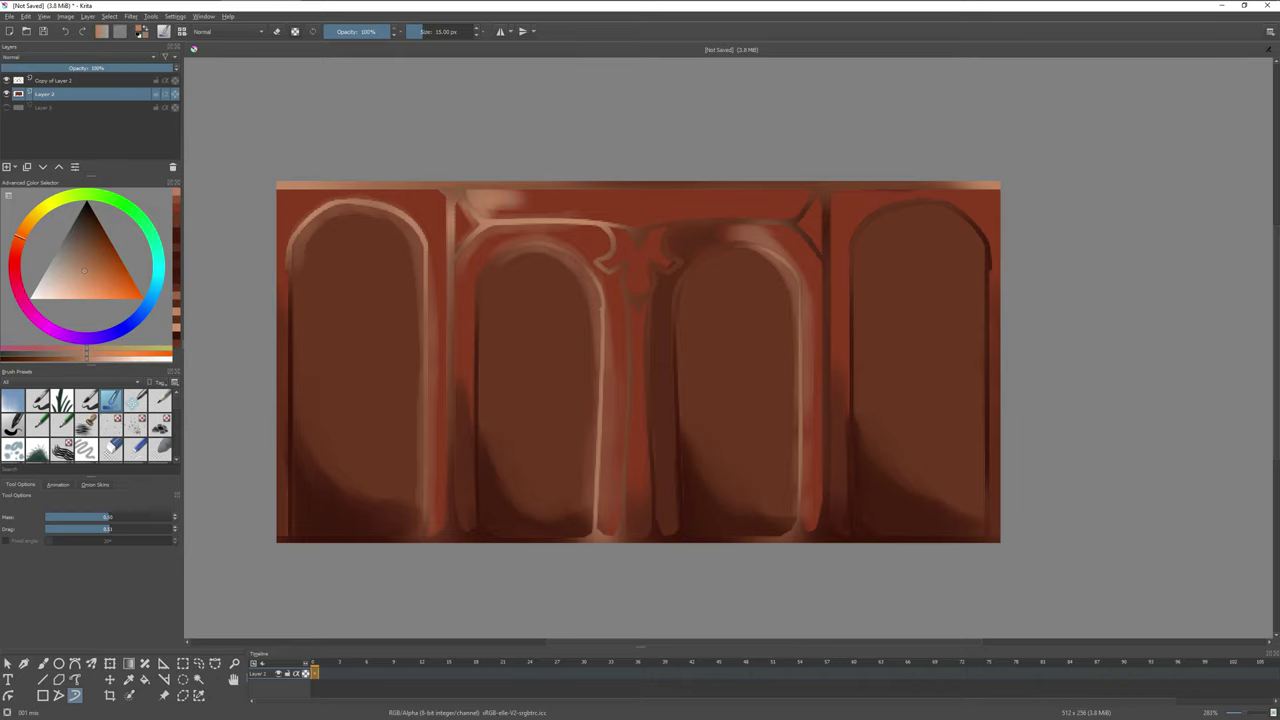
{"action": "key", "text": "Page_Up"}
{"action": "key", "text": "slash"}
{"action": "left_click_drag", "start_coordinate": [454, 249], "coordinate": [522, 249]}
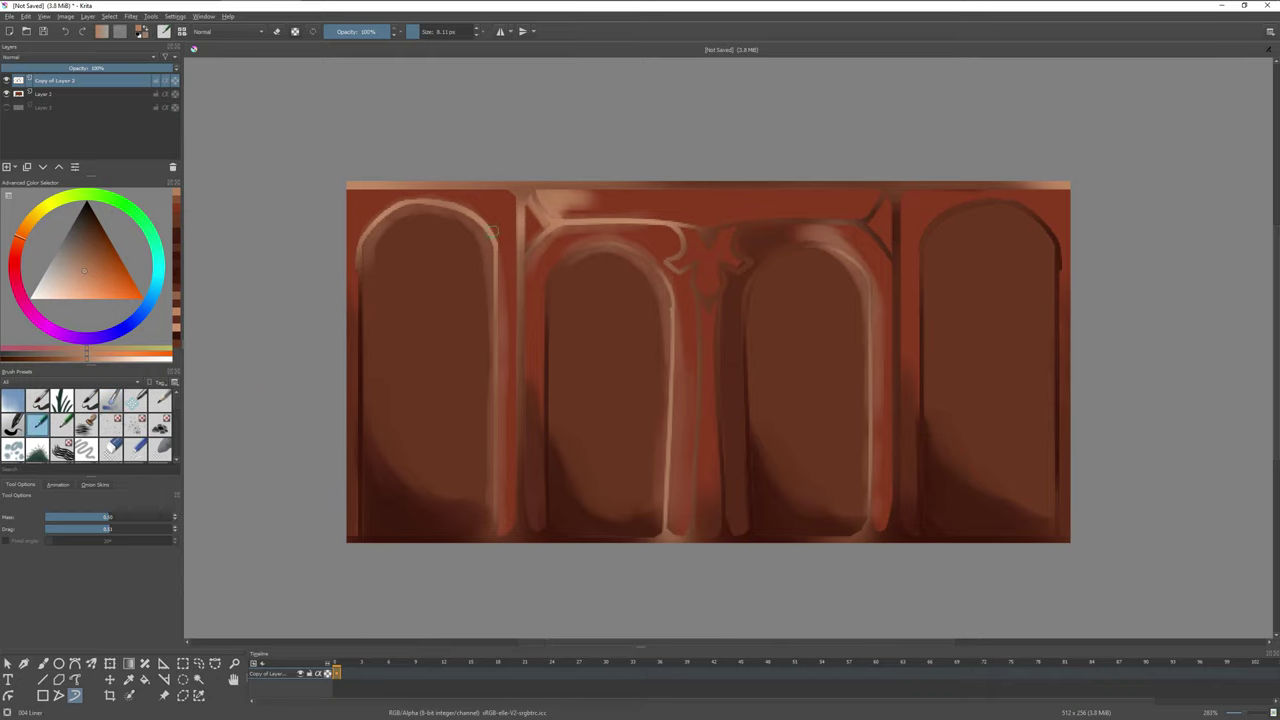
On a new layer, paint pale pink wear down the left pillar and across the tile seam
{"action": "left_click", "coordinate": [461, 221], "text": "ctrl"}
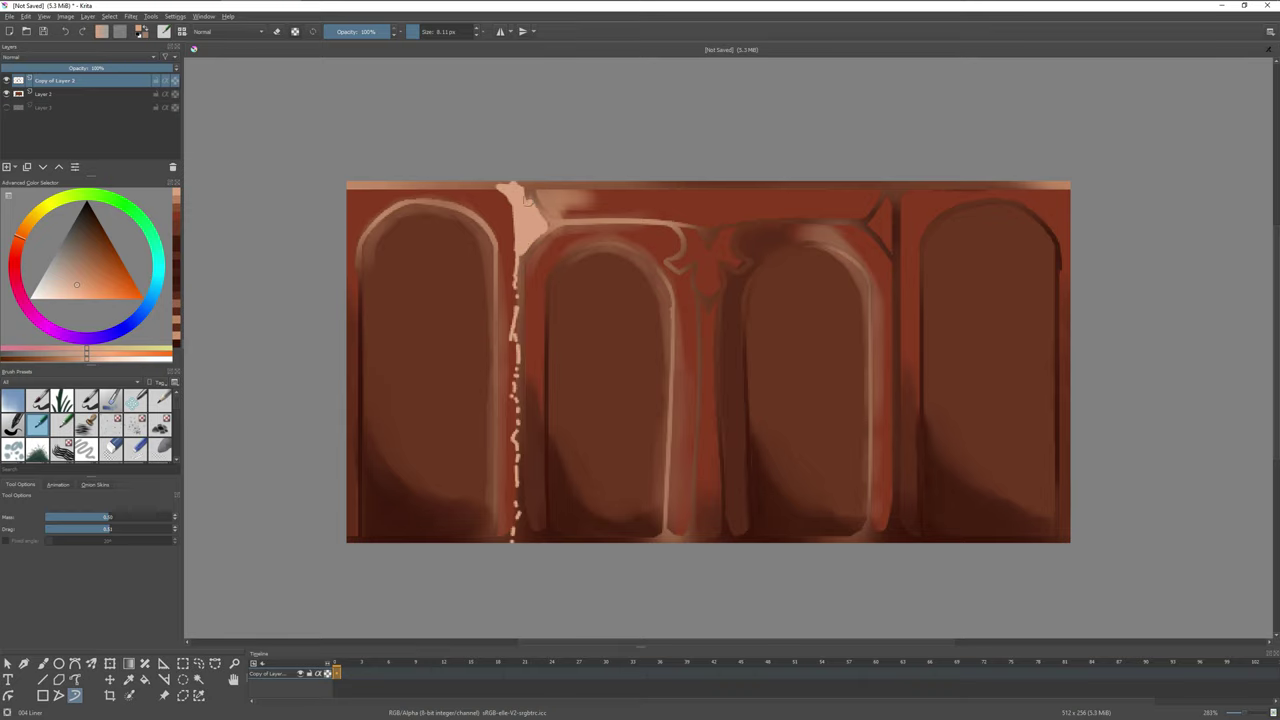
{"action": "key", "text": "Insert"}
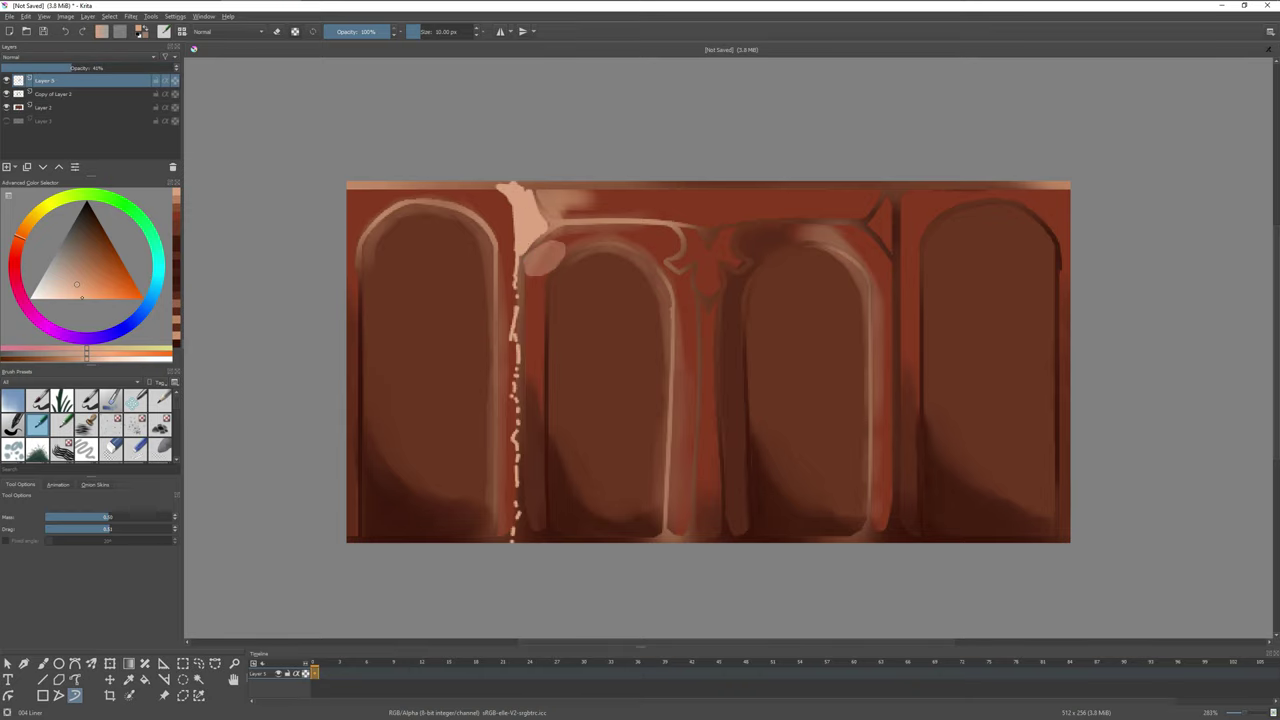
{"action": "left_click", "coordinate": [541, 258], "text": "ctrl"}
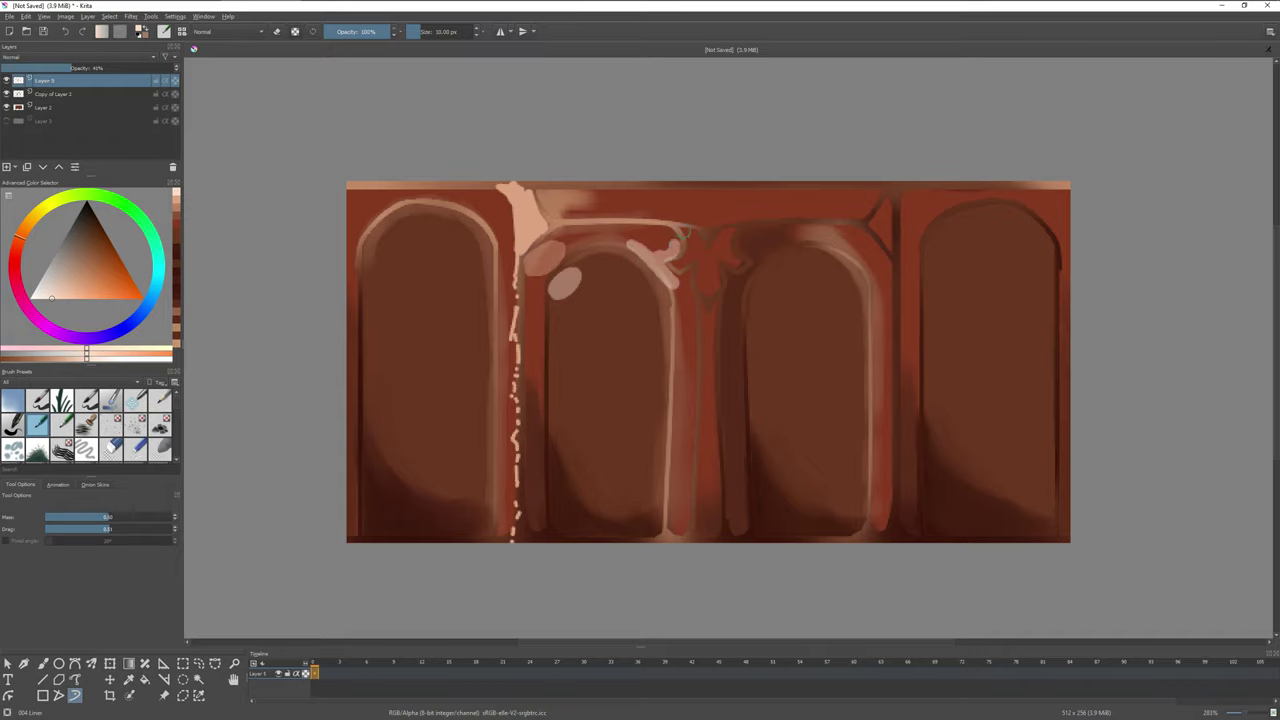
{"action": "key", "text": "ctrl+z"}
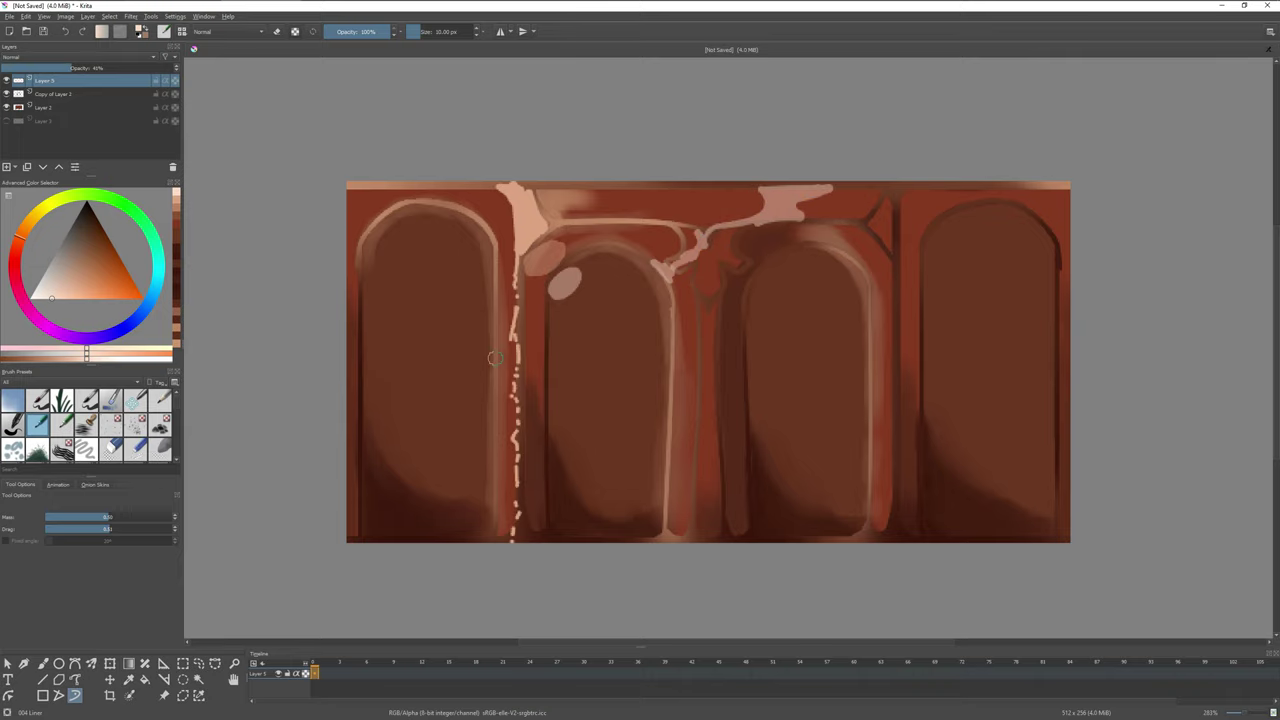
{"action": "left_click_drag", "start_coordinate": [497, 298], "coordinate": [490, 495]}
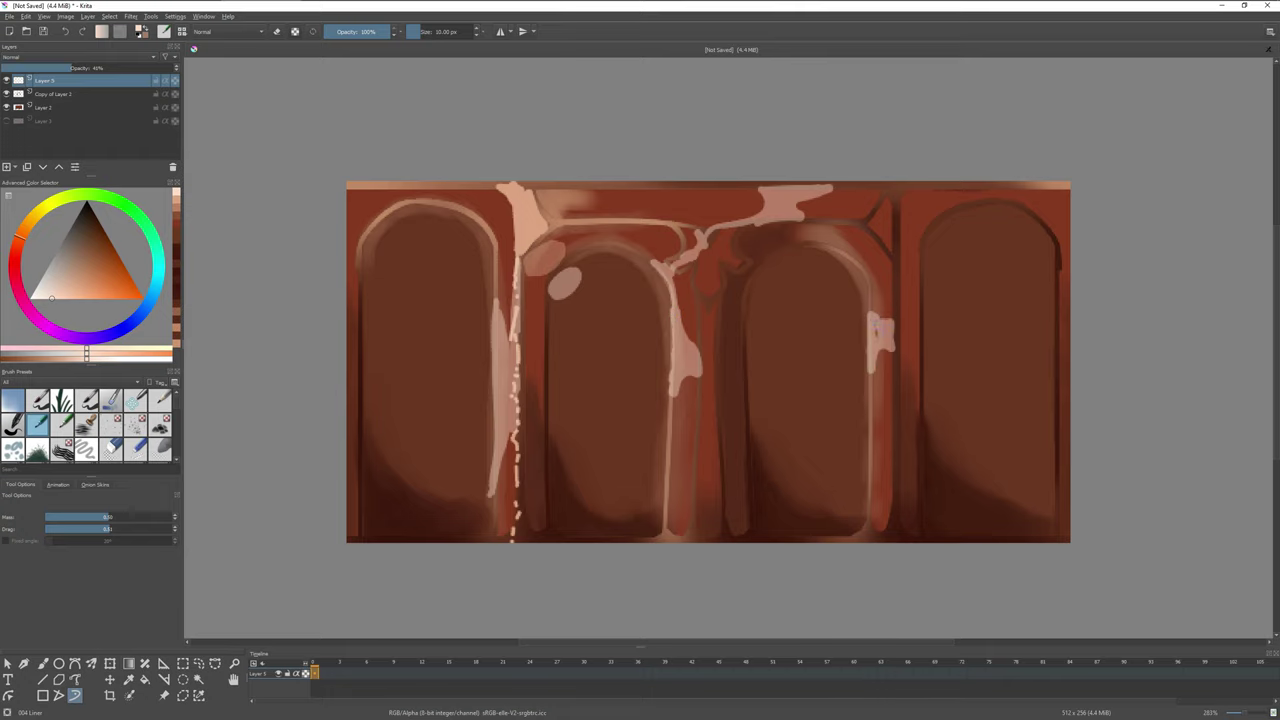
{"action": "key", "text": "w"}
{"action": "left_click_drag", "start_coordinate": [1060, 280], "coordinate": [1088, 198]}
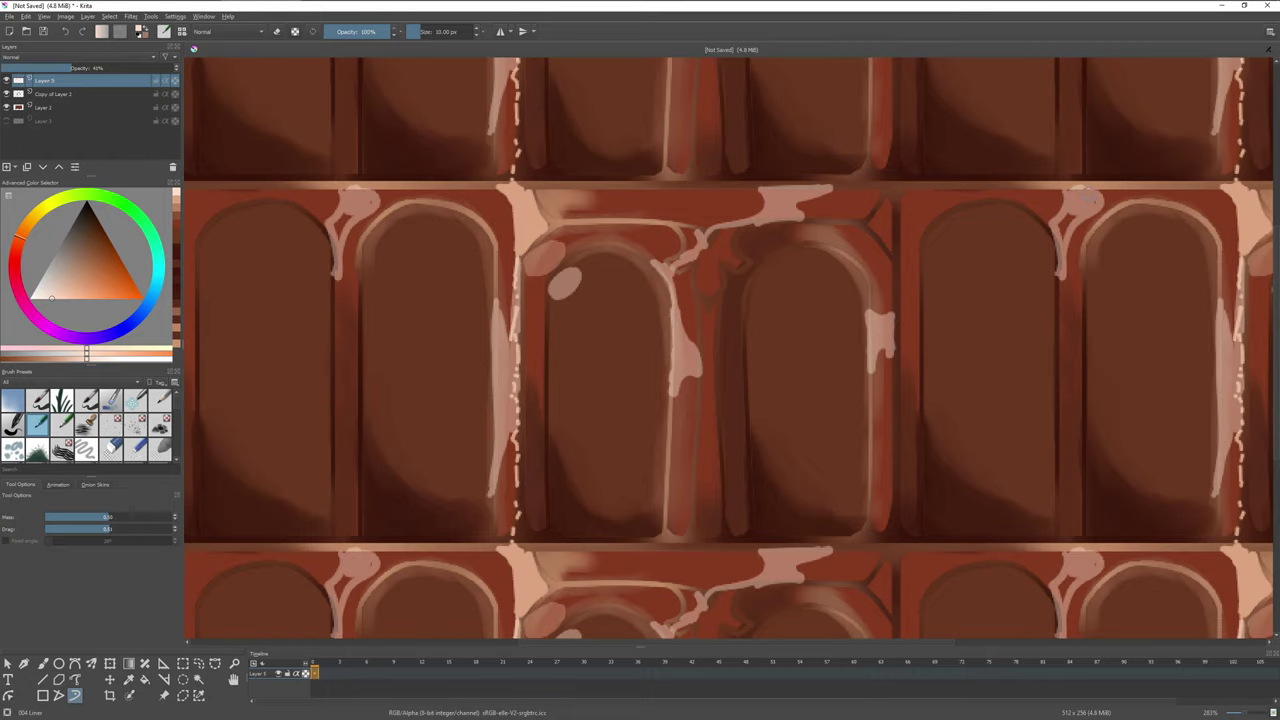
{"action": "scroll", "coordinate": [1120, 195], "scroll_direction": "down", "scroll_amount": 5}
Pick a darker colour and set the dynamic painting brush to 50 px
{"action": "key", "text": "w"}
{"action": "key", "text": "q"}
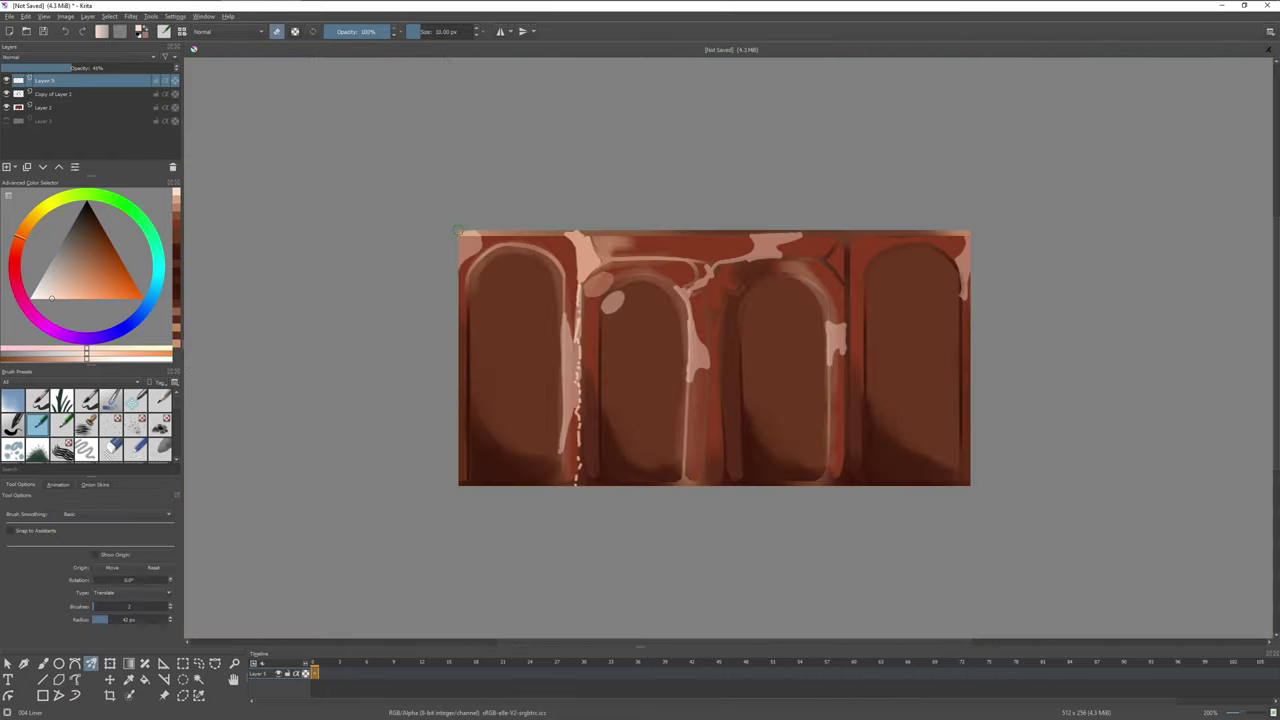
{"action": "left_click", "coordinate": [511, 467], "text": "ctrl"}
{"action": "key", "text": "w"}
{"action": "key", "text": "w"}
{"action": "left_click", "coordinate": [75, 695]}
{"action": "key", "text": "ctrl+plus"}
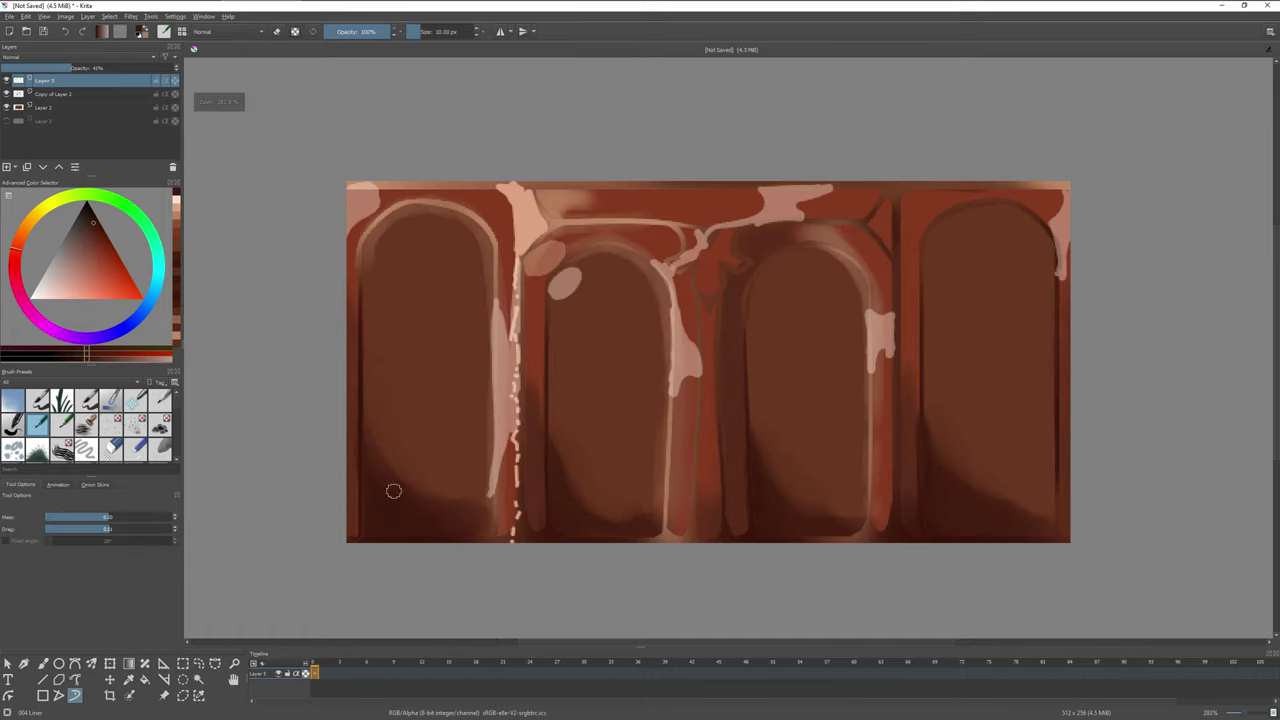
{"action": "key", "text": "slash"}
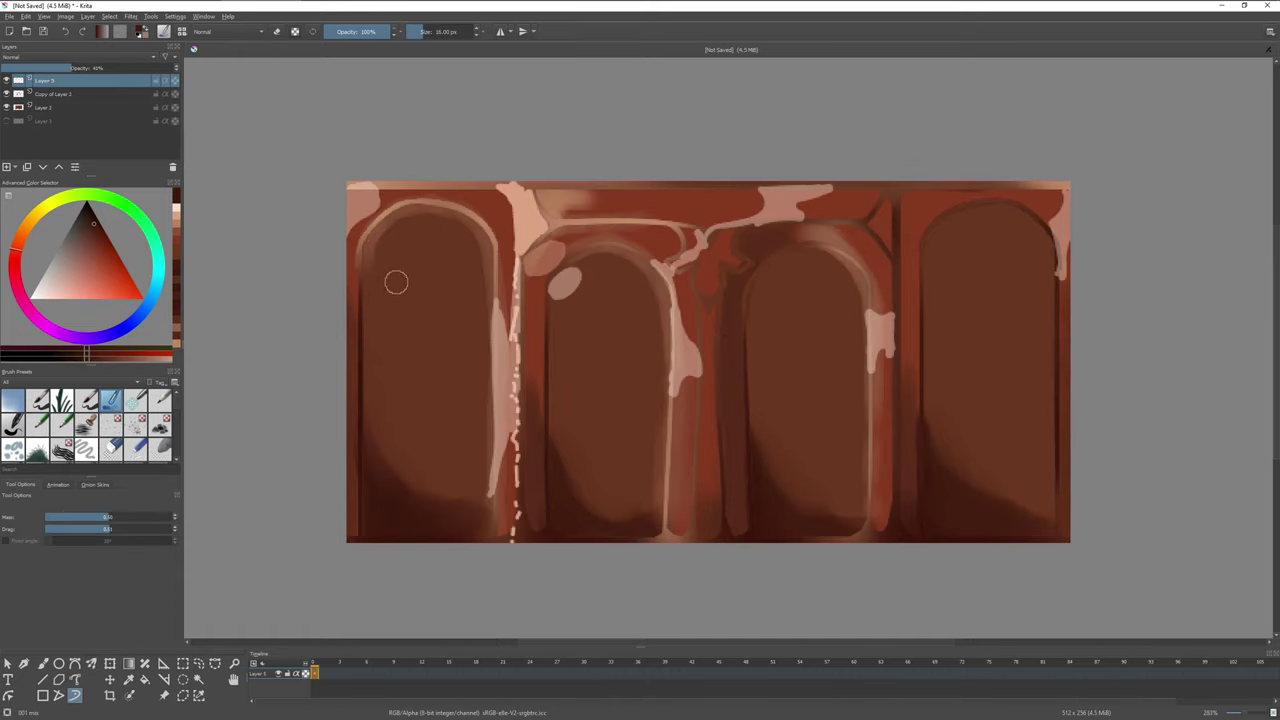
Paint dark vertical streaks down the left and middle arches
{"action": "left_click_drag", "start_coordinate": [398, 271], "coordinate": [399, 333]}
{"action": "mouse_move", "coordinate": [432, 251]}
{"action": "left_mouse_down"}
{"action": "mouse_move", "coordinate": [430, 490]}
{"action": "mouse_move", "coordinate": [460, 495]}
{"action": "left_mouse_up"}
{"action": "mouse_move", "coordinate": [576, 288]}
{"action": "left_mouse_down"}
{"action": "mouse_move", "coordinate": [572, 475]}
{"action": "mouse_move", "coordinate": [608, 340]}
{"action": "mouse_move", "coordinate": [606, 512]}
{"action": "left_mouse_up"}
{"action": "left_click_drag", "start_coordinate": [636, 276], "coordinate": [634, 515]}
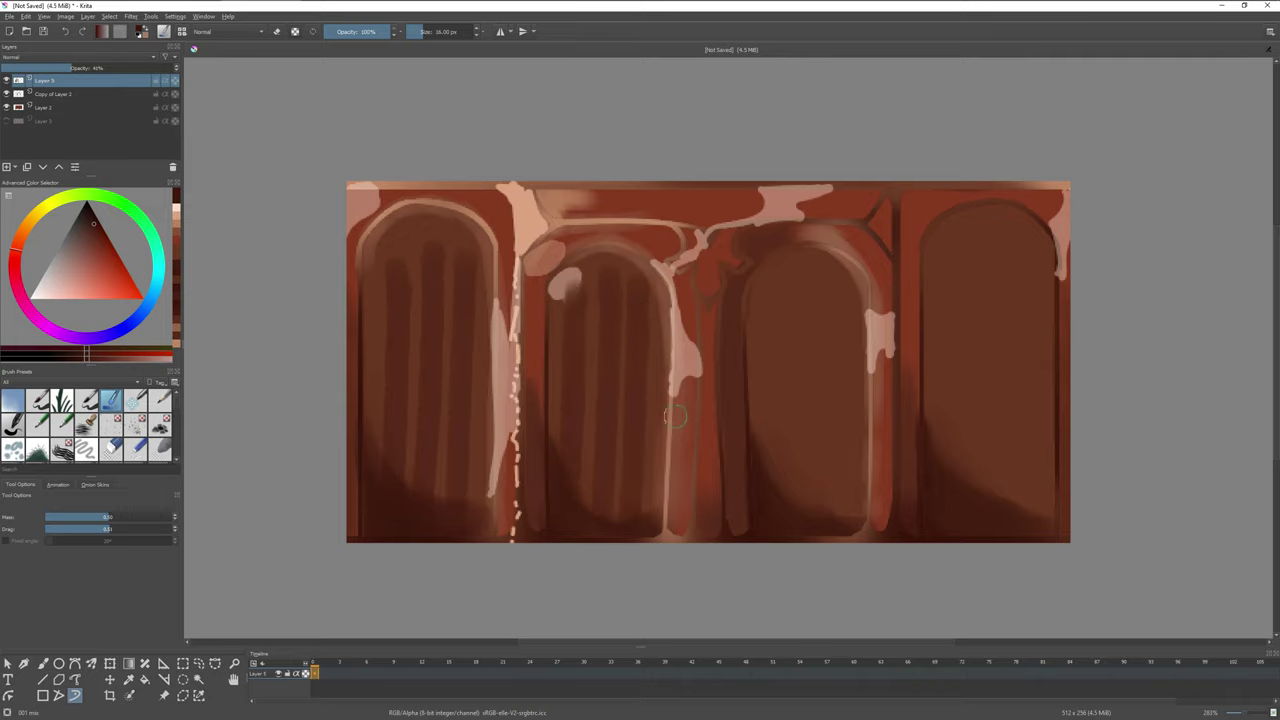
Paint dark vertical streaks down the third and right arches
{"action": "left_click_drag", "start_coordinate": [771, 321], "coordinate": [774, 482]}
{"action": "left_click_drag", "start_coordinate": [808, 264], "coordinate": [806, 505]}
{"action": "left_click_drag", "start_coordinate": [846, 282], "coordinate": [848, 512]}
{"action": "left_click_drag", "start_coordinate": [825, 305], "coordinate": [822, 508]}
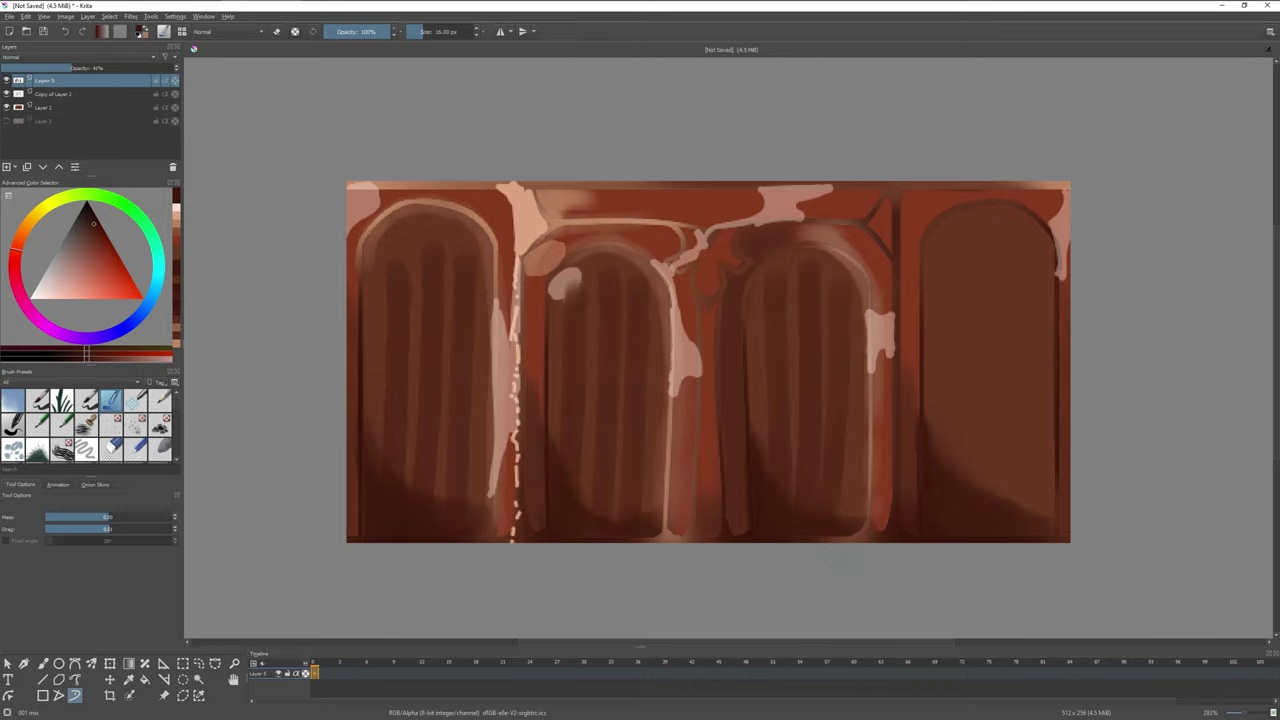
{"action": "left_click_drag", "start_coordinate": [848, 342], "coordinate": [848, 516]}
{"action": "left_click_drag", "start_coordinate": [951, 244], "coordinate": [950, 460]}
{"action": "left_click_drag", "start_coordinate": [987, 220], "coordinate": [986, 488]}
{"action": "left_click_drag", "start_coordinate": [1018, 226], "coordinate": [1037, 514]}
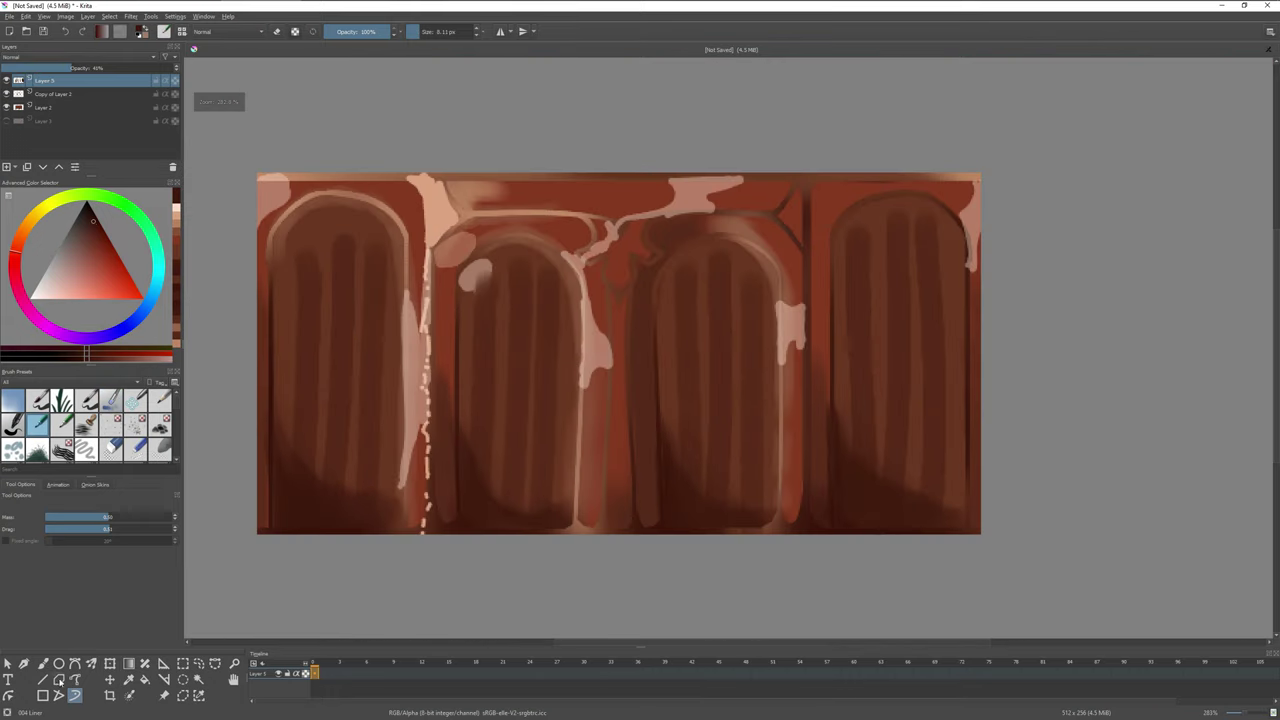
Draw straight vertical lines in the first arch, adding light orange highlight lines
{"action": "key", "text": "v"}
{"action": "left_click_drag", "start_coordinate": [296, 270], "coordinate": [290, 506]}
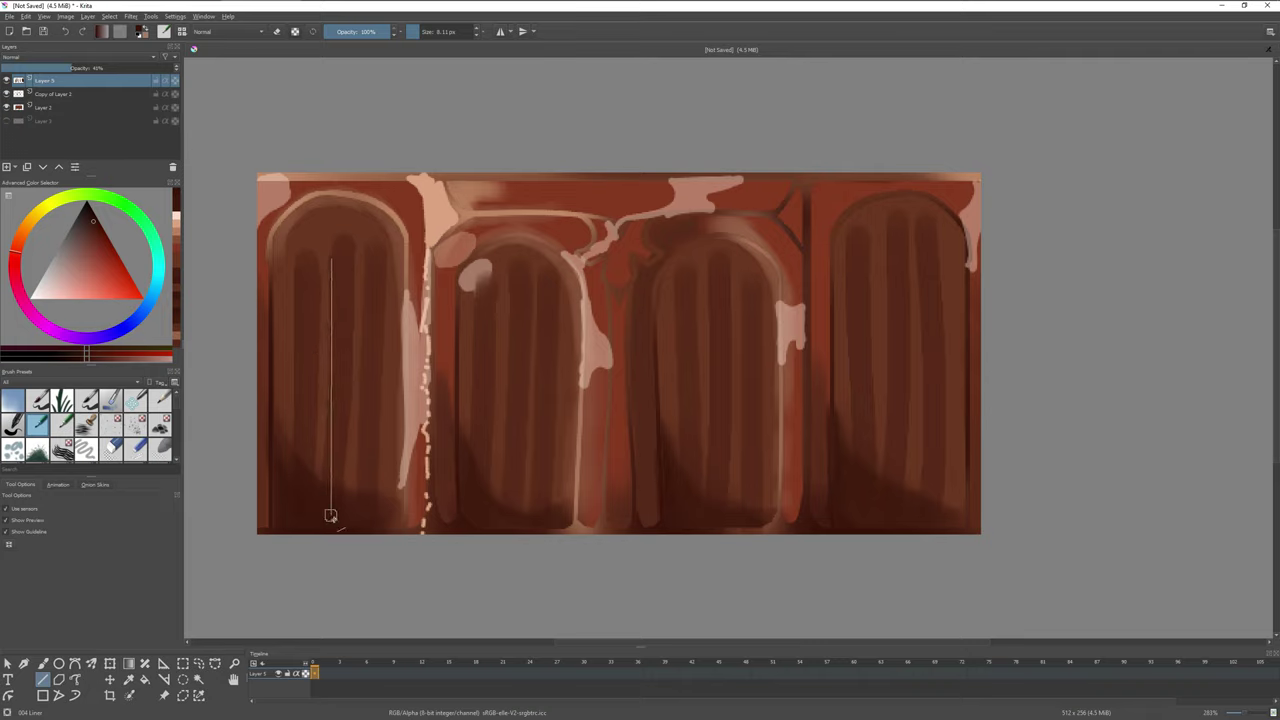
{"action": "left_click_drag", "start_coordinate": [365, 262], "coordinate": [360, 518]}
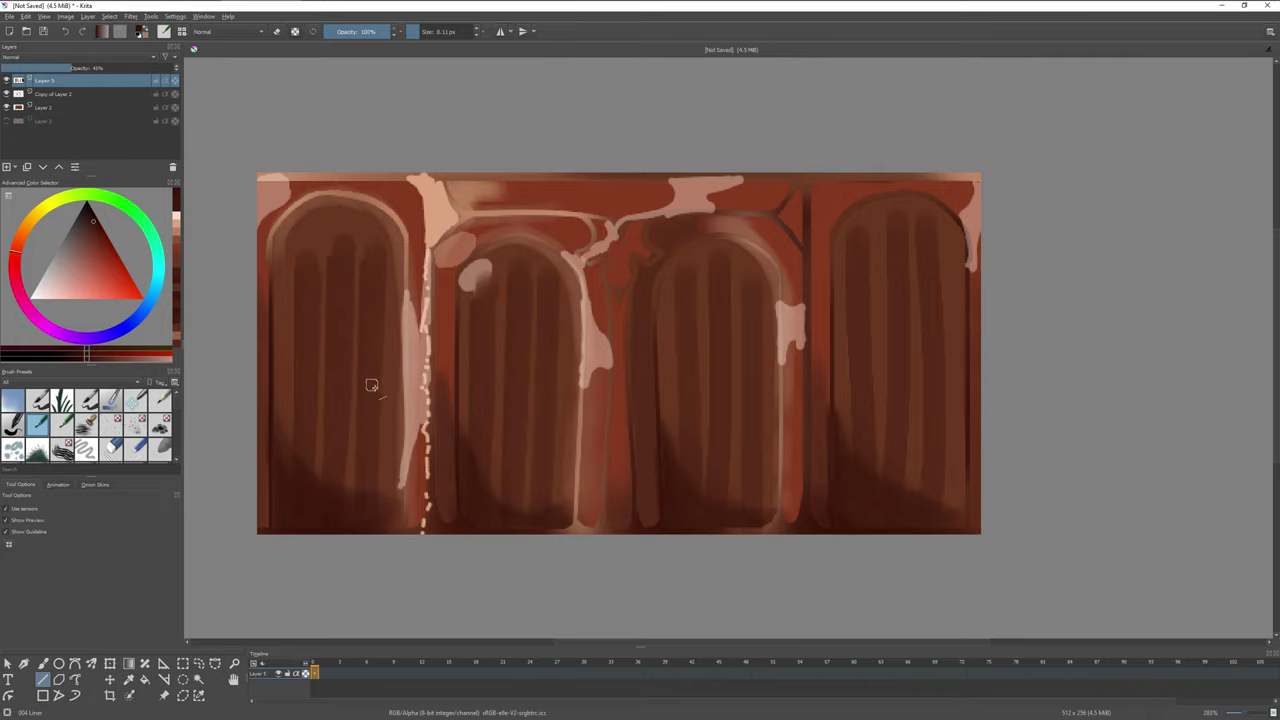
{"action": "left_click", "coordinate": [331, 240], "text": "ctrl"}
{"action": "left_click_drag", "start_coordinate": [316, 268], "coordinate": [314, 530]}
{"action": "left_click_drag", "start_coordinate": [384, 252], "coordinate": [380, 488]}
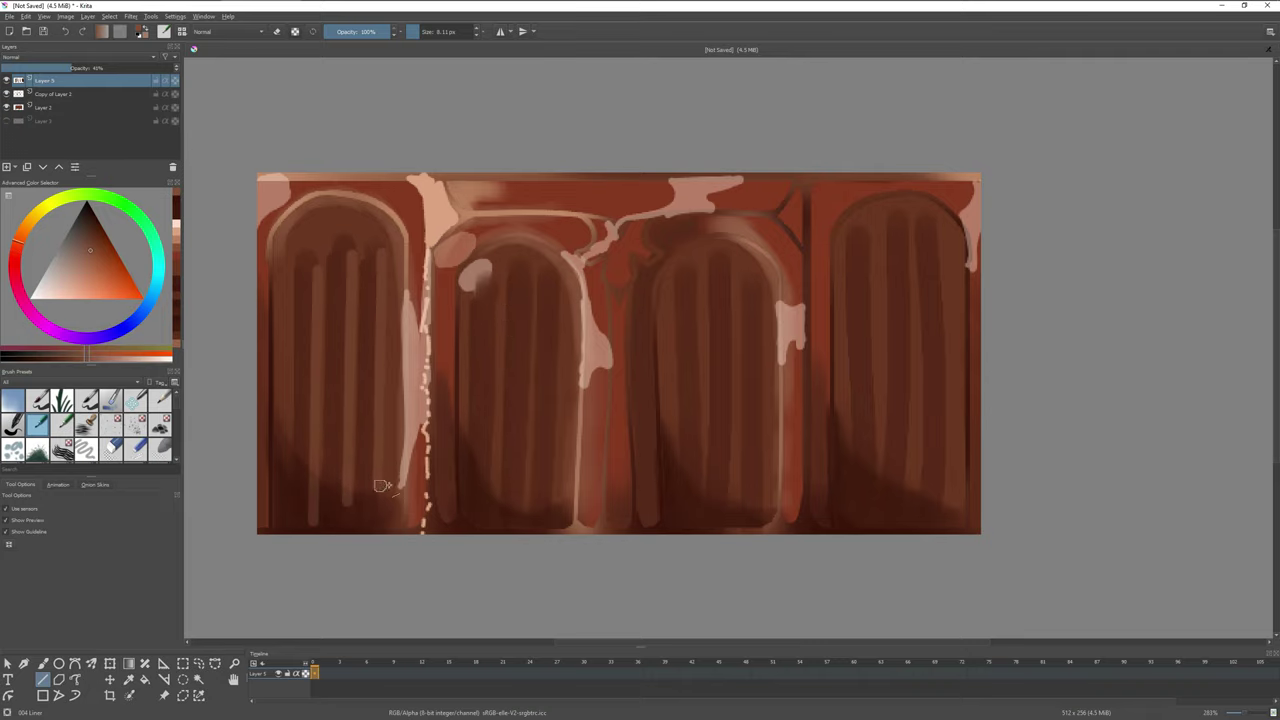
Draw light orange vertical highlight lines through the second, third and right arches
{"action": "left_click_drag", "start_coordinate": [492, 282], "coordinate": [490, 486]}
{"action": "left_click_drag", "start_coordinate": [532, 292], "coordinate": [524, 505]}
{"action": "left_click_drag", "start_coordinate": [550, 270], "coordinate": [552, 500]}
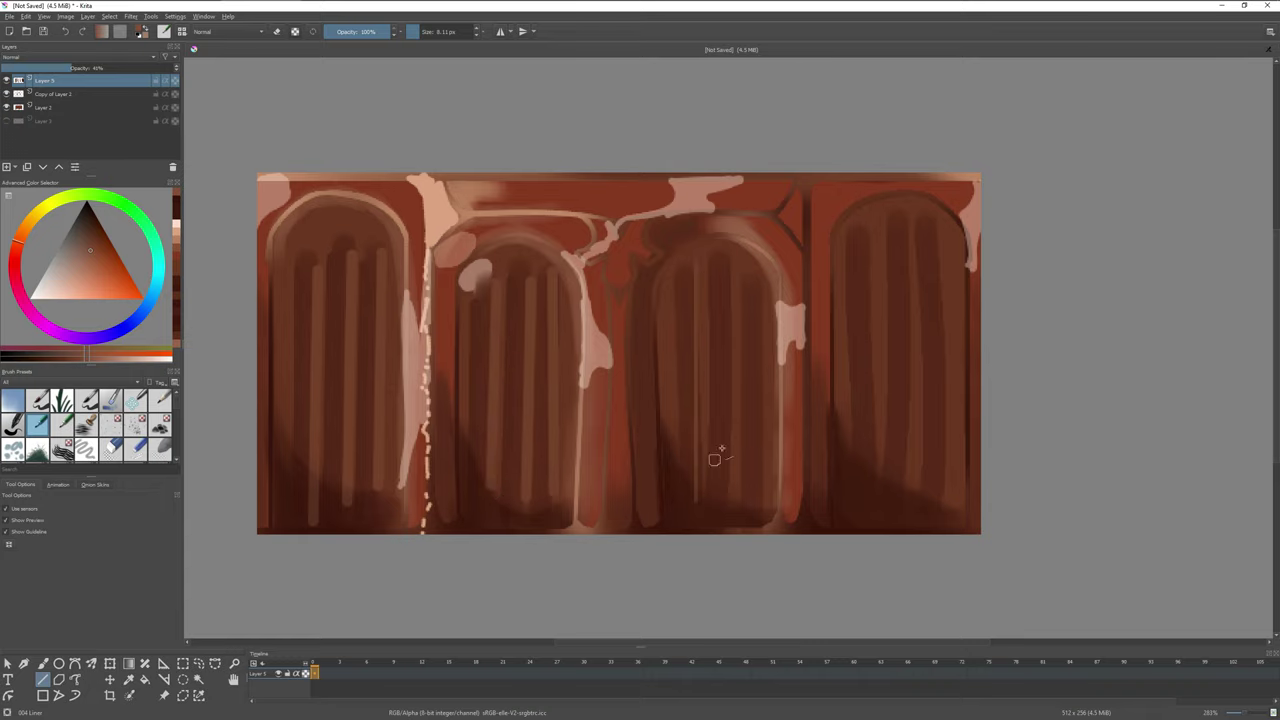
{"action": "left_click_drag", "start_coordinate": [694, 262], "coordinate": [690, 498]}
{"action": "left_click_drag", "start_coordinate": [762, 274], "coordinate": [764, 510]}
{"action": "left_click_drag", "start_coordinate": [869, 239], "coordinate": [884, 484]}
{"action": "mouse_move", "coordinate": [905, 218]}
{"action": "left_mouse_down"}
{"action": "mouse_move", "coordinate": [903, 484]}
{"action": "mouse_move", "coordinate": [938, 505]}
{"action": "left_mouse_up"}
{"action": "left_click", "coordinate": [76, 696]}
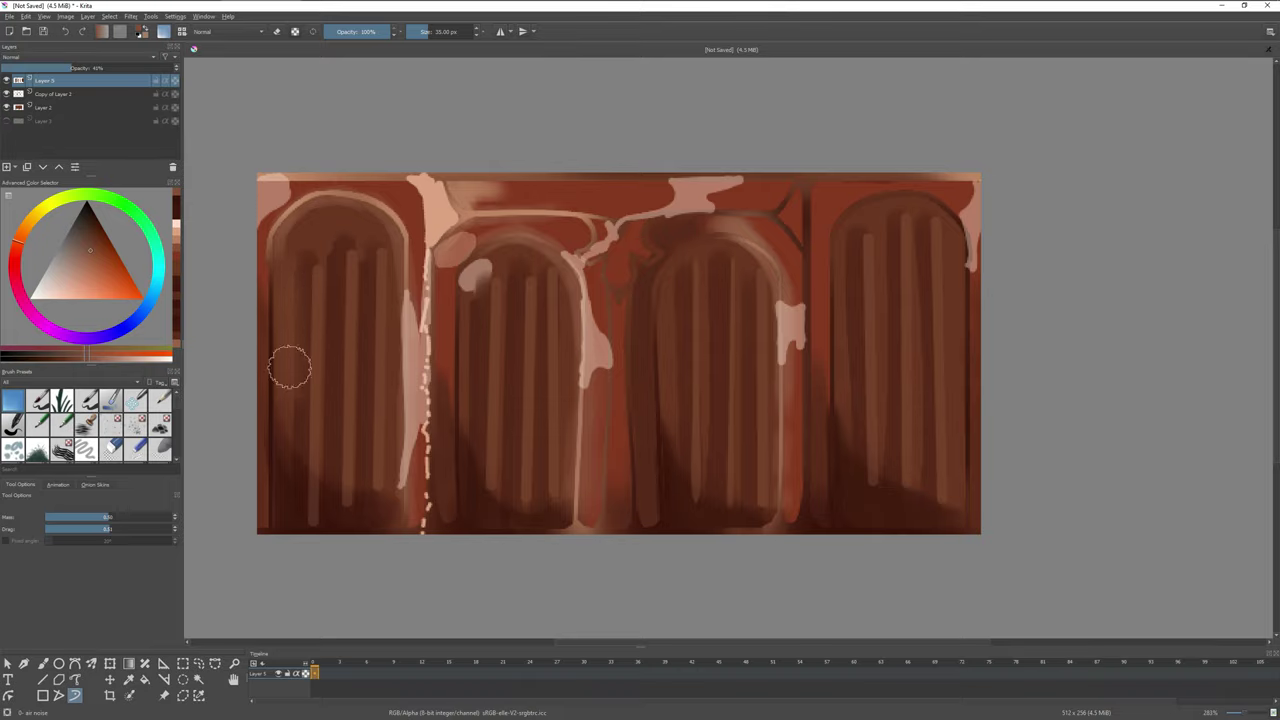